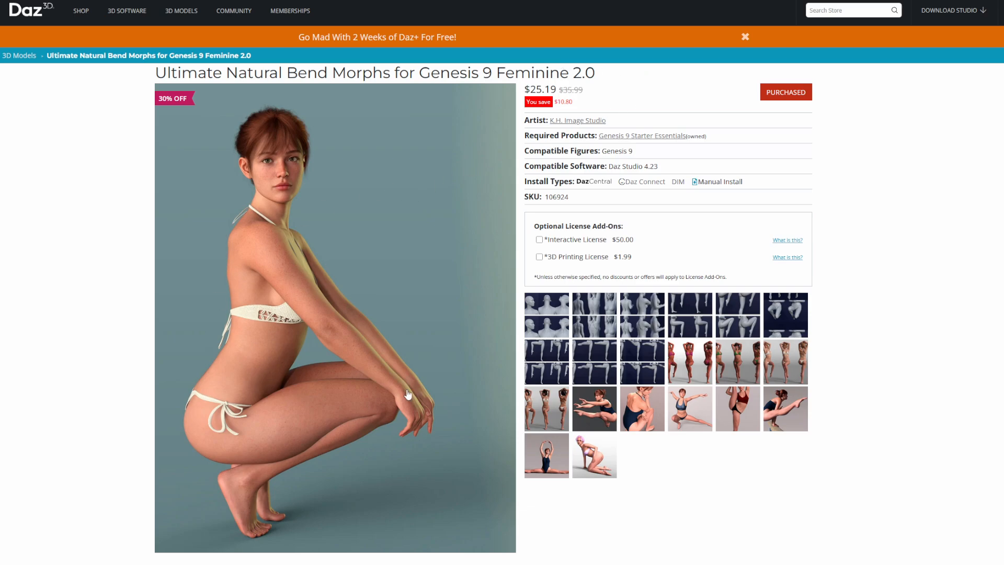
- View the before-and-after bend previews in the Ultimate Natural Bend Morphs for Genesis 9 Feminine 2.0 product gallery
click(549, 318)
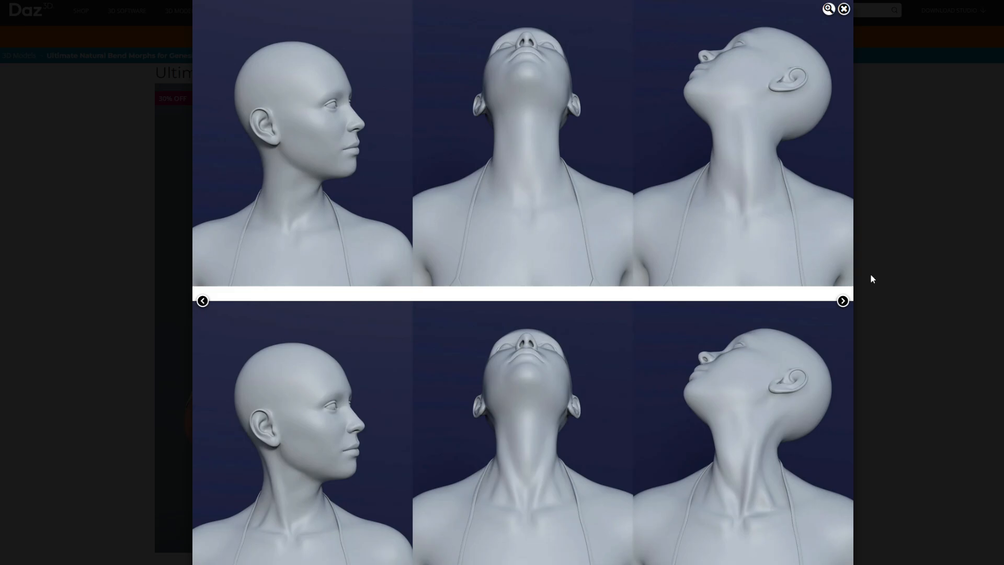
click(842, 302)
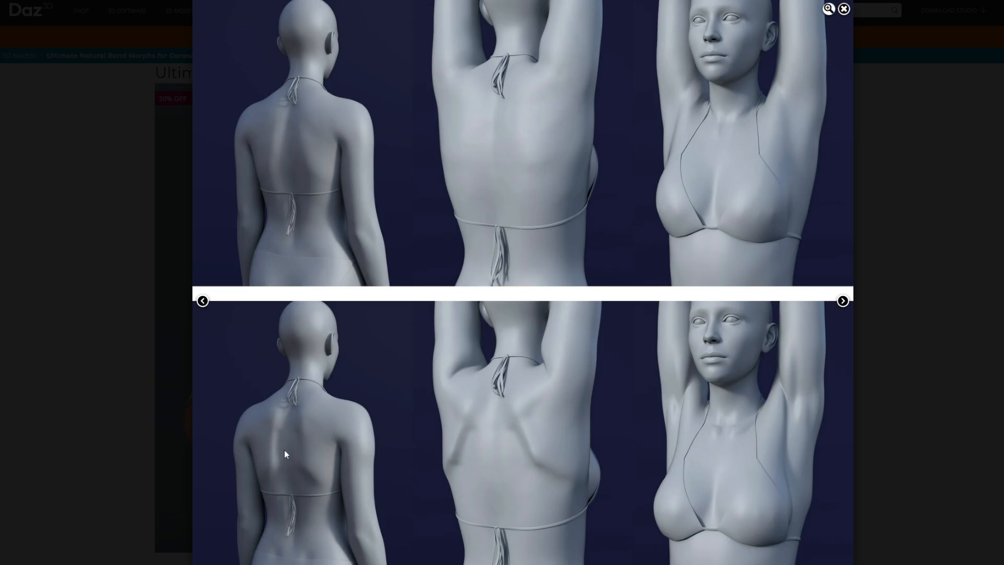
click(842, 301)
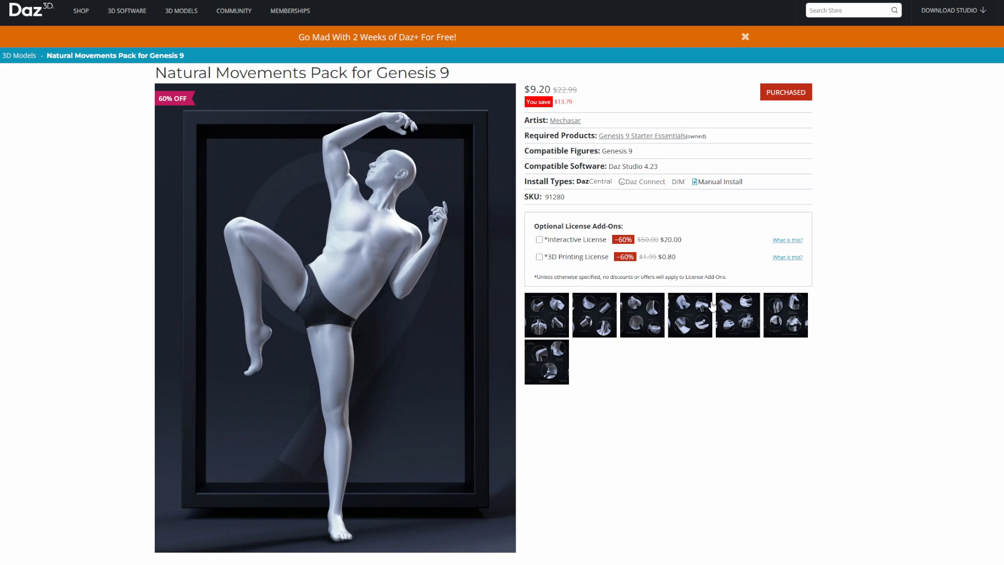
- View the joint close-ups in the Natural Movements Pack for Genesis 9 gallery, ending back at the Ultimate Natural Bend Morphs previews
click(579, 307)
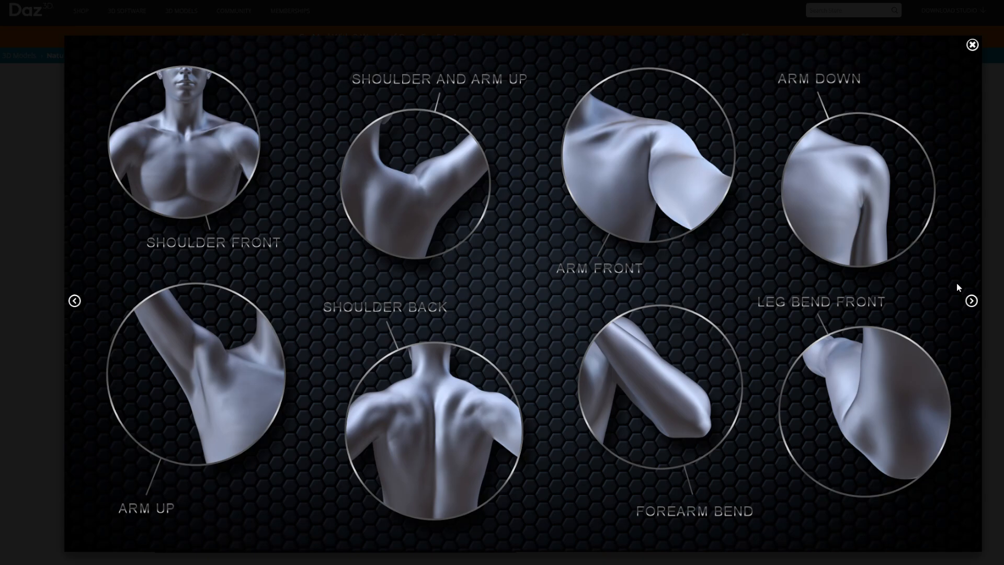
click(971, 301)
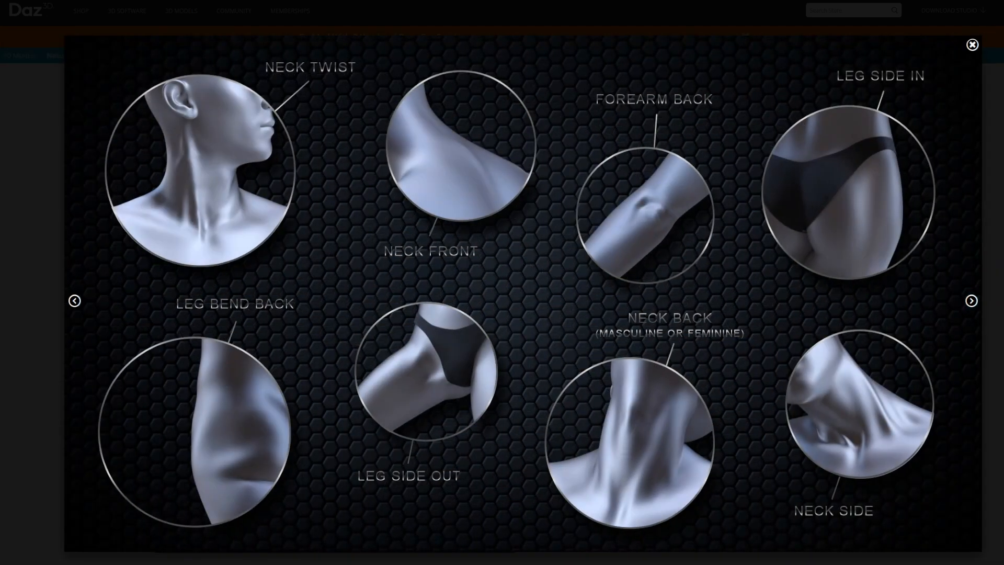
click(971, 45)
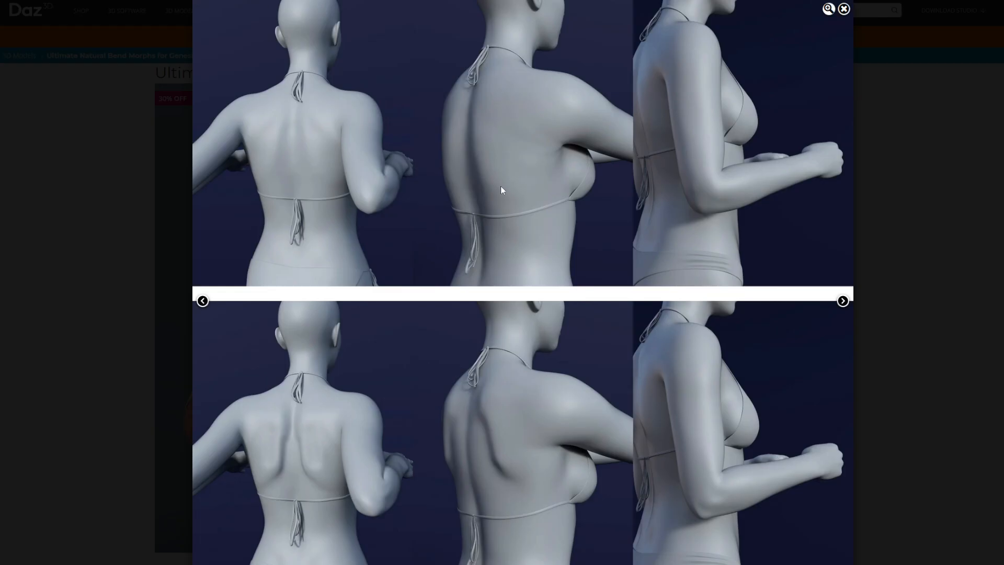
click(844, 9)
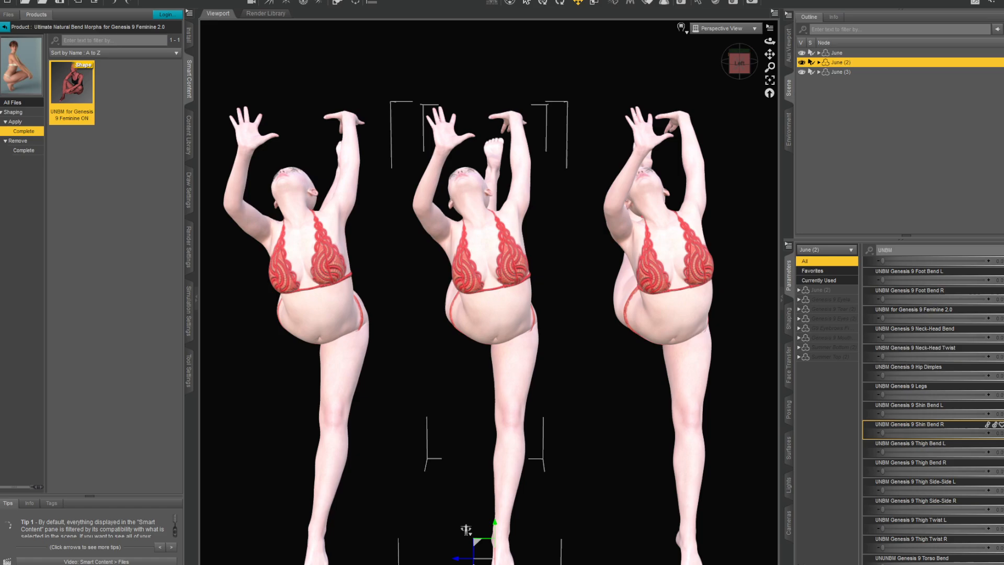
- In Daz Studio, apply the complete UNBM for Genesis 9 Feminine ON shaping preset to the June (2) figure
click(837, 53)
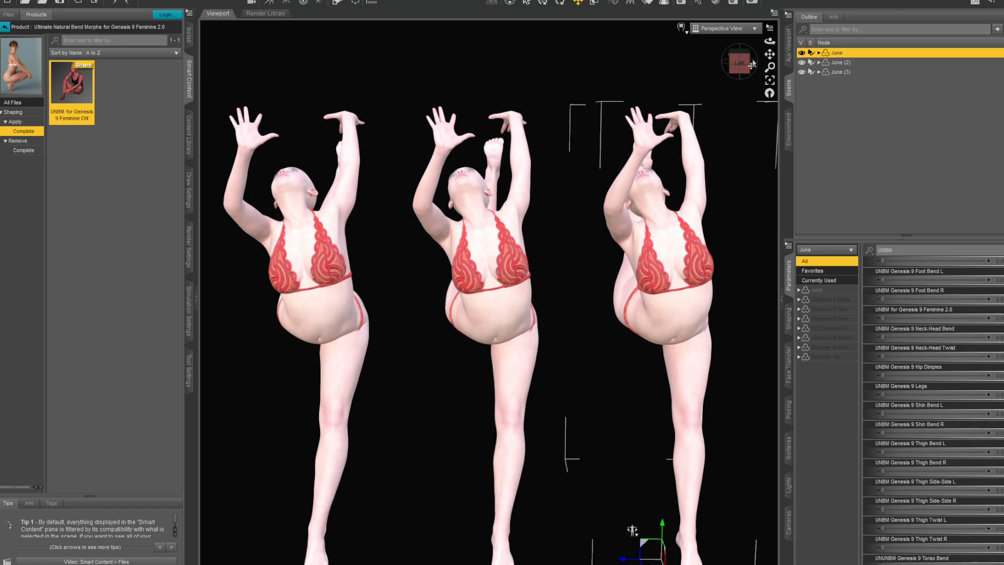
drag(751, 63, 768, 171)
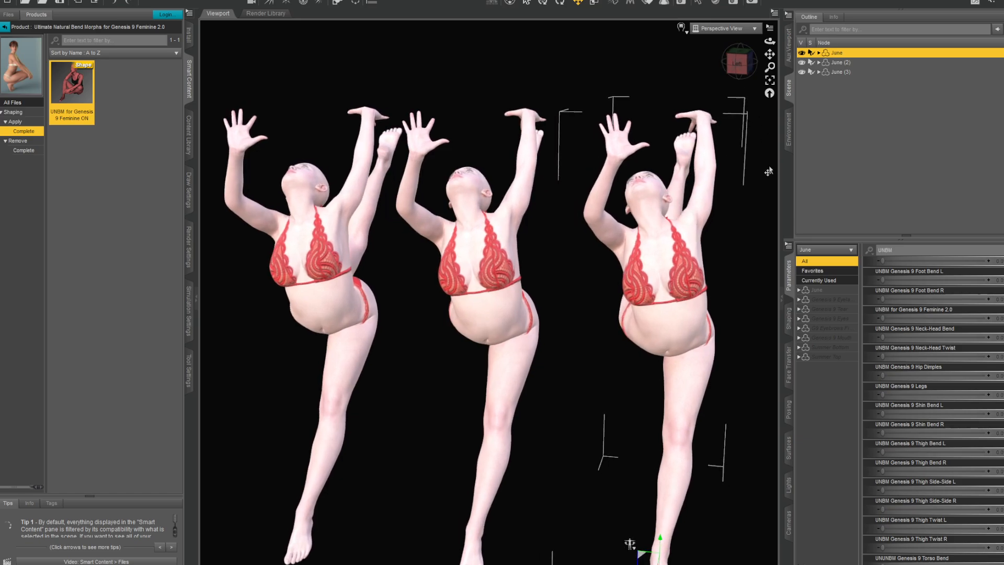
click(843, 63)
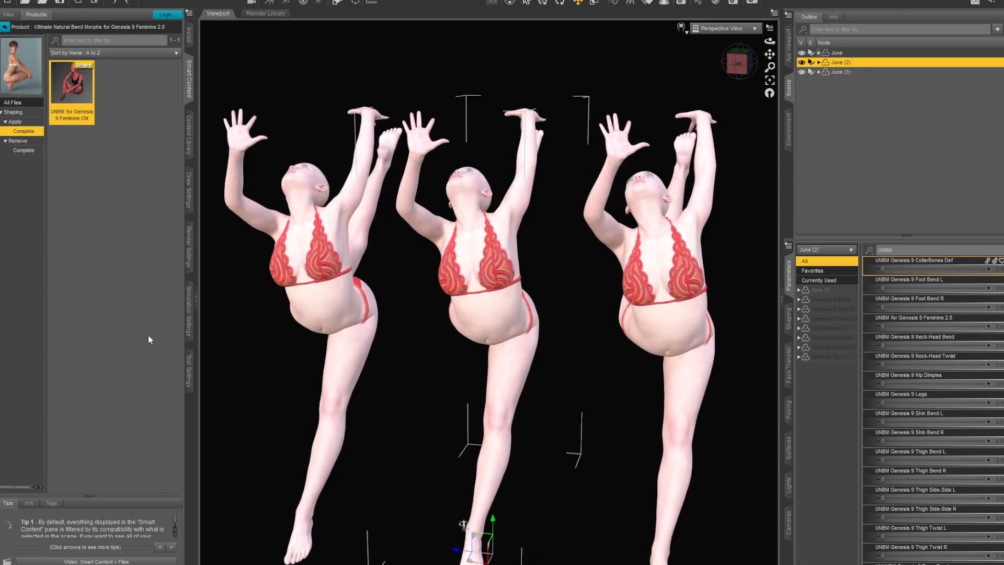
double_click(79, 92)
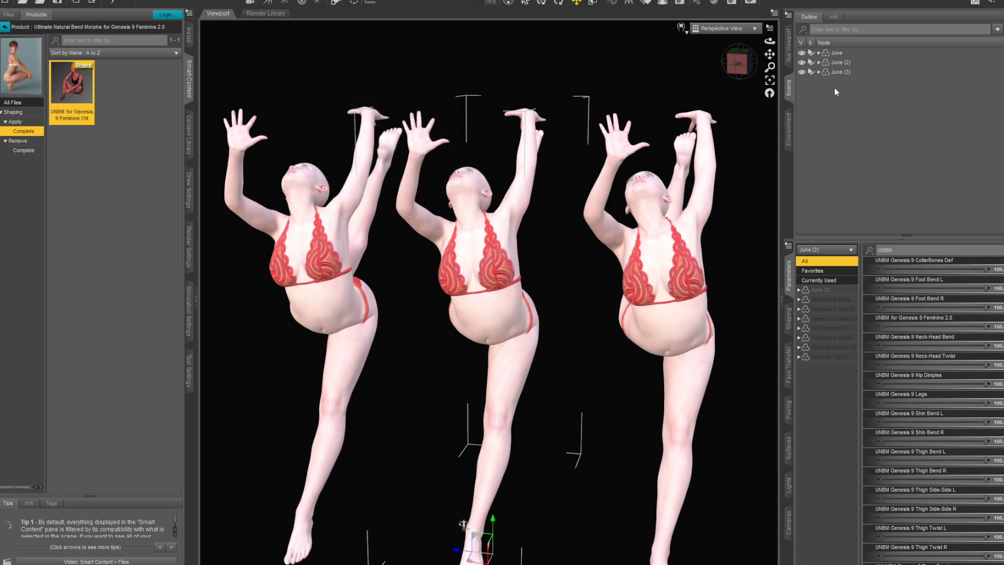
- Compare the neck, shoulders and torso of June (2) with the unmodified June figure from the front and side
scroll(500, 271, down, 2)
scroll(539, 287, up, 5)
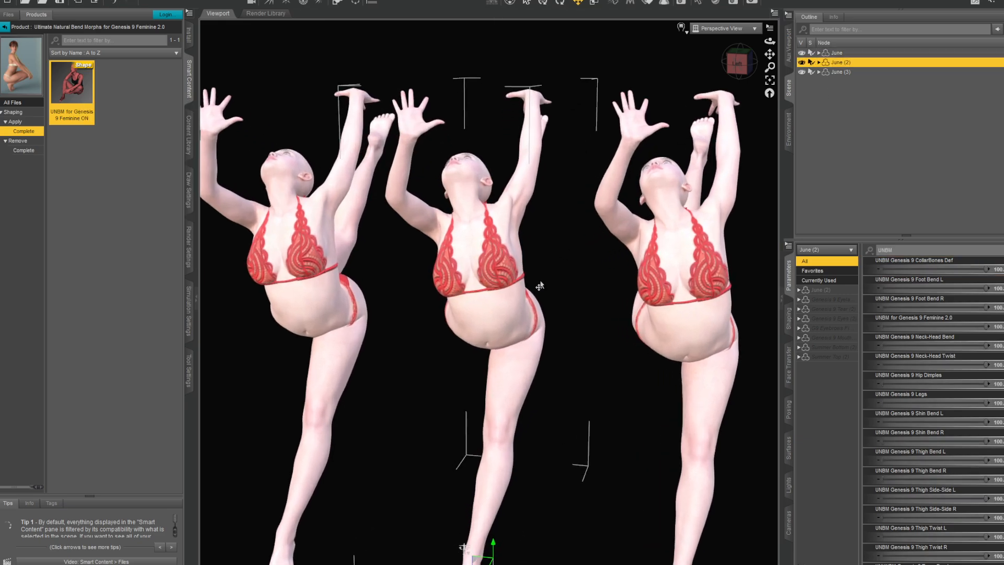
drag(768, 58, 708, 71)
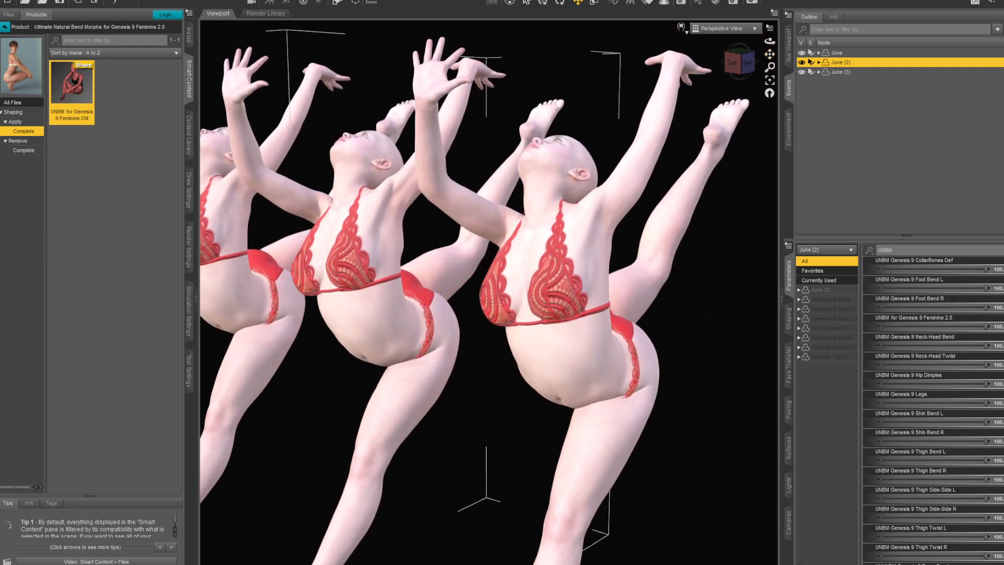
scroll(550, 201, up, 4)
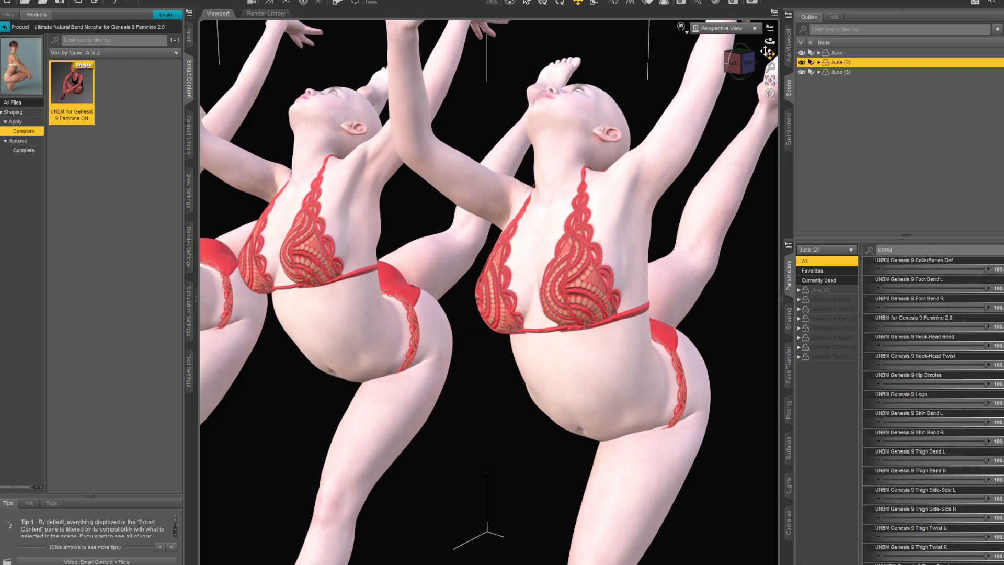
drag(769, 55, 735, 48)
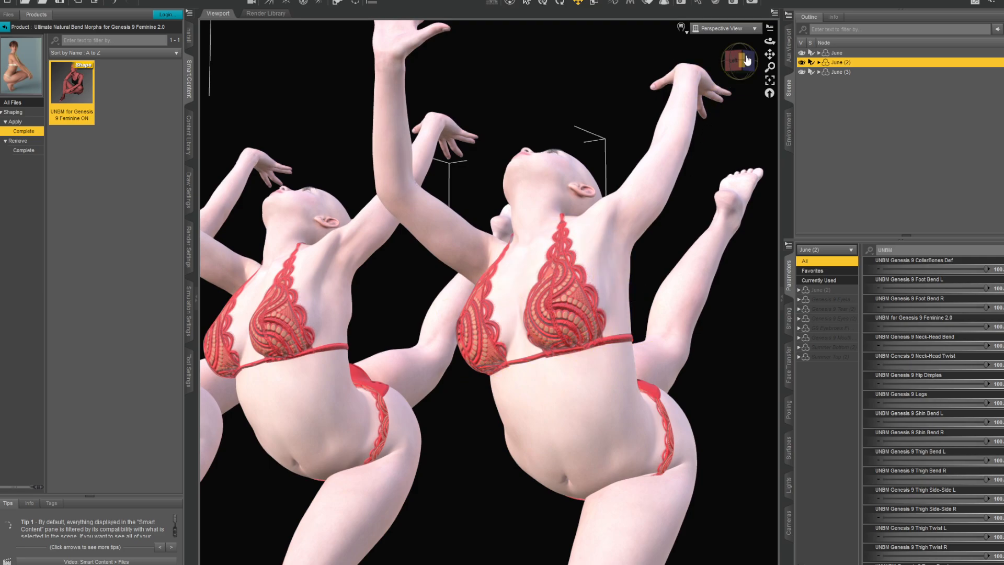
click(734, 61)
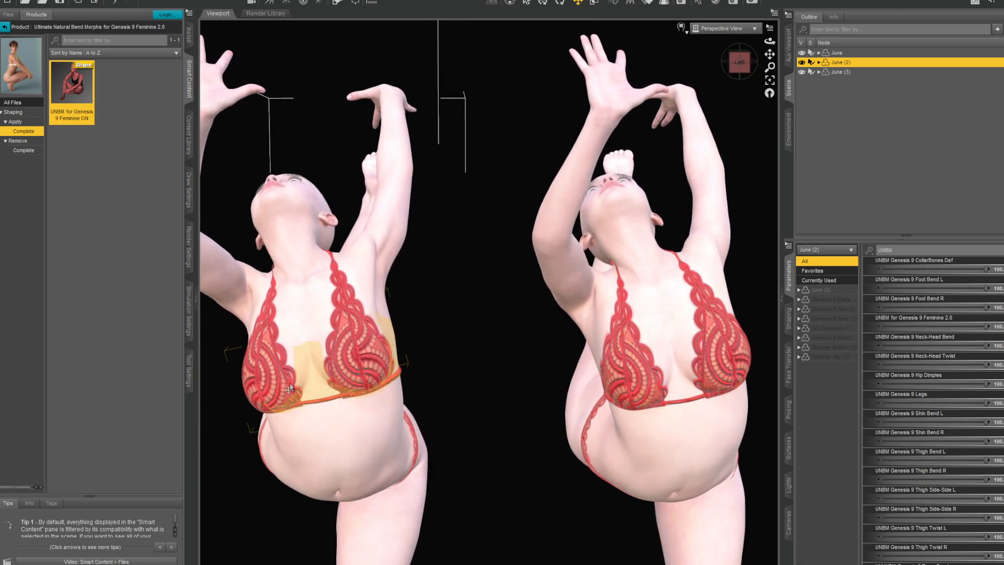
drag(746, 65, 763, 44)
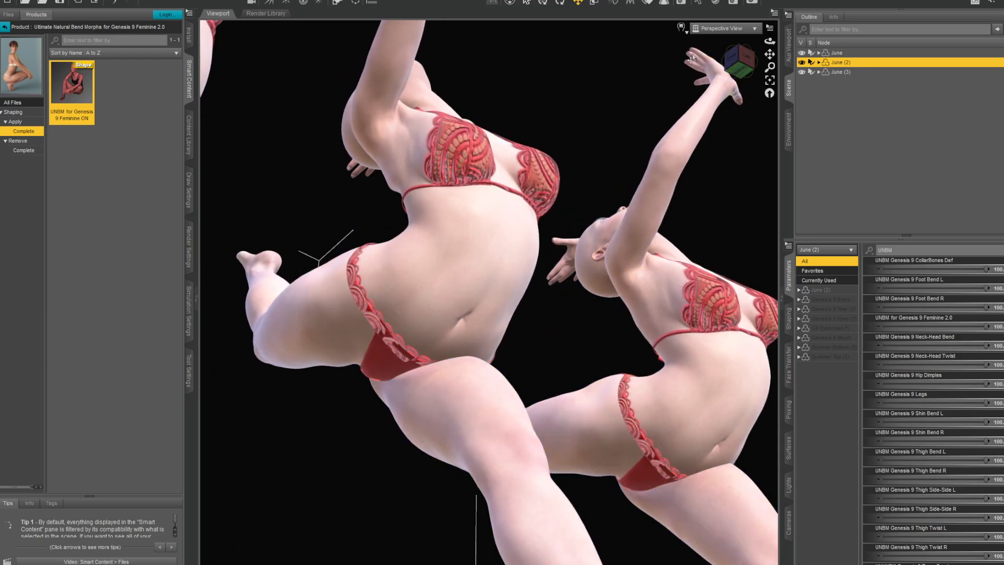
- Examine the waist, hip and thigh bends of June (2) against June from below, behind and the front
drag(738, 61, 789, 88)
middle_drag(510, 335, 489, 348)
middle_drag(408, 245, 460, 215)
scroll(460, 215, up, 4)
drag(770, 41, 739, 65)
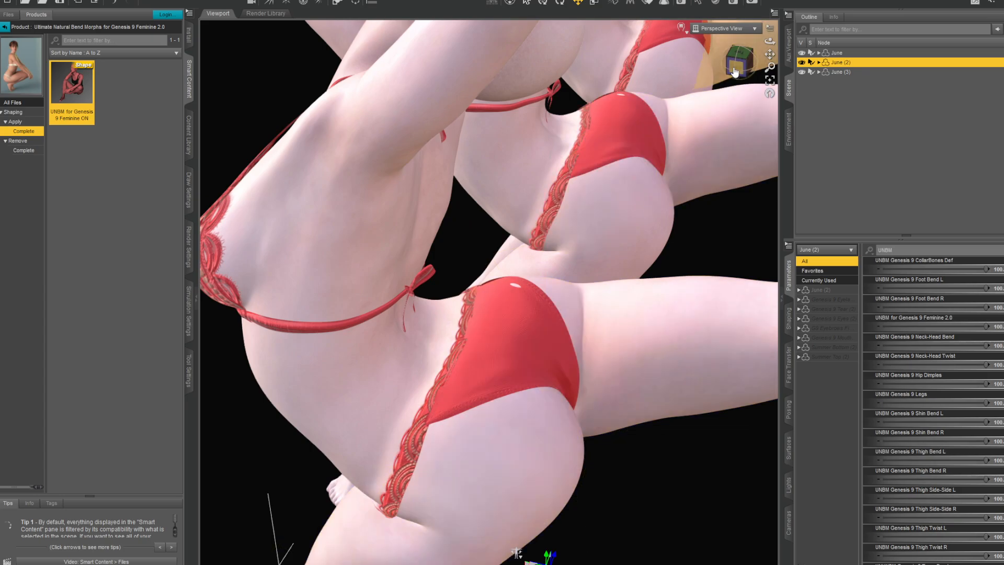
drag(736, 66, 764, 56)
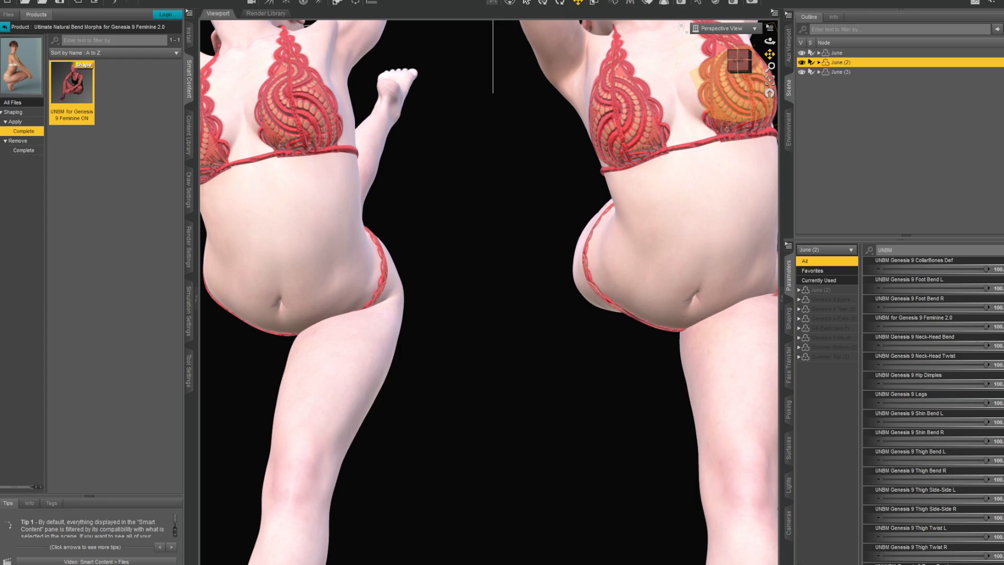
scroll(550, 292, down, 4)
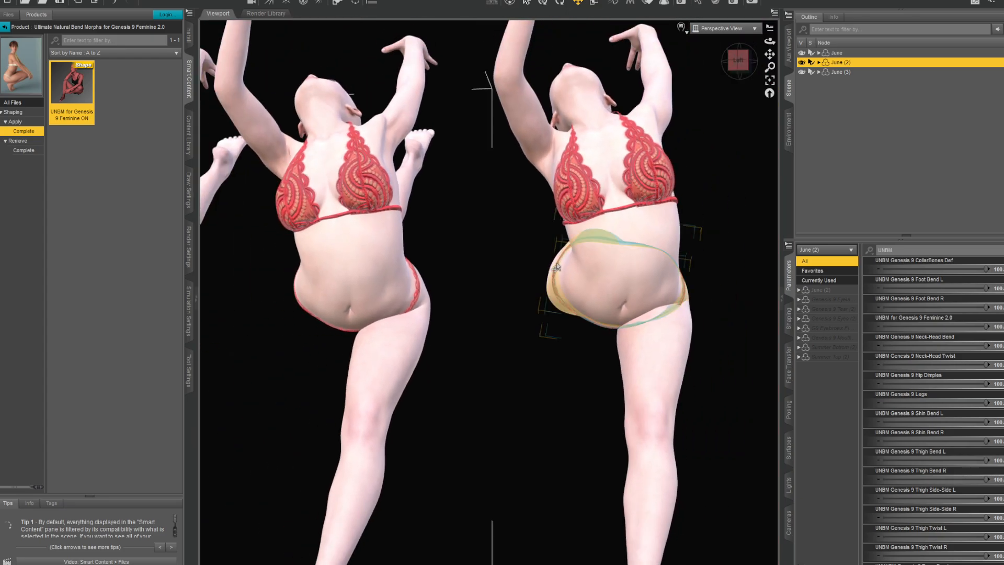
drag(770, 54, 798, 92)
- Look through the UNBM morph sliders of the June (2) figure, from the forearm bends to the torso bend
scroll(933, 356, up, 4)
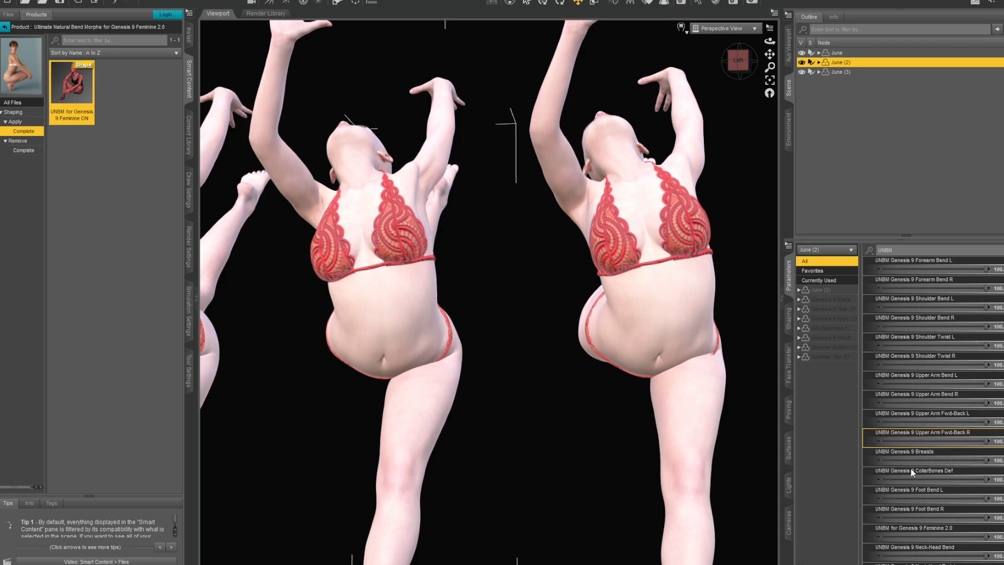
scroll(965, 486, down, 4)
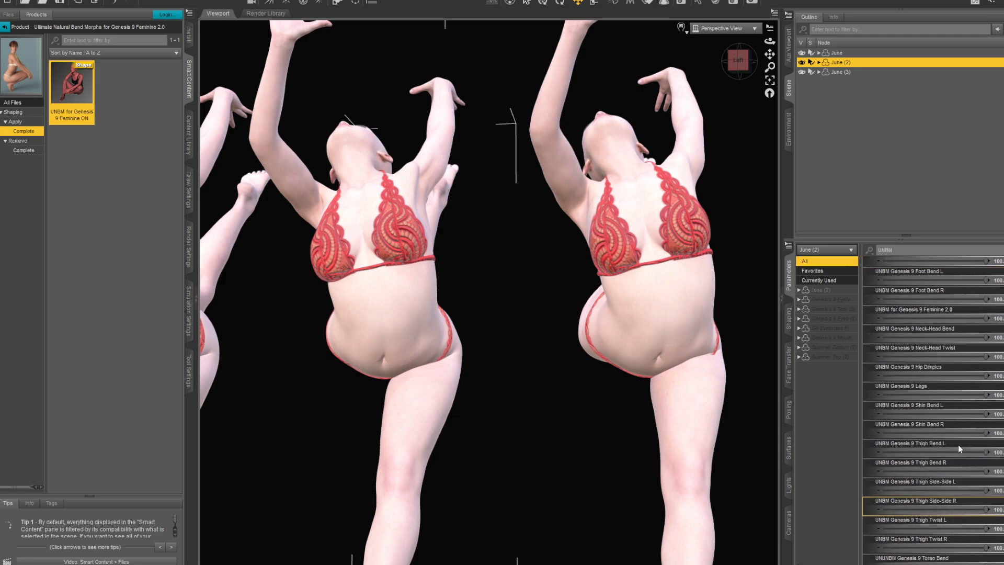
scroll(906, 485, up, 4)
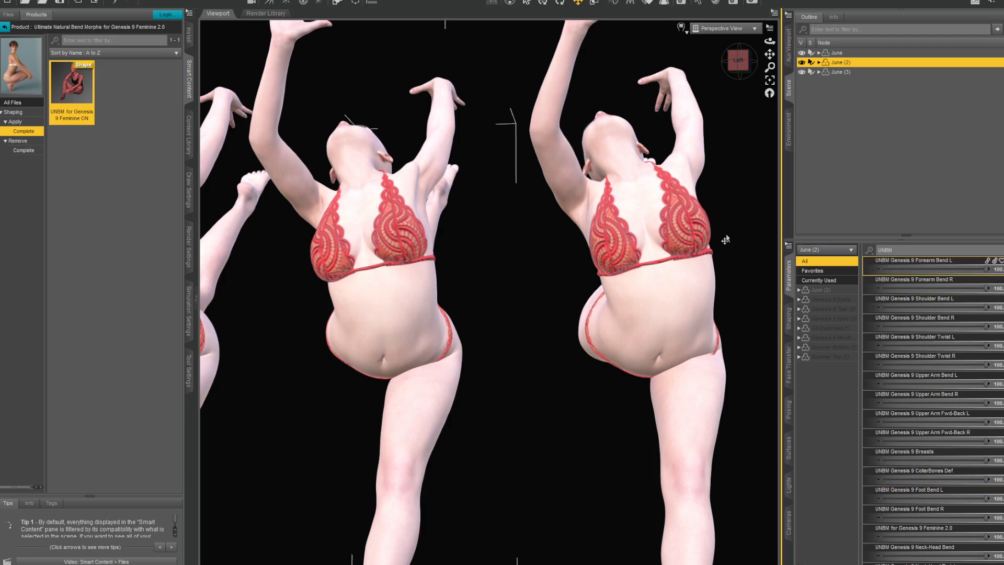
- Bend the Neck 1 joint of June (2) forward so that the head tips down from its backward pose
drag(740, 62, 738, 88)
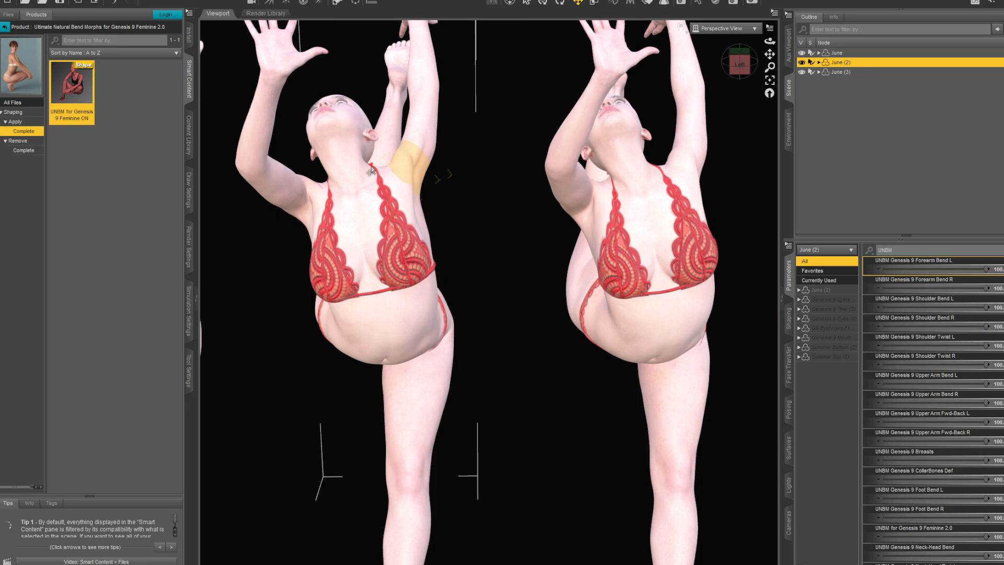
click(341, 130)
scroll(471, 130, up, 2)
scroll(472, 129, up, 2)
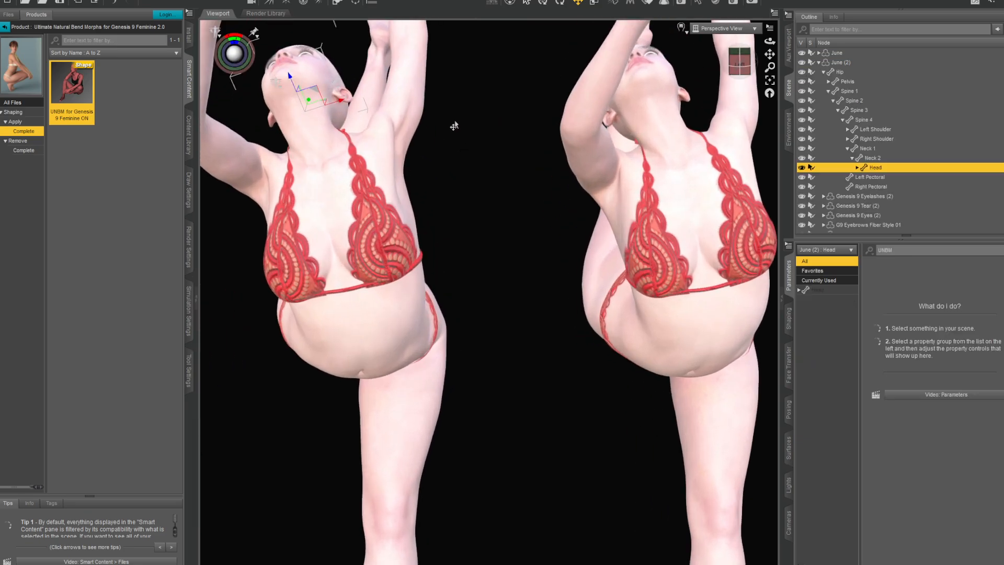
click(320, 133)
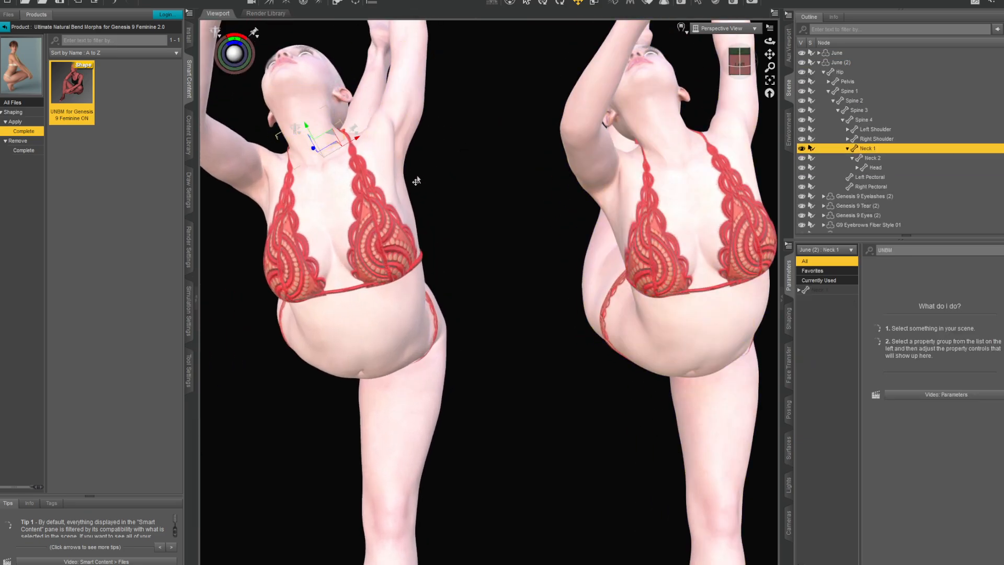
mouse_move(233, 57)
mouse_down()
mouse_move(224, 57)
mouse_move(234, 55)
mouse_up()
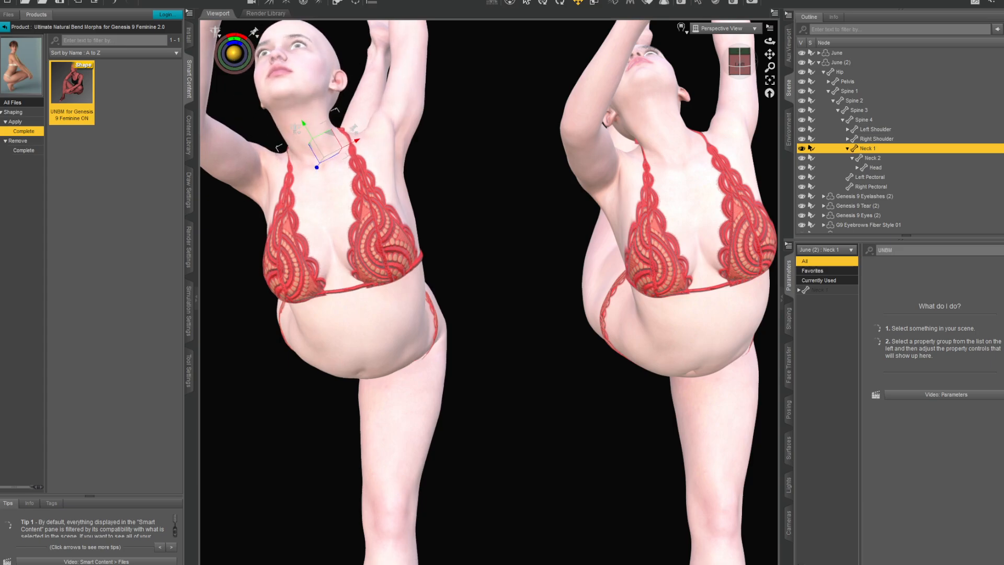
- Bend the Neck 1 joint of the June figure forward by a similar amount and clear the selection
click(660, 125)
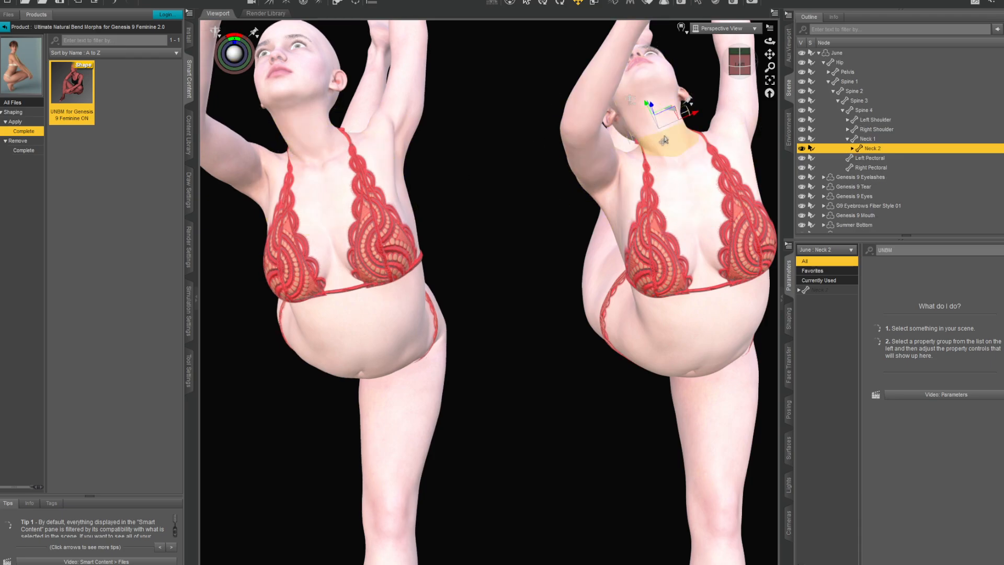
click(665, 140)
drag(677, 148, 678, 164)
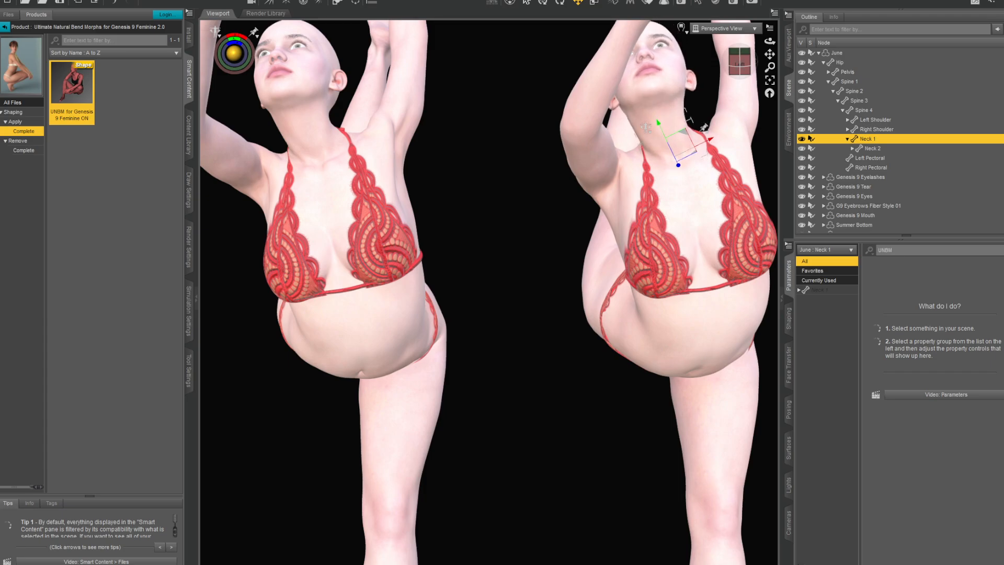
click(514, 387)
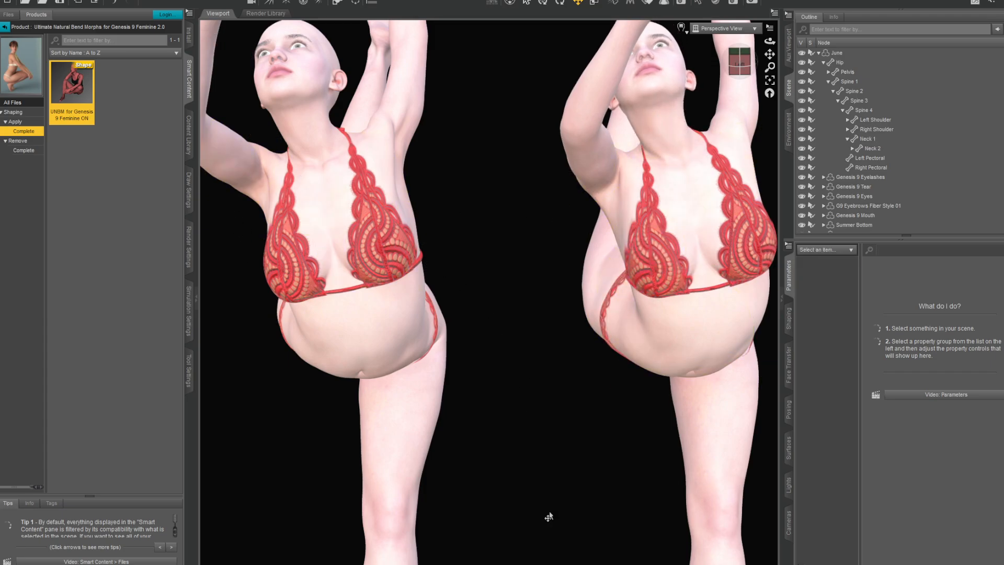
- Undo the neck bends on June and June (2)
key(ctrl+z)
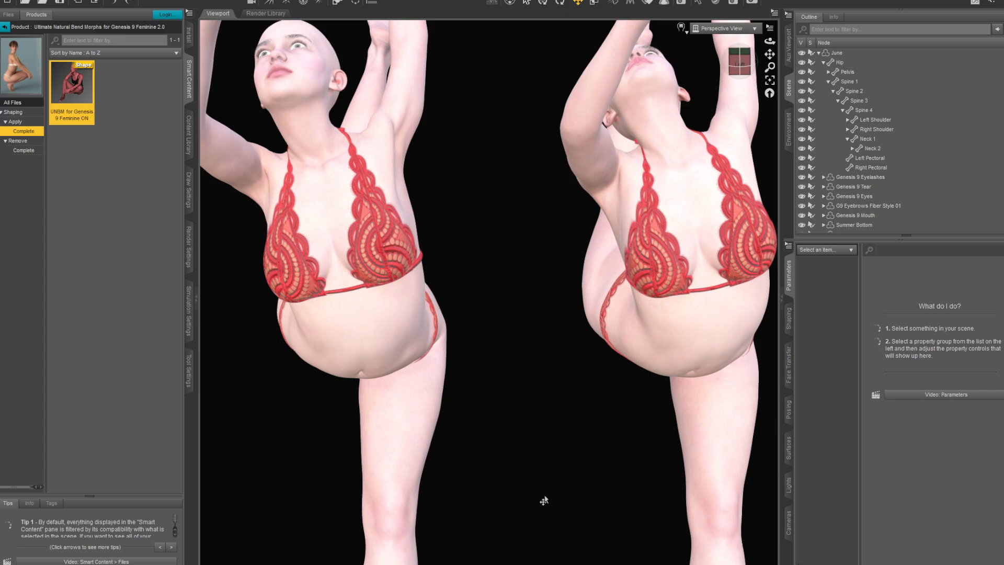
key(ctrl+z)
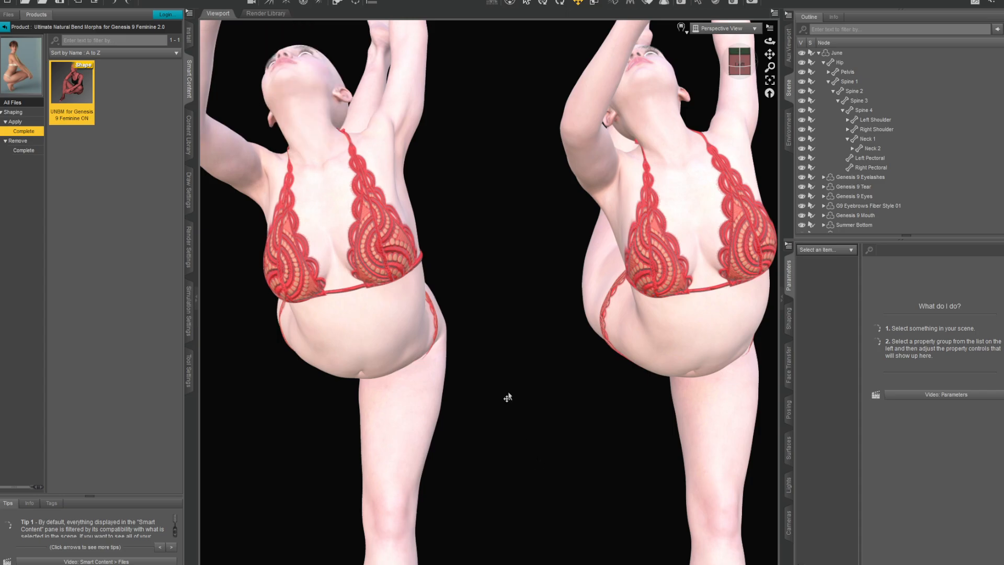
scroll(504, 330, up, 3)
scroll(504, 332, down, 5)
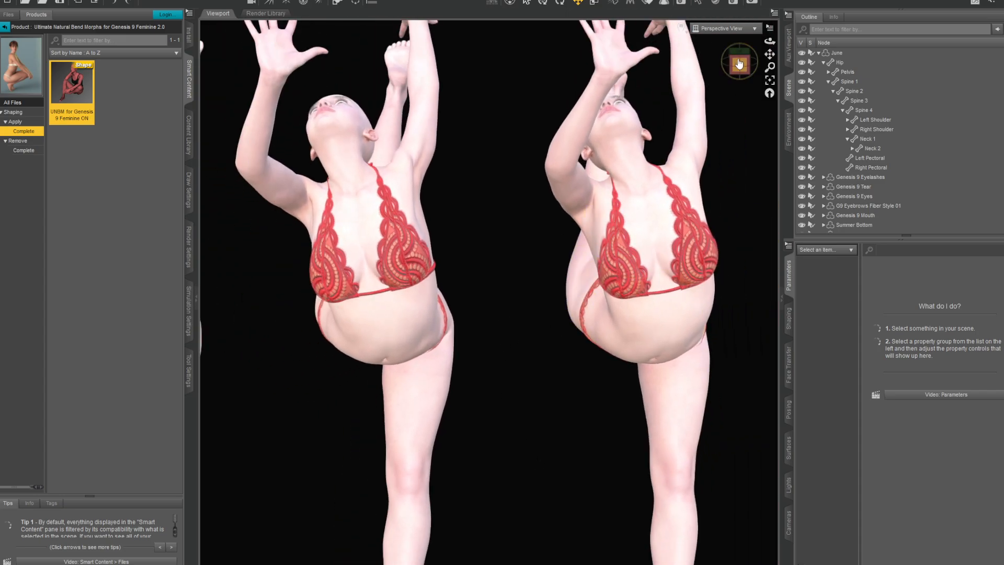
- Collapse June's node hierarchy and select the June (3) figure with its Natural Movements switches in the parameters
drag(739, 64, 714, 62)
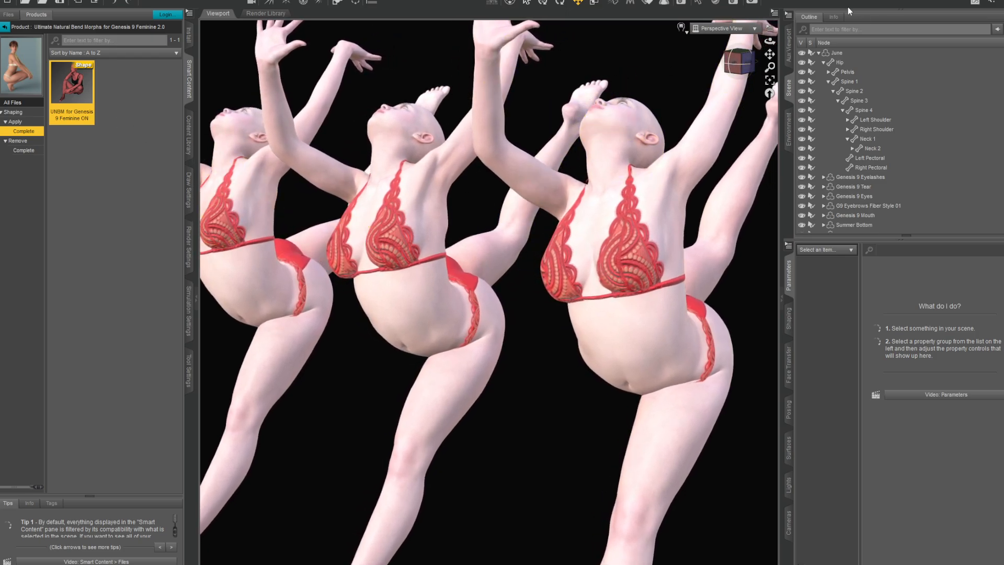
click(818, 53)
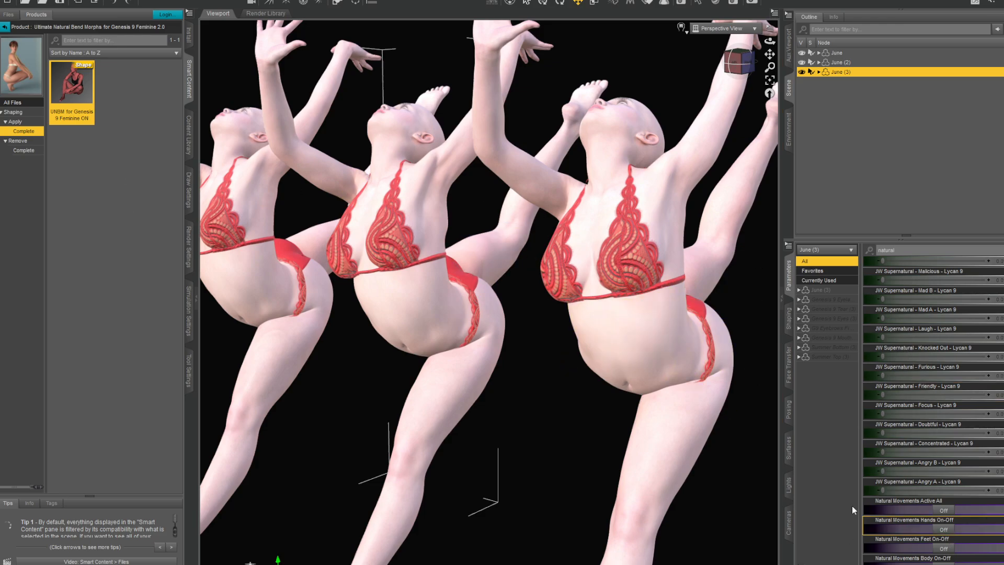
scroll(887, 262, up, 1)
scroll(915, 487, down, 1)
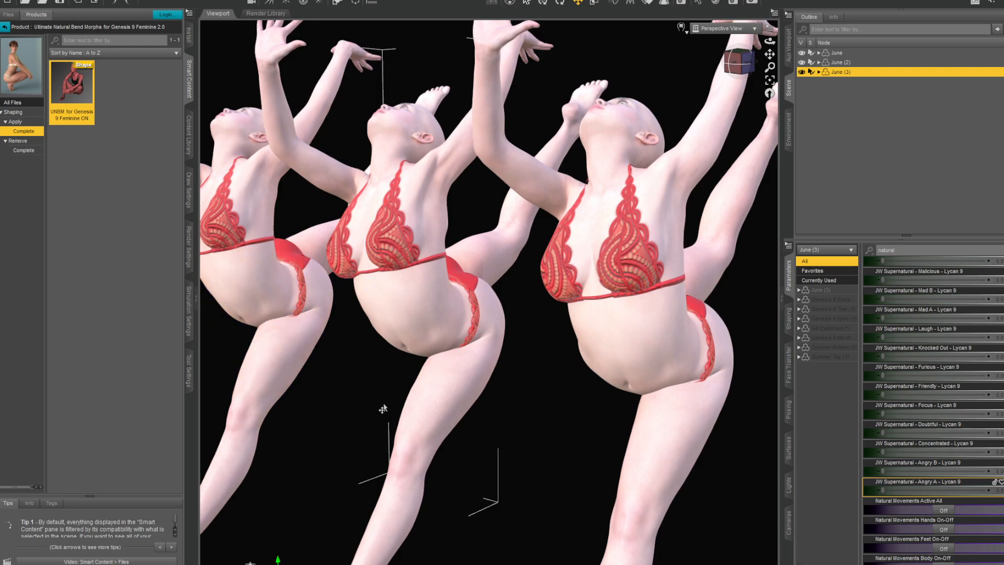
scroll(381, 410, up, 2)
scroll(376, 410, down, 3)
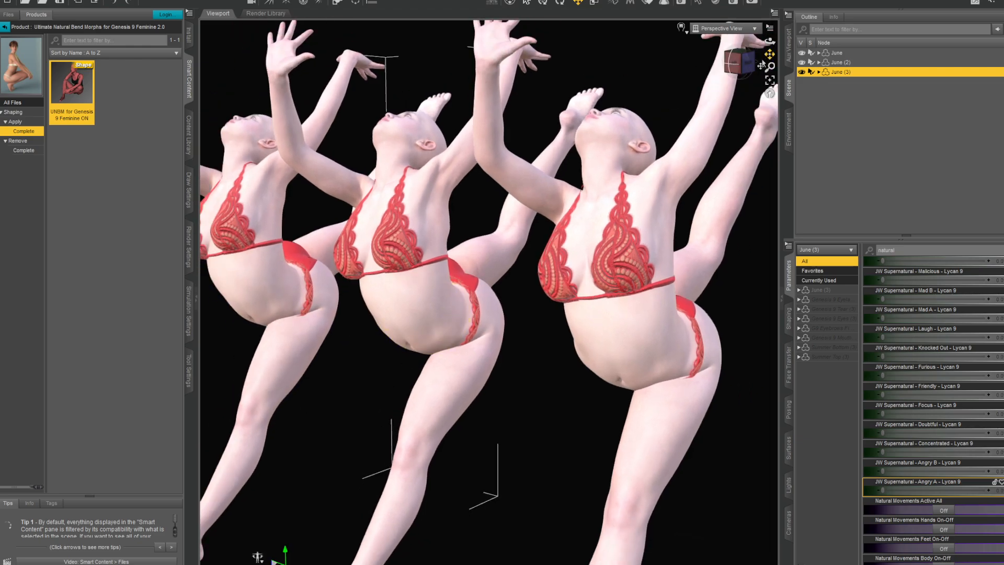
- Turn on Natural Movements Active All for June (3) and view the three figures together
drag(772, 53, 928, 54)
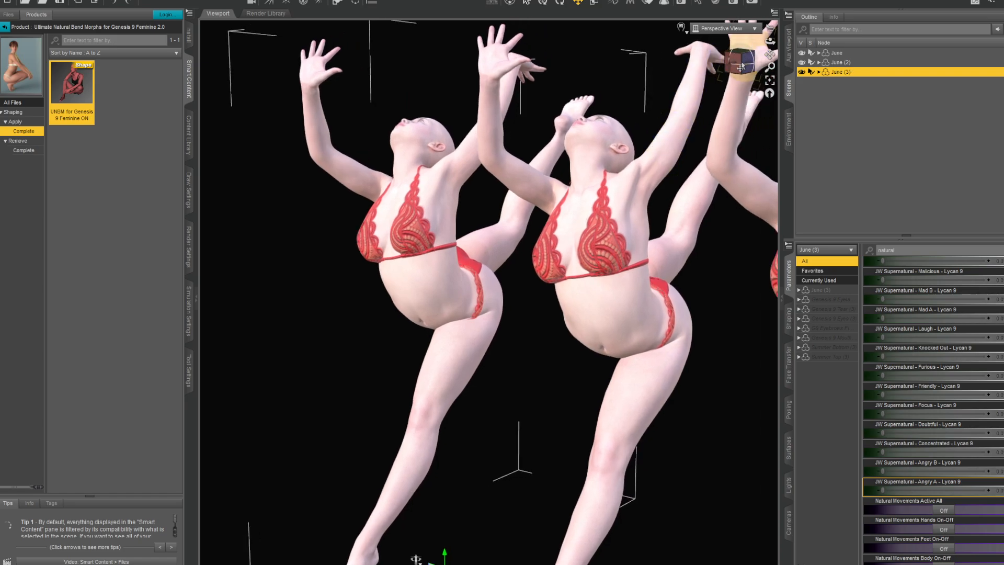
drag(740, 66, 754, 111)
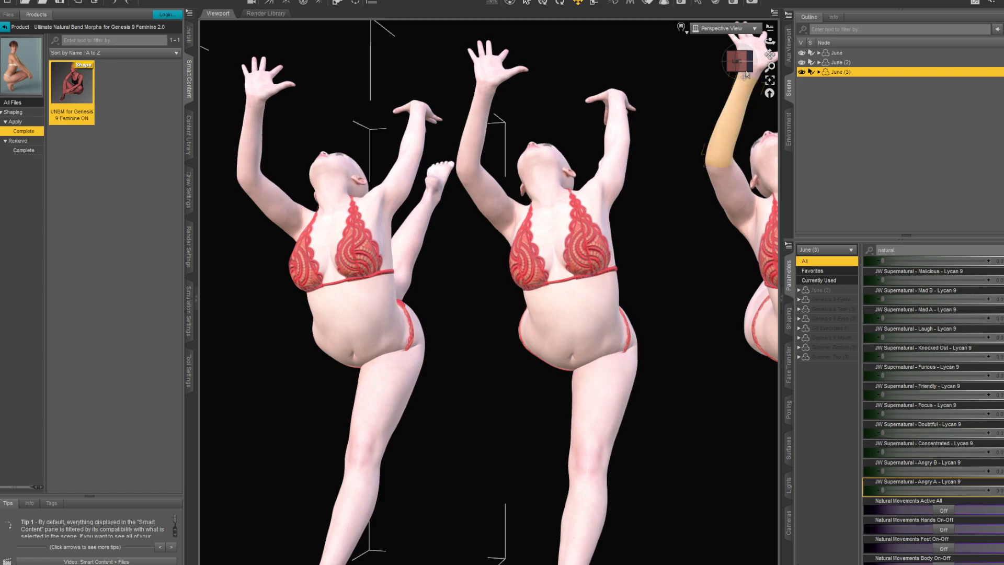
mouse_move(737, 63)
mouse_down()
mouse_move(752, 68)
mouse_move(777, 42)
mouse_move(718, 63)
mouse_move(758, 52)
mouse_move(738, 69)
mouse_up()
scroll(601, 225, down, 1)
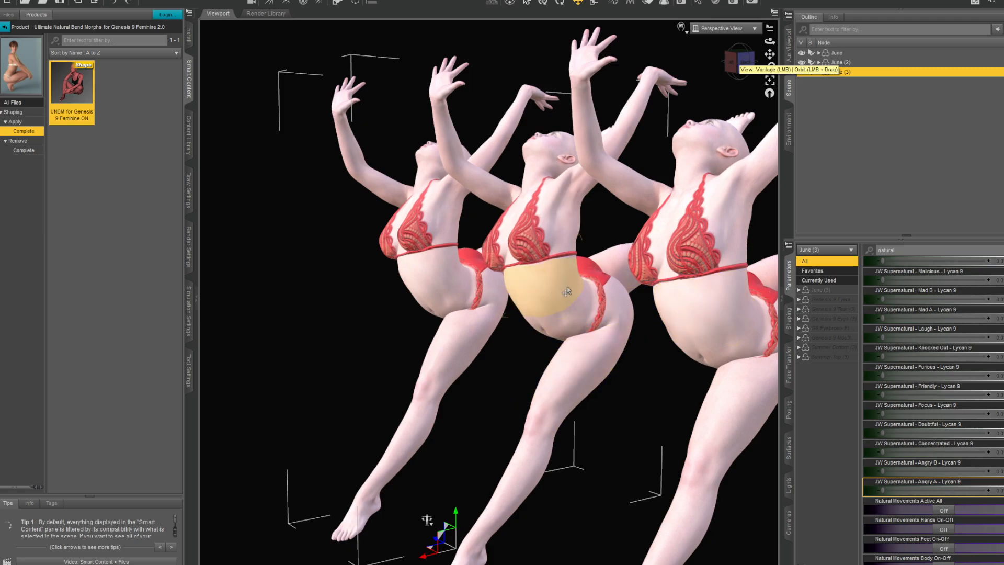
click(739, 62)
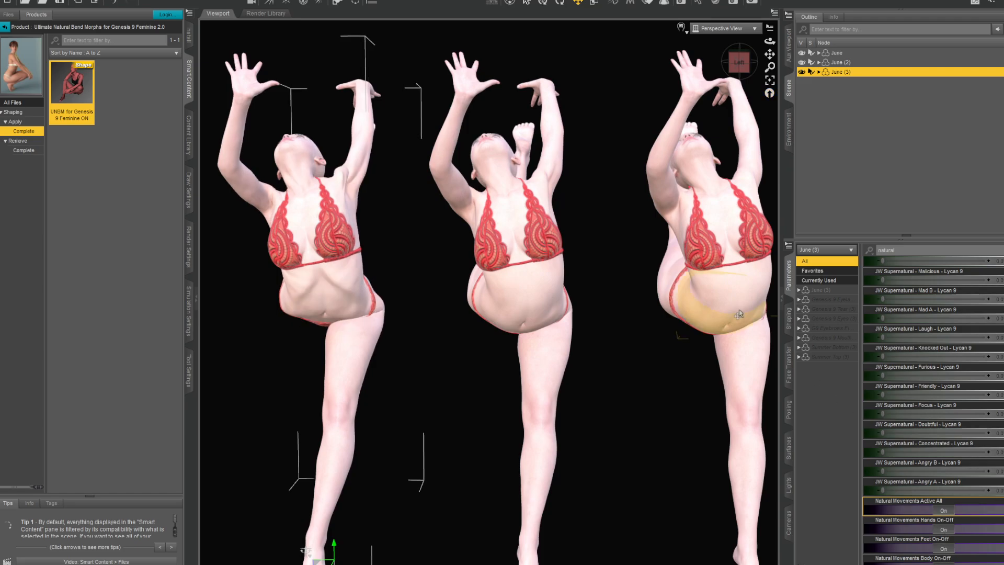
- Examine the abdomen and rib area of June (3) against the neighbouring figure up close and from slightly different angles
drag(771, 54, 822, 101)
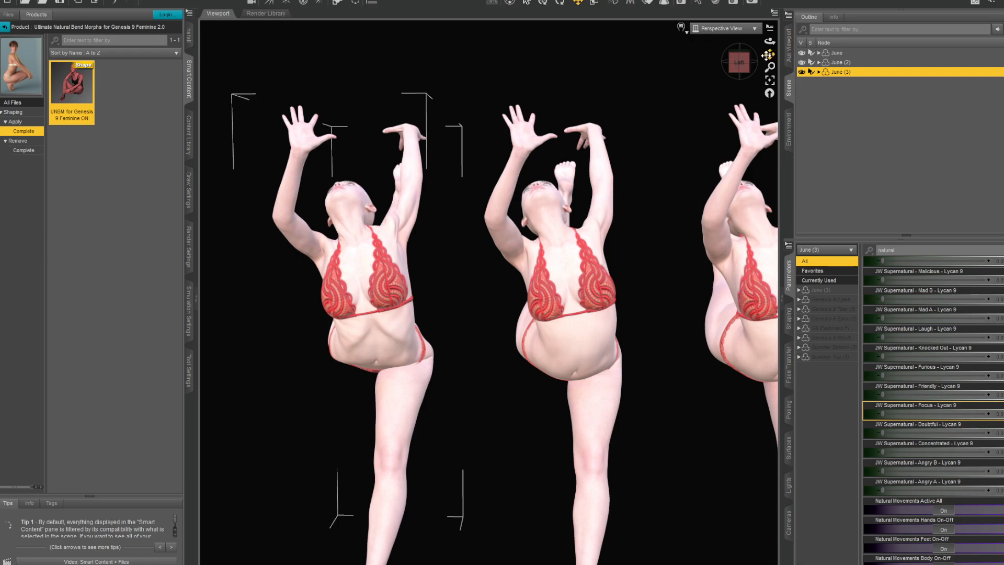
drag(766, 55, 769, 1)
scroll(564, 262, up, 4)
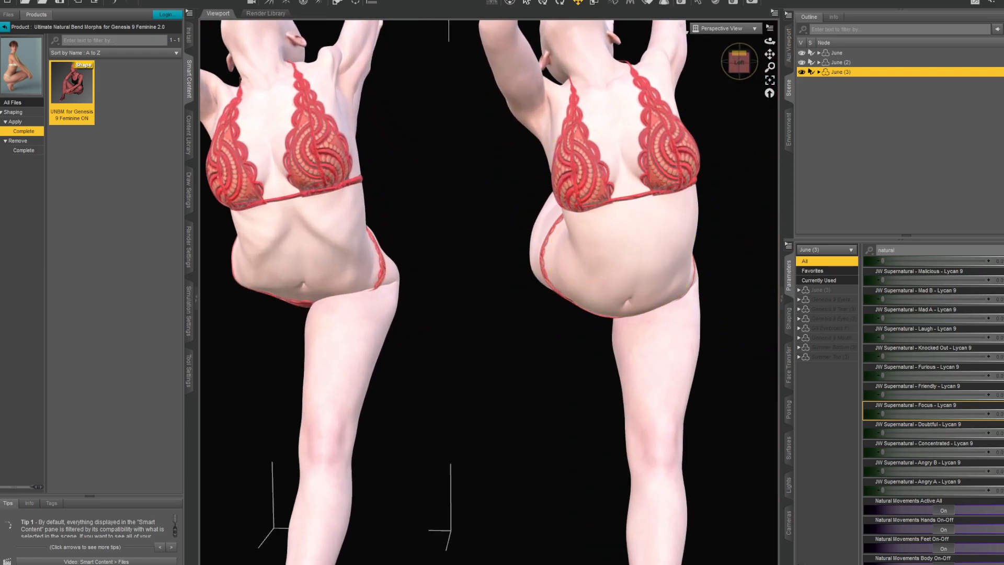
drag(770, 41, 816, 42)
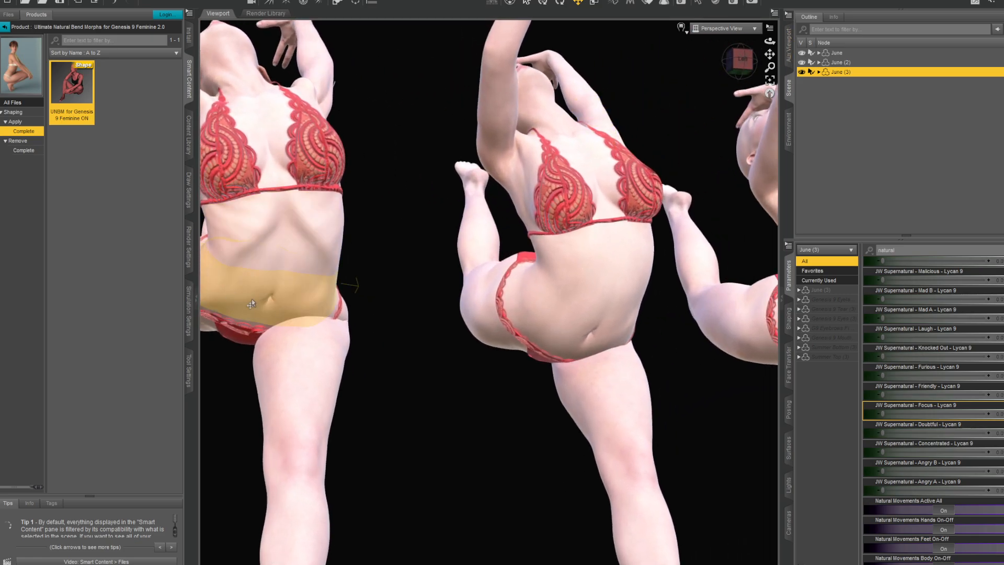
scroll(434, 398, down, 3)
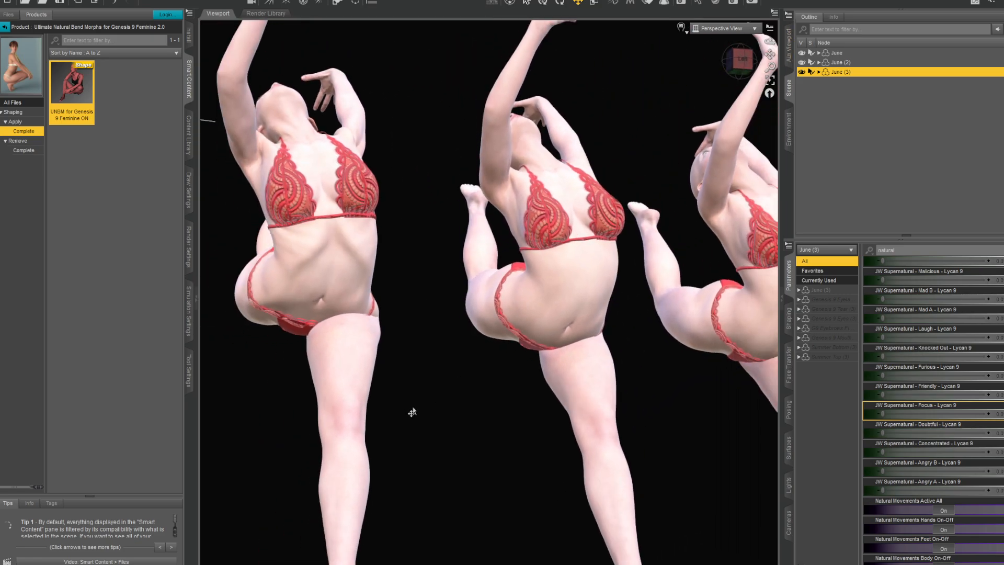
mouse_move(769, 41)
mouse_down()
mouse_move(717, 38)
mouse_move(808, 43)
mouse_move(768, 30)
mouse_up()
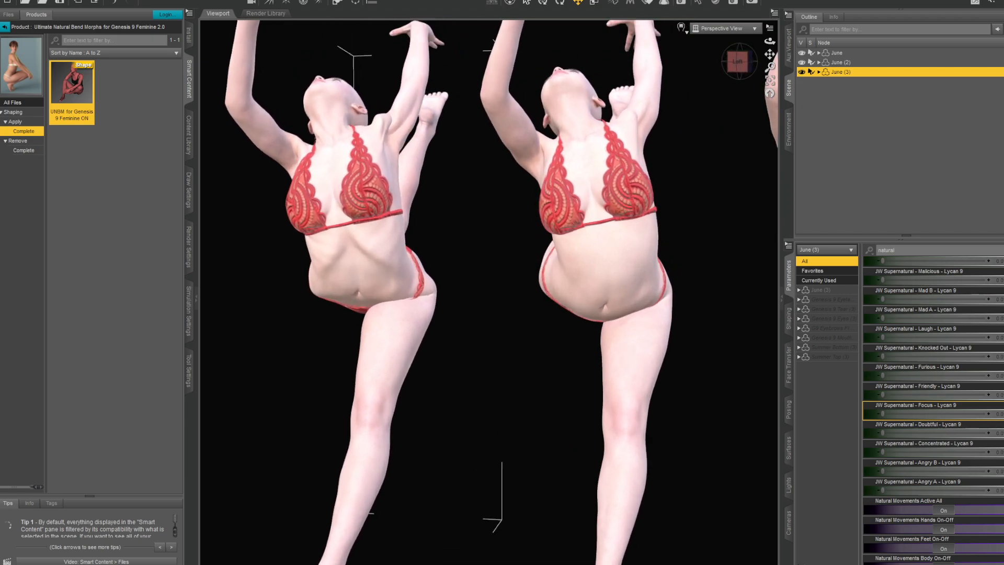
scroll(462, 195, up, 5)
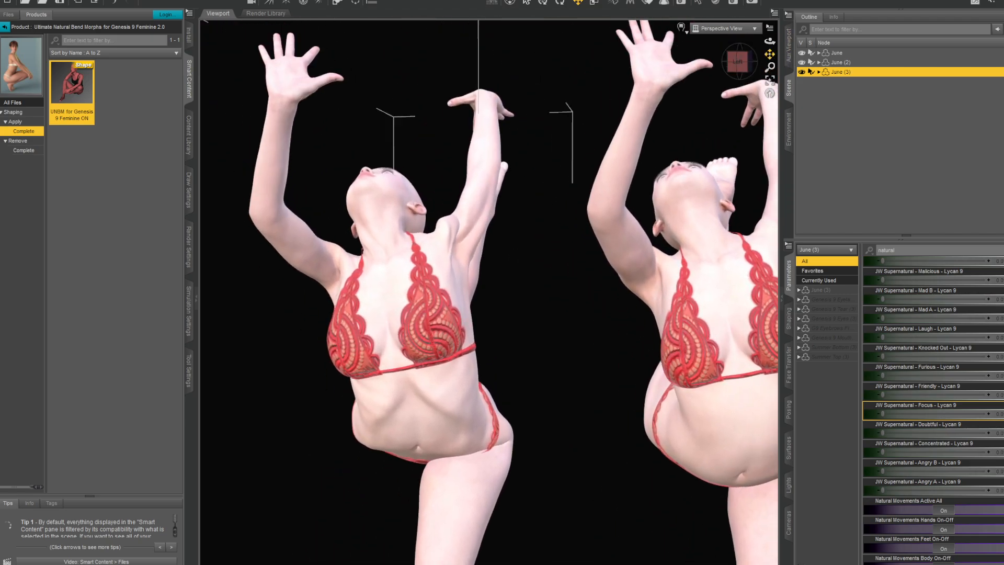
- Compare the three backbend figures from the side, from behind and again from the chest side, checking torso, shoulders and hips
drag(731, 56, 789, 48)
scroll(442, 307, down, 3)
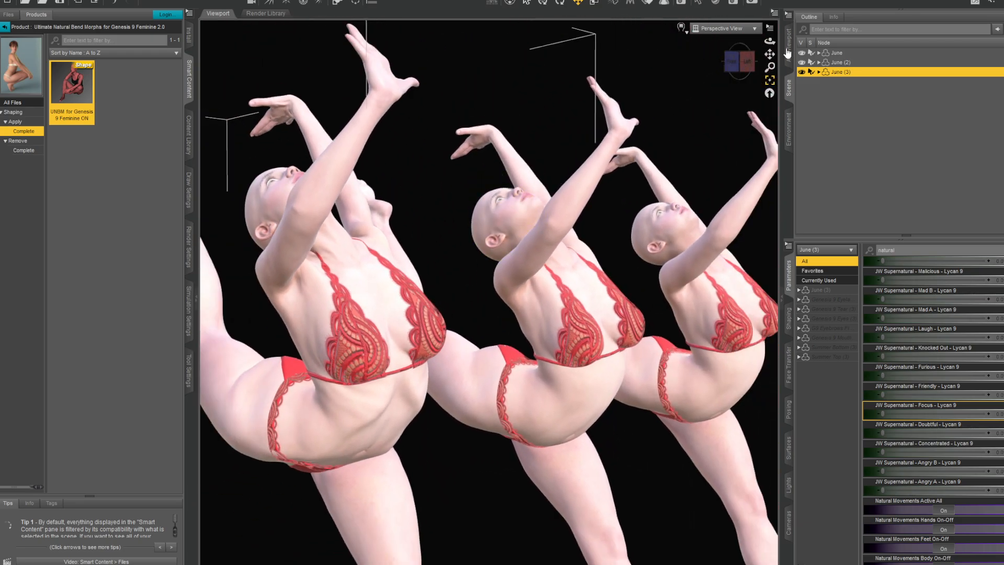
drag(731, 61, 775, 43)
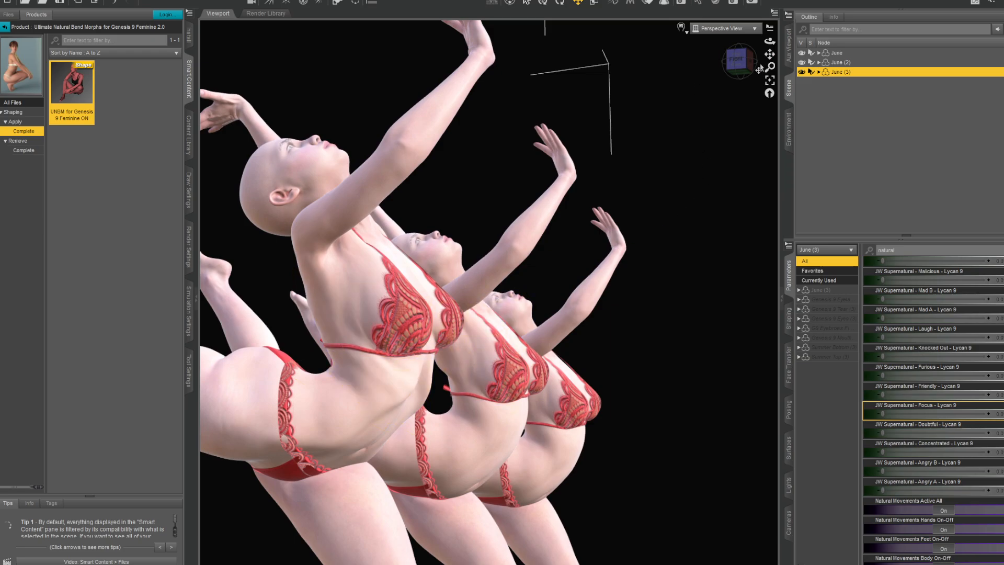
drag(747, 59, 714, 55)
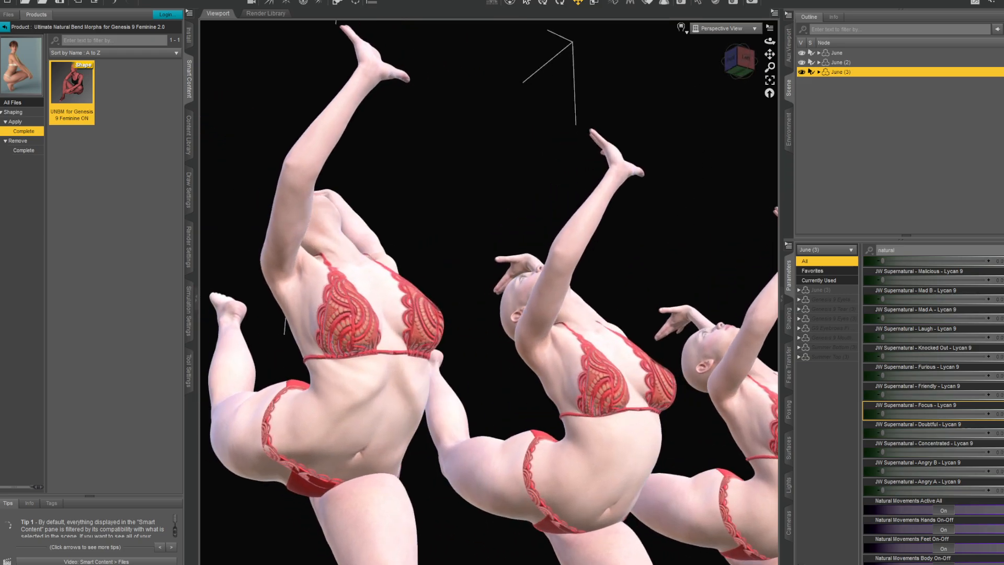
drag(769, 41, 831, 44)
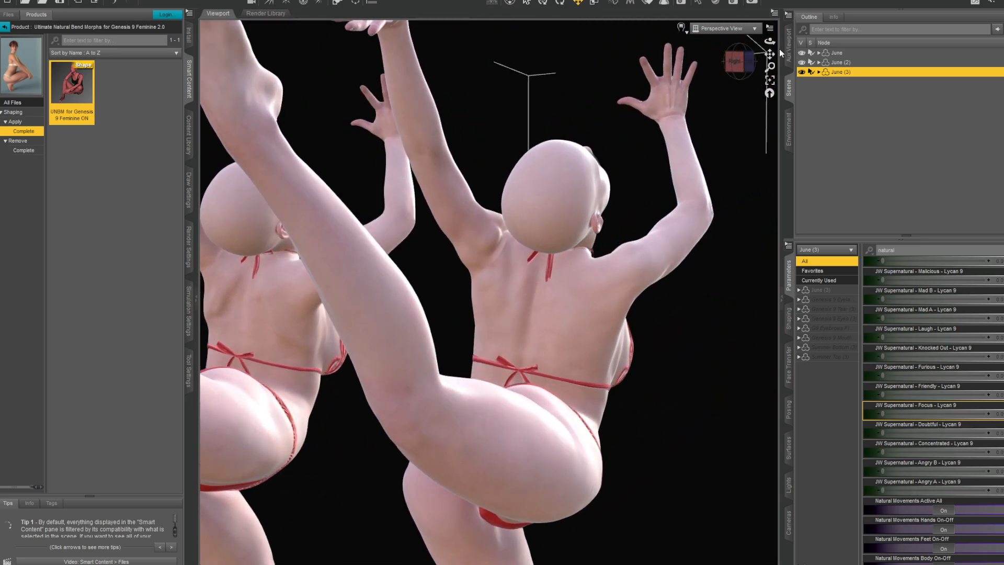
drag(773, 55, 828, 29)
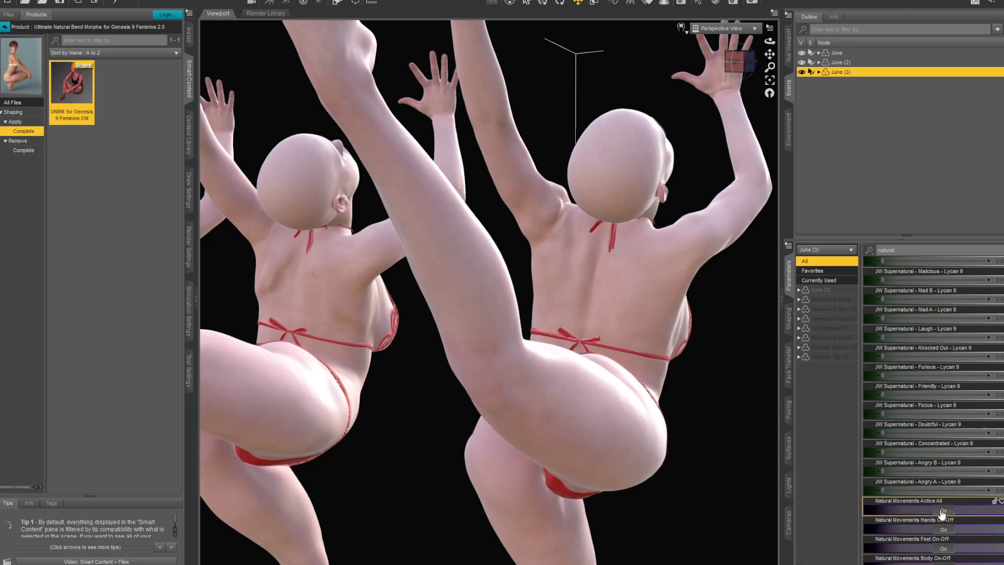
drag(736, 63, 659, 68)
scroll(509, 262, down, 3)
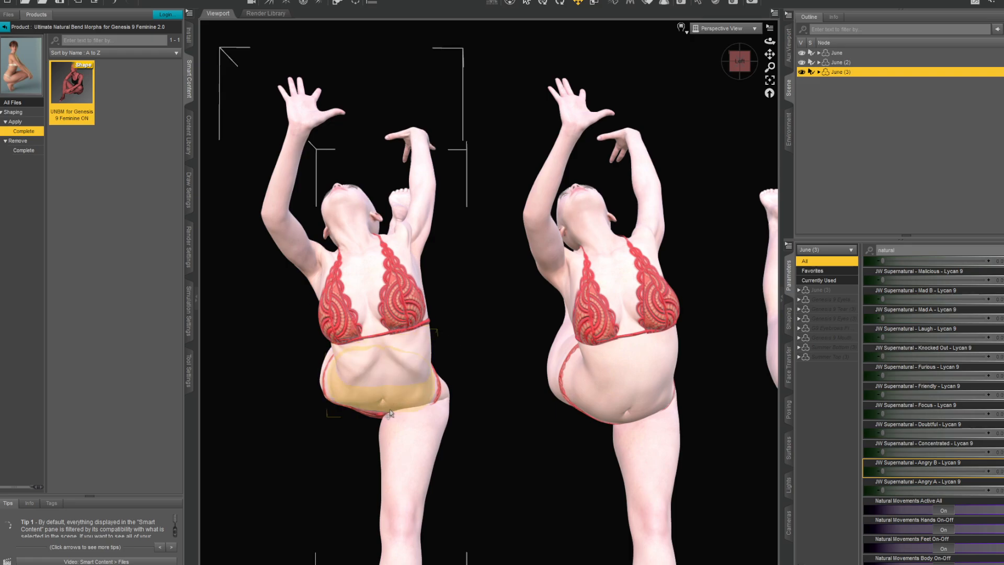
drag(740, 63, 690, 64)
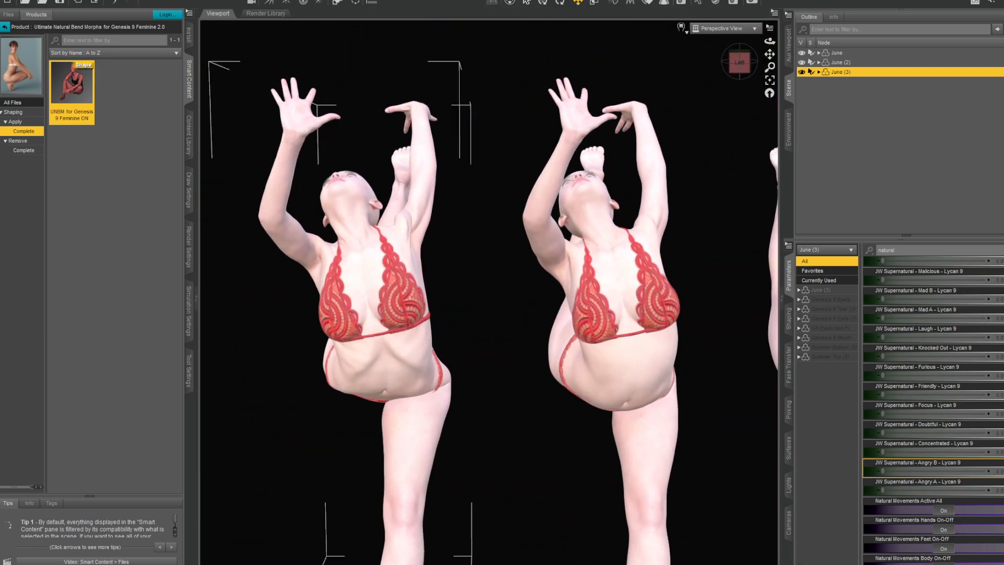
scroll(680, 314, down, 5)
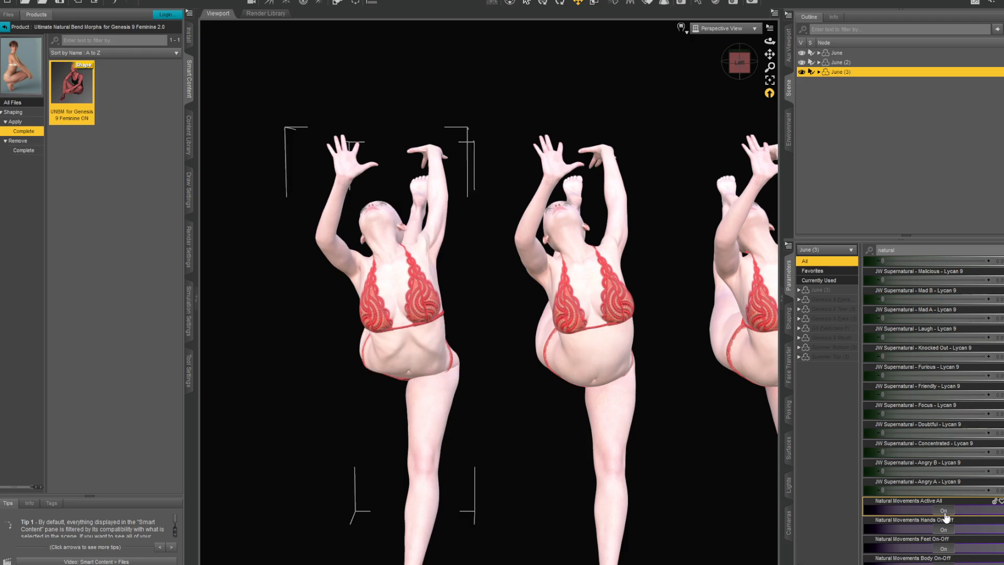
- Load the UNBM for Genesis 9 Feminine OFF preset on June (3) and June (2)
click(18, 141)
double_click(72, 86)
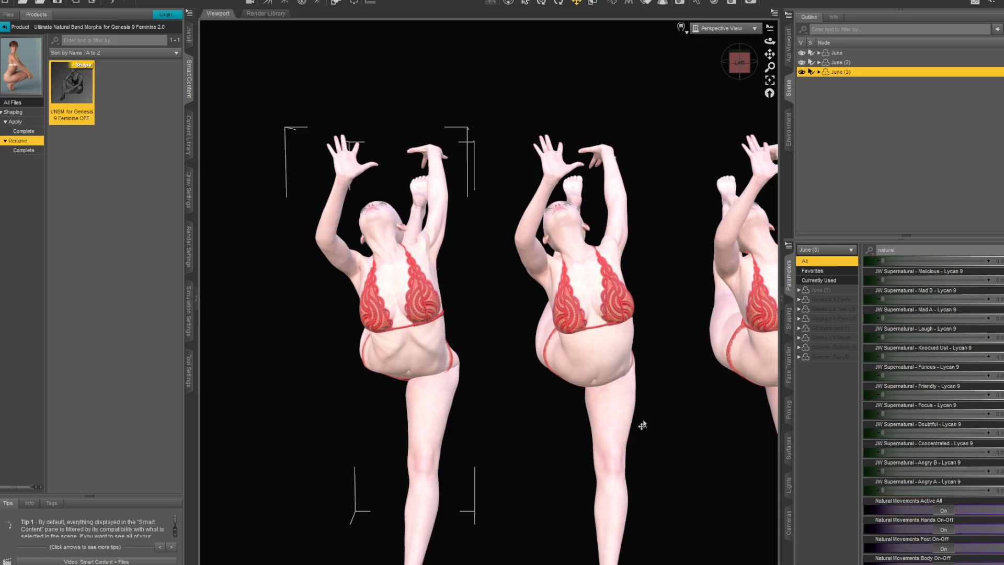
click(852, 63)
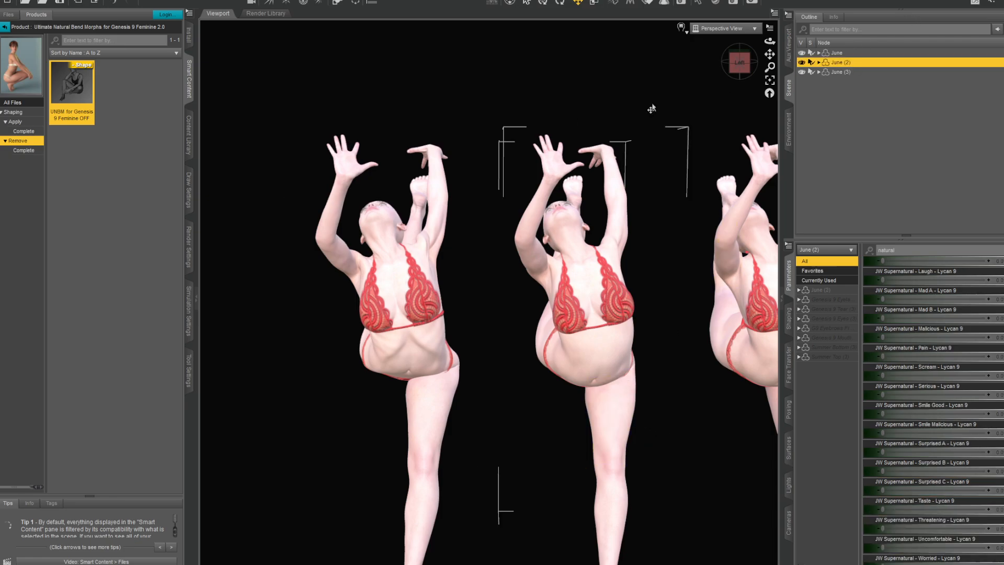
double_click(78, 95)
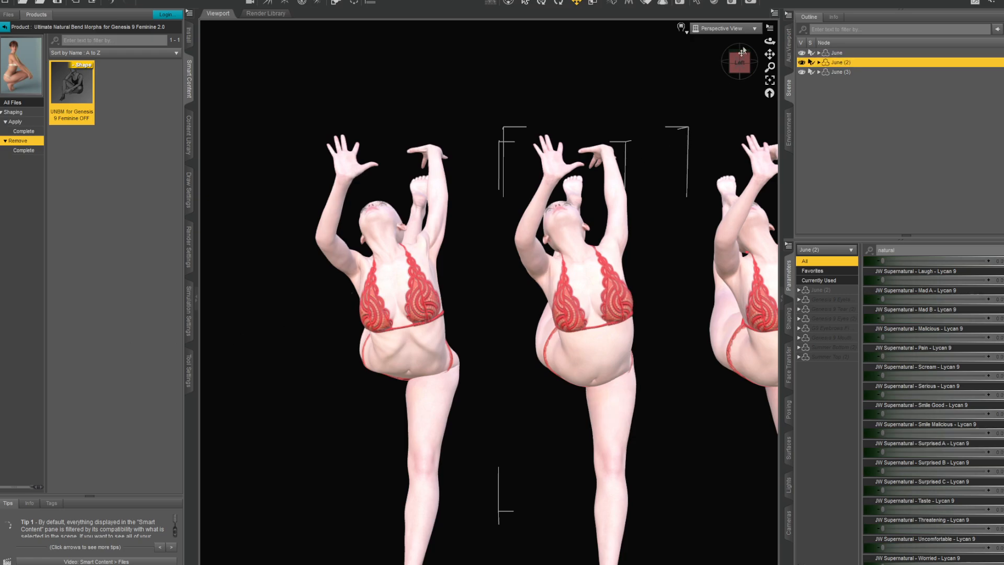
- Reapply the UNBM for Genesis 9 Feminine ON preset to June (2) and compare the three figures
mouse_move(738, 61)
mouse_down()
mouse_move(772, 78)
mouse_move(758, 52)
mouse_move(746, 58)
mouse_up()
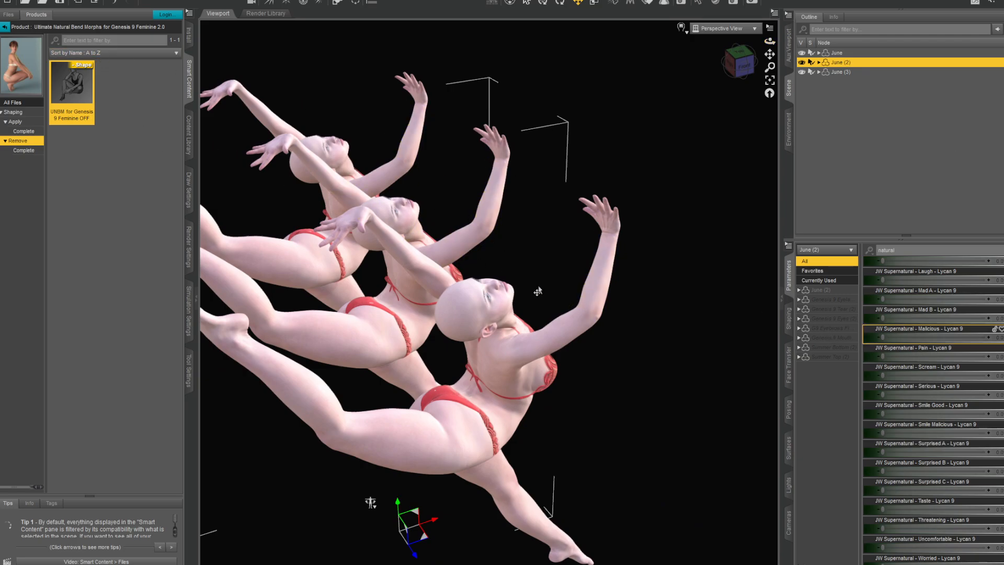
scroll(538, 291, down, 2)
scroll(542, 290, up, 3)
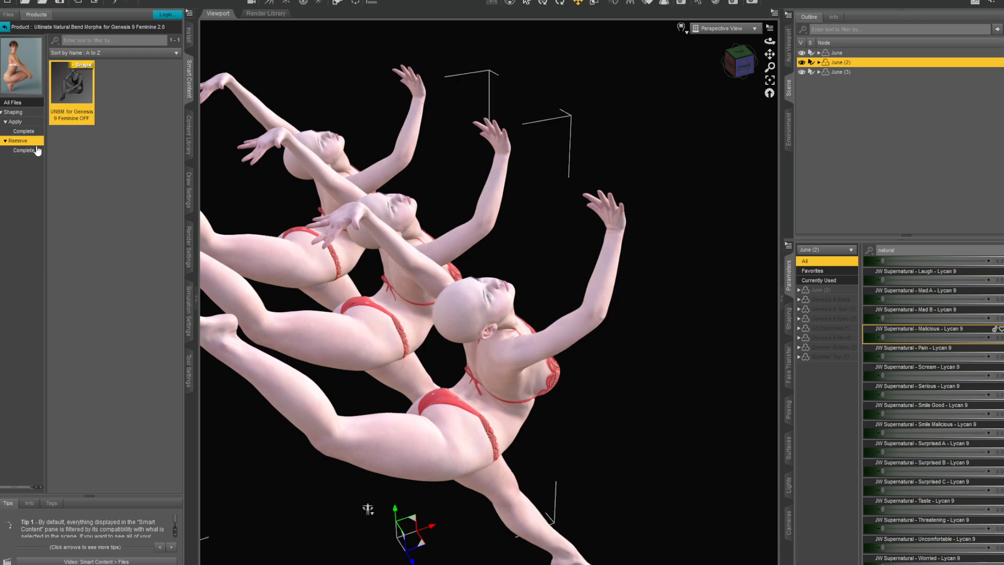
click(23, 131)
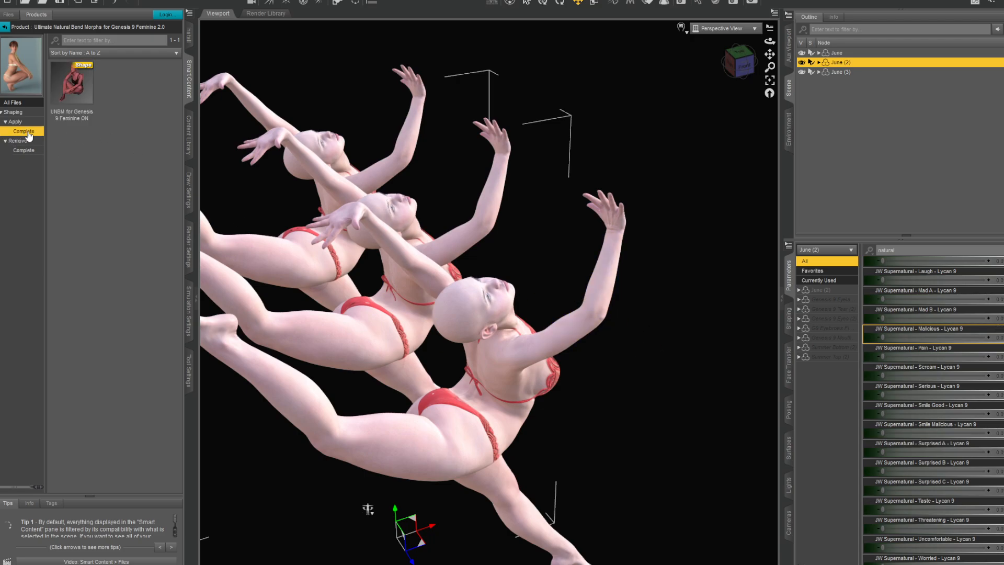
double_click(74, 89)
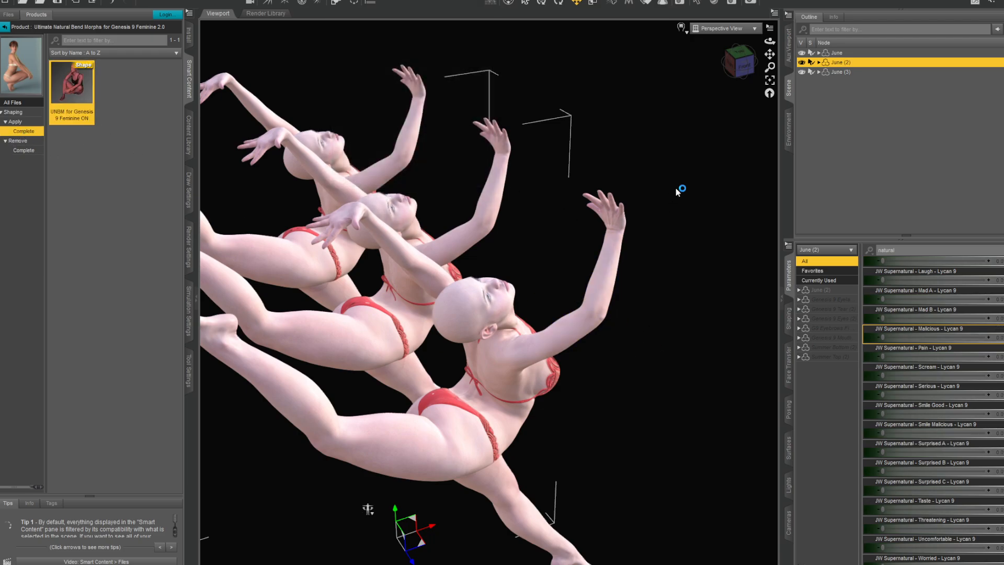
click(748, 66)
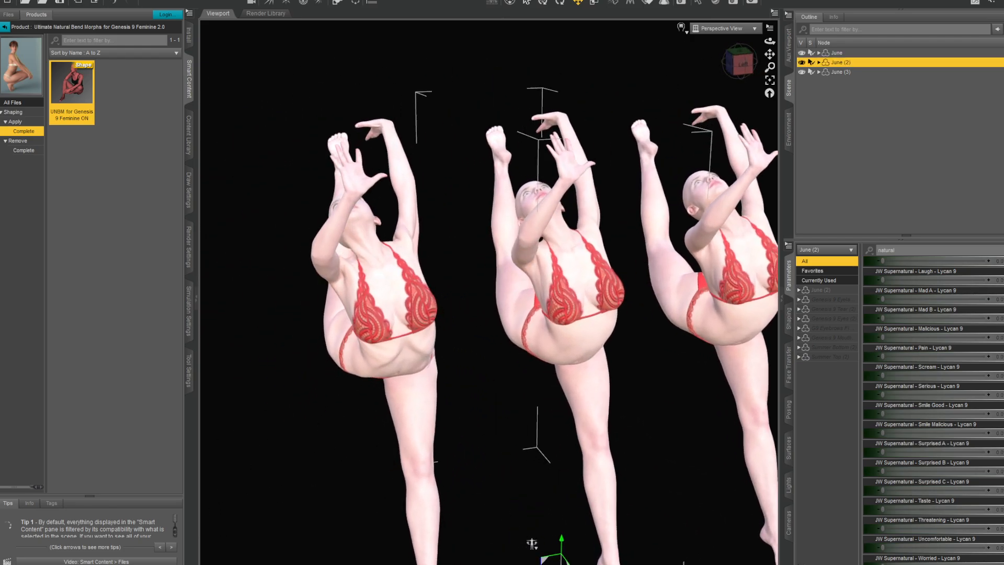
drag(749, 65, 741, 62)
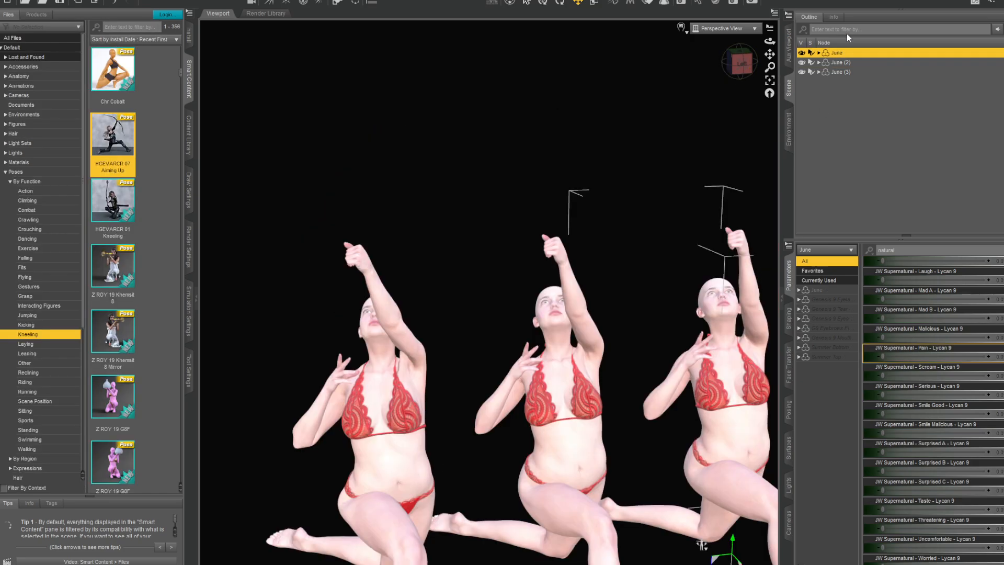
- Apply the UNBM for Genesis 9 Feminine ON preset to June (2) in the kneeling pose
drag(767, 67, 759, 67)
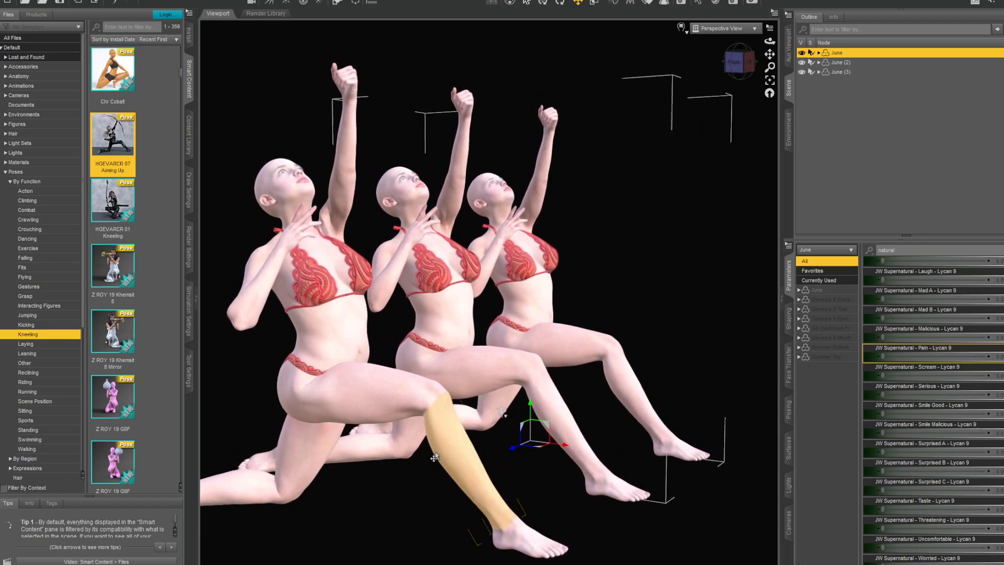
click(29, 16)
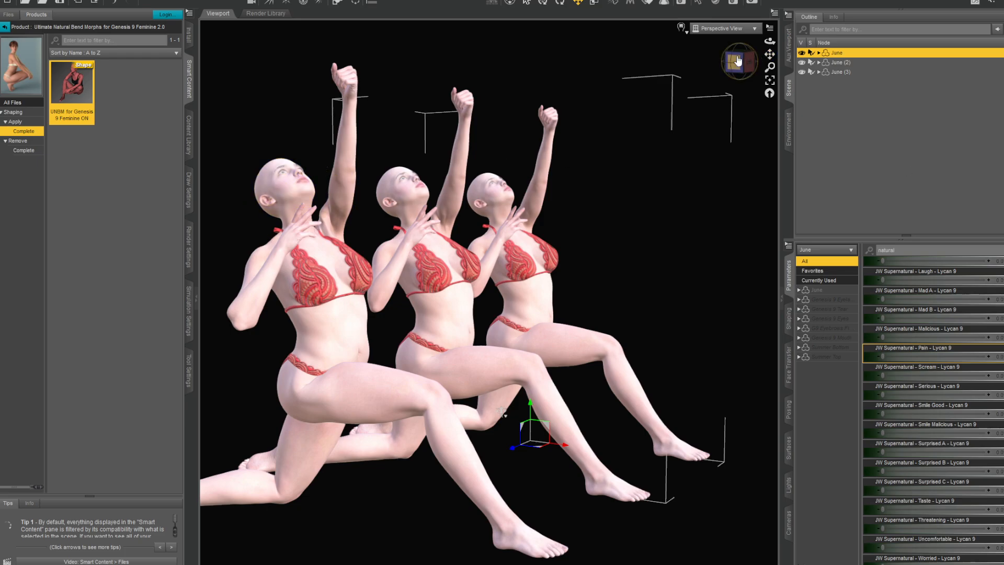
drag(738, 61, 911, 67)
click(841, 63)
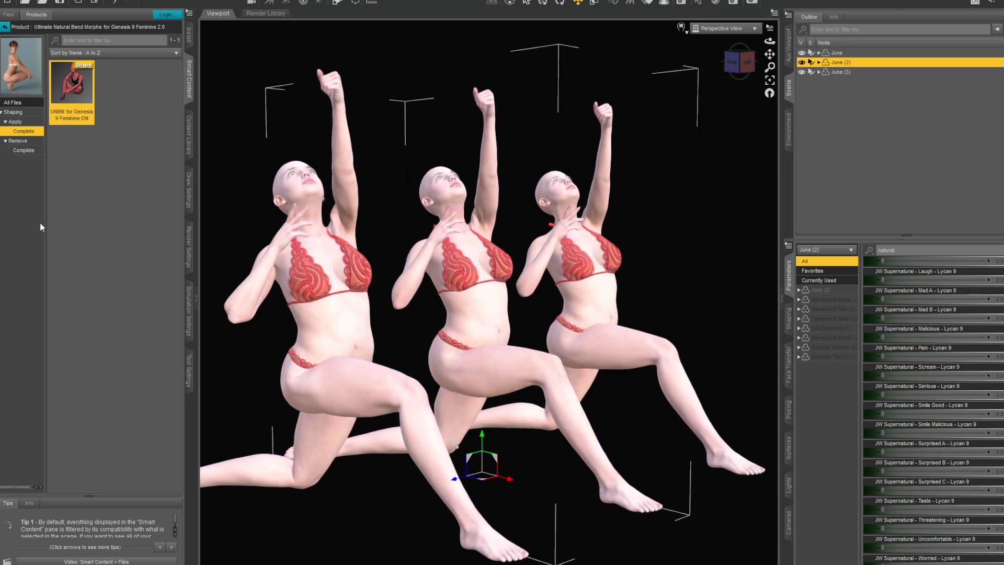
double_click(71, 93)
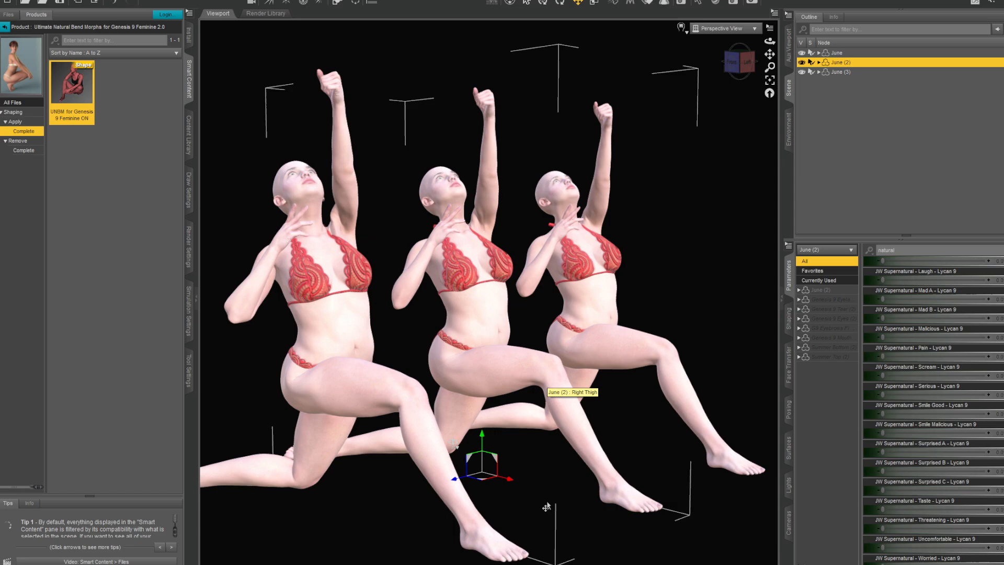
- Load the UNBM for Genesis 9 Feminine OFF preset on kneeling June (2), then restore the ON preset and compare the torso and thigh
click(19, 143)
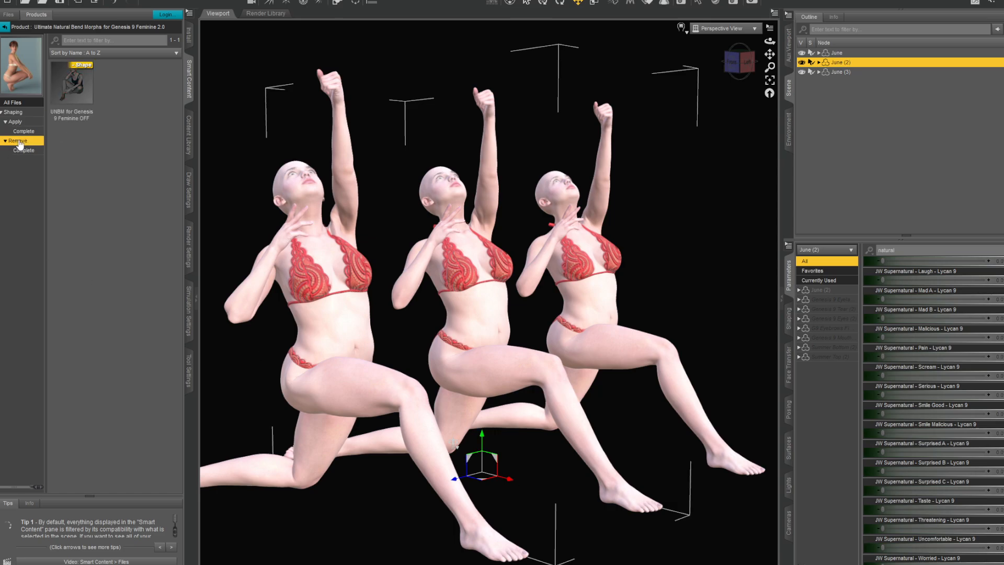
double_click(75, 98)
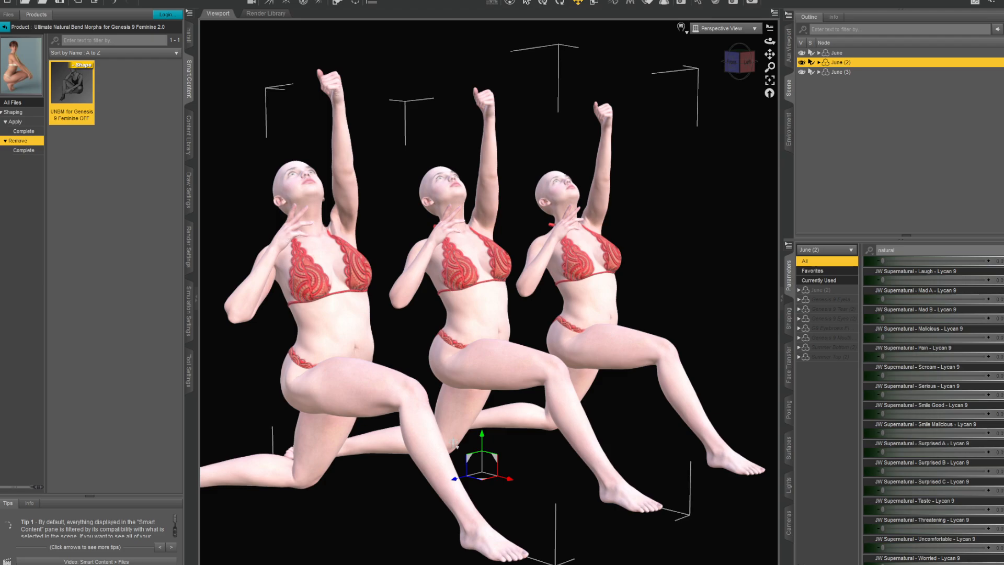
click(21, 132)
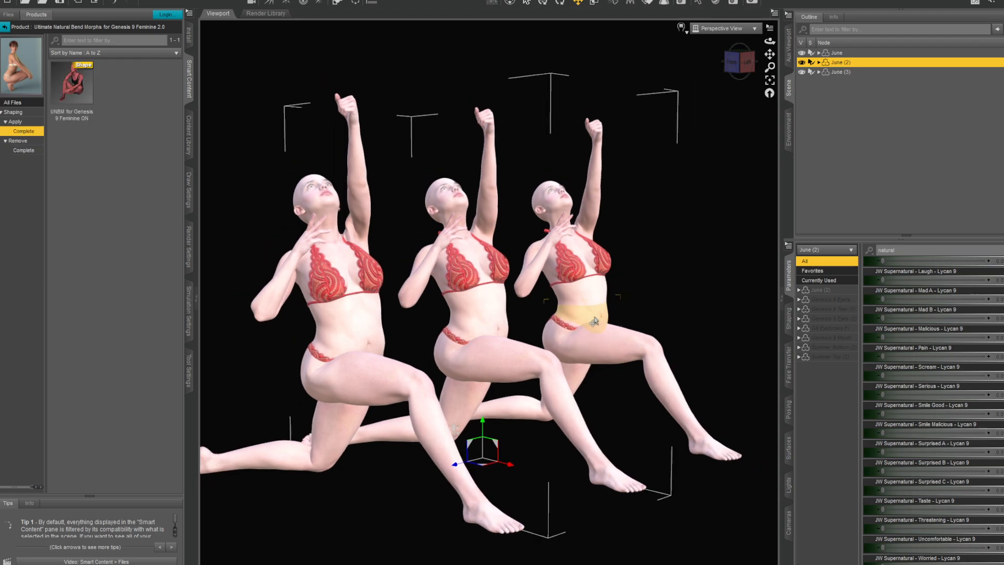
scroll(606, 314, up, 5)
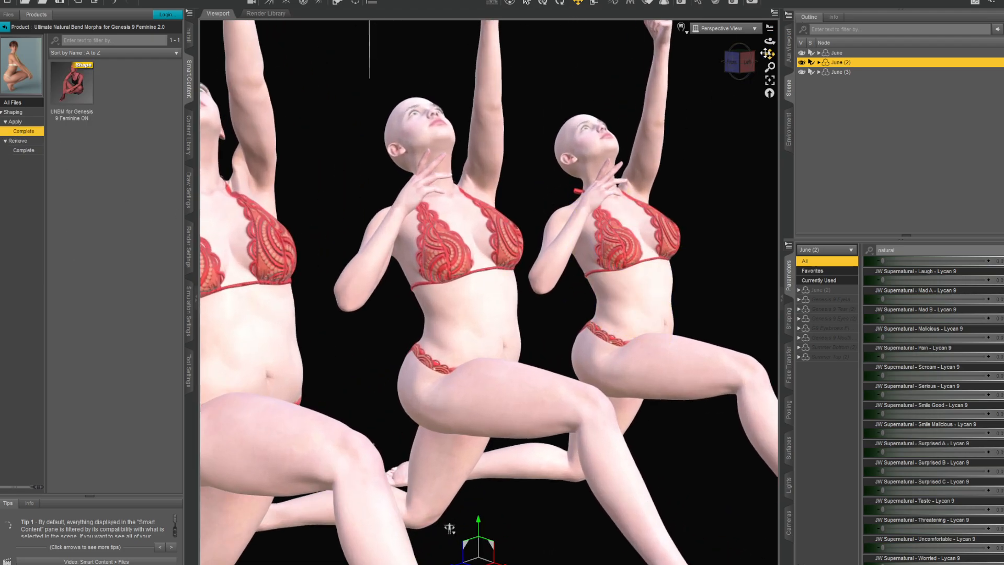
drag(767, 53, 728, 62)
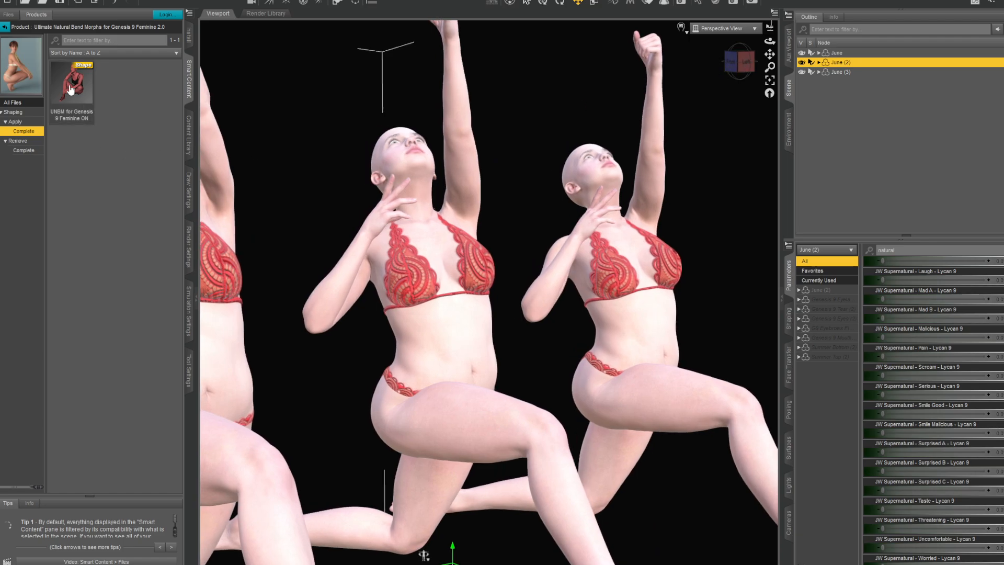
mouse_move(69, 90)
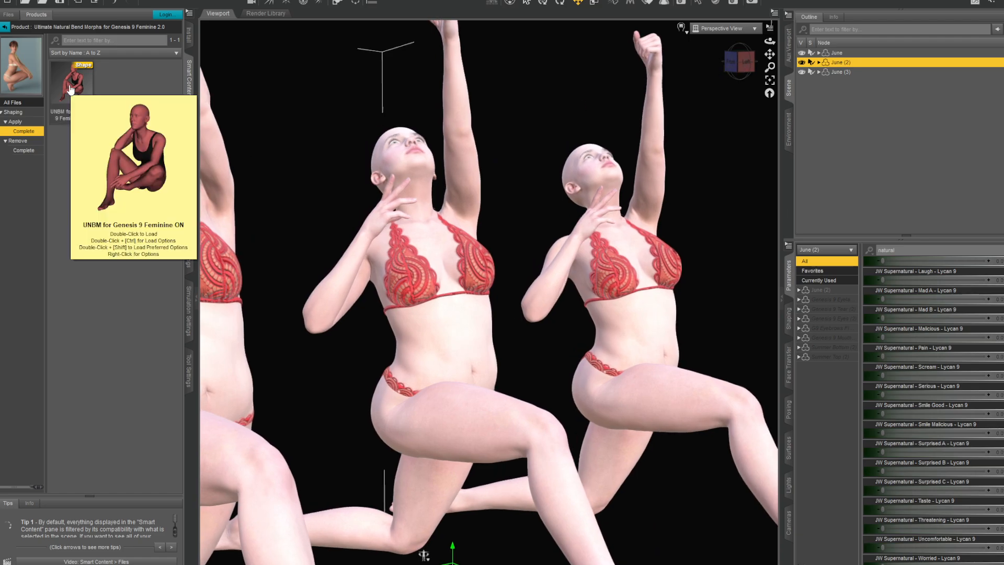
double_click(69, 90)
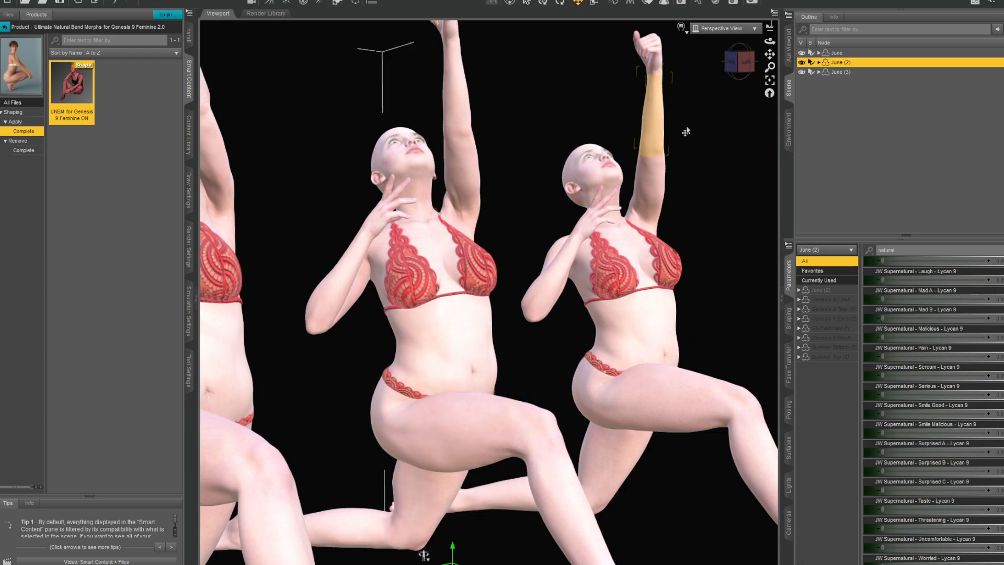
- Compare the kneeling figures from the side, front and back, checking the abdomen, hips and shoulder blades
mouse_move(741, 66)
mouse_down()
mouse_move(773, 67)
mouse_move(719, 59)
mouse_move(736, 54)
mouse_up()
drag(761, 22, 778, 48)
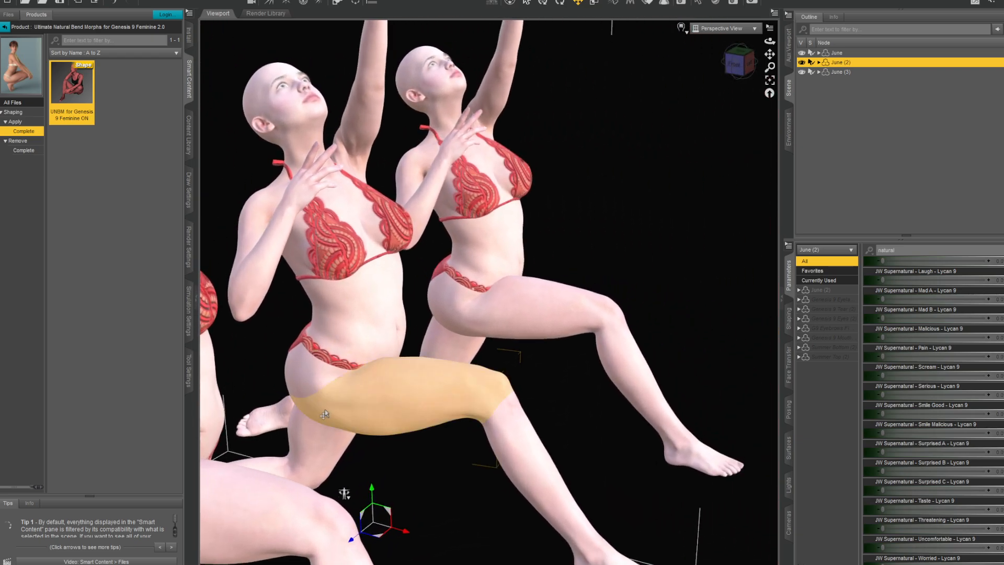
click(756, 60)
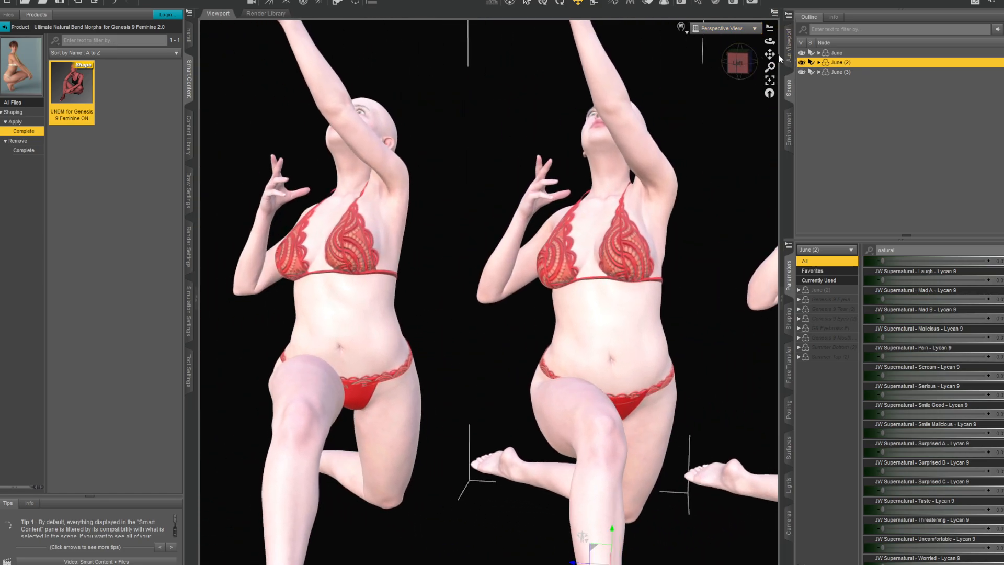
drag(771, 55, 527, 6)
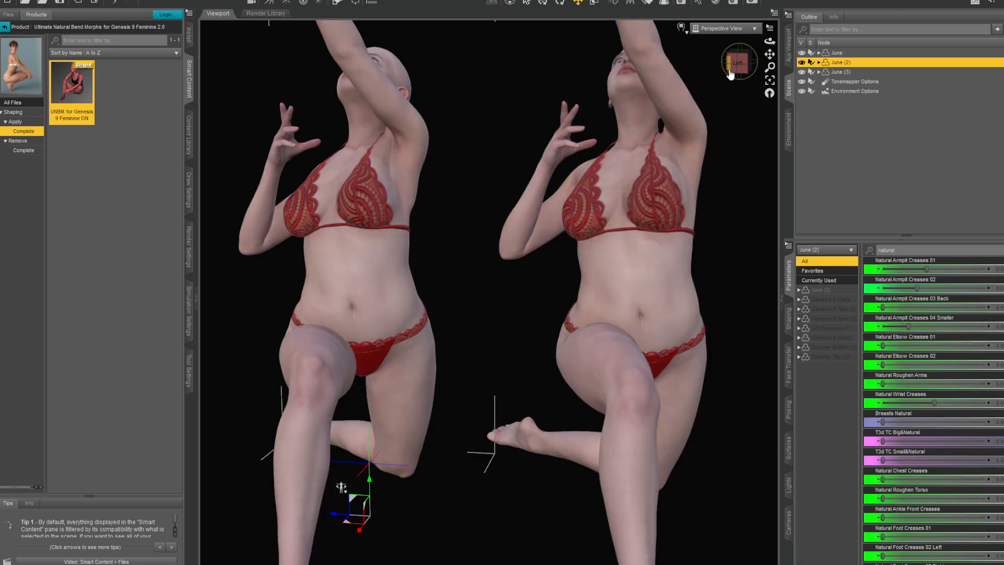
drag(738, 59, 827, 49)
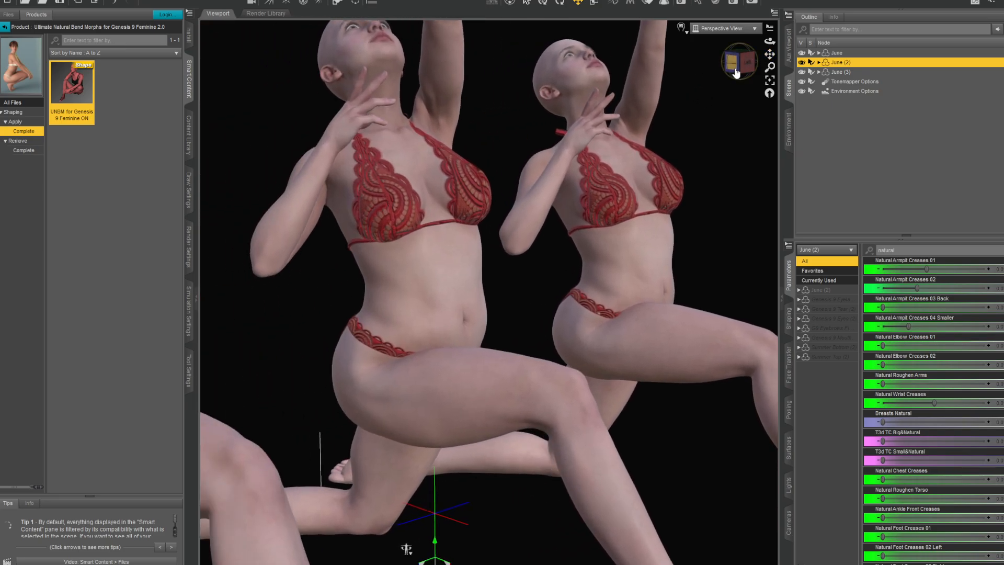
click(736, 73)
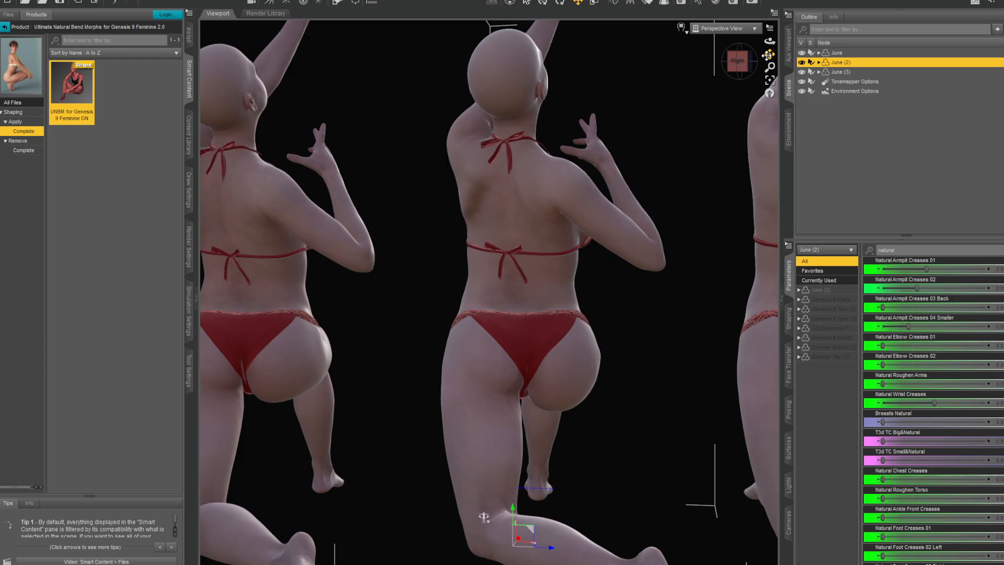
drag(767, 55, 721, 101)
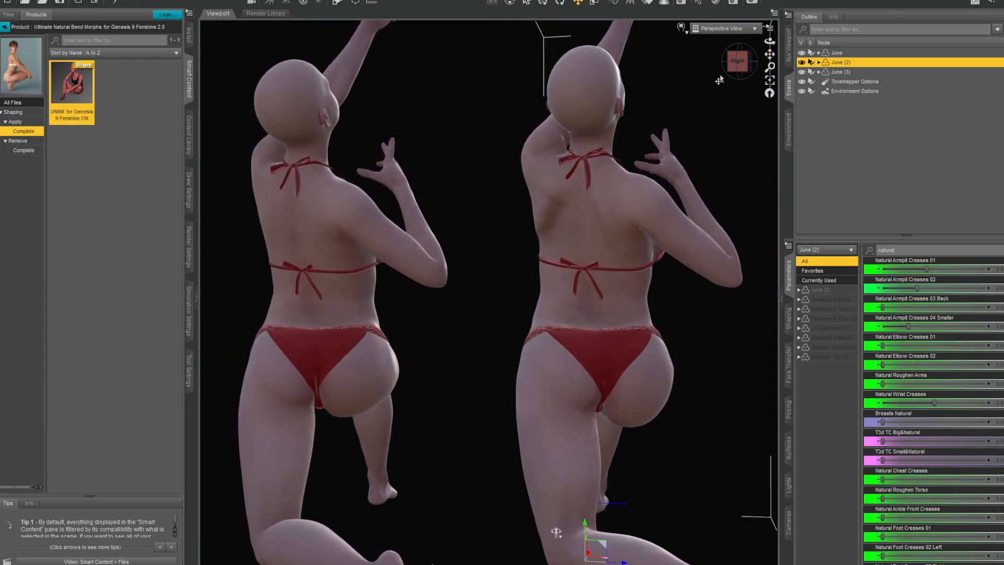
drag(737, 66, 748, 65)
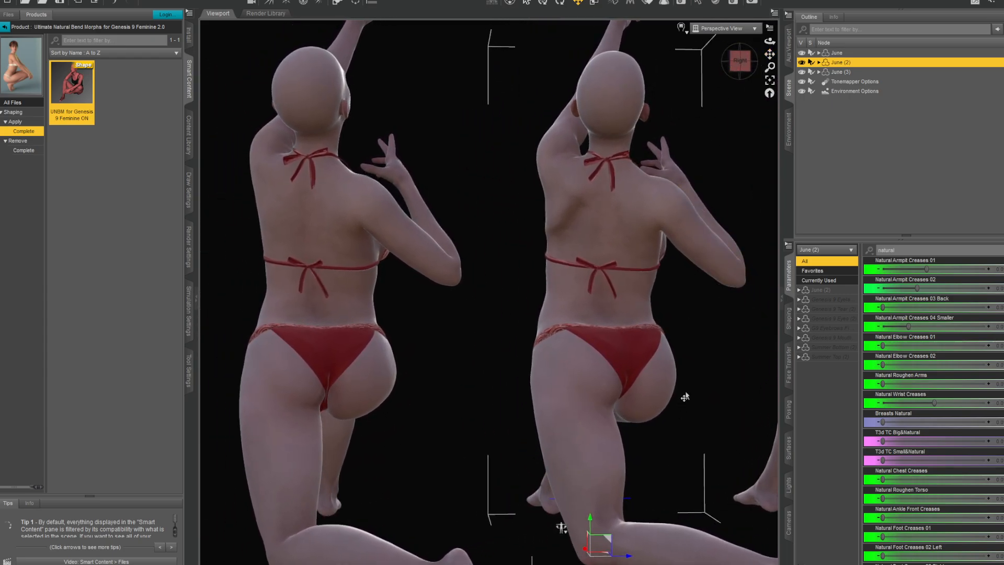
- Switch June (2) to the UNBM for Genesis 9 Feminine OFF preset and back to ON, comparing the back, buttocks and raised shoulder
click(19, 143)
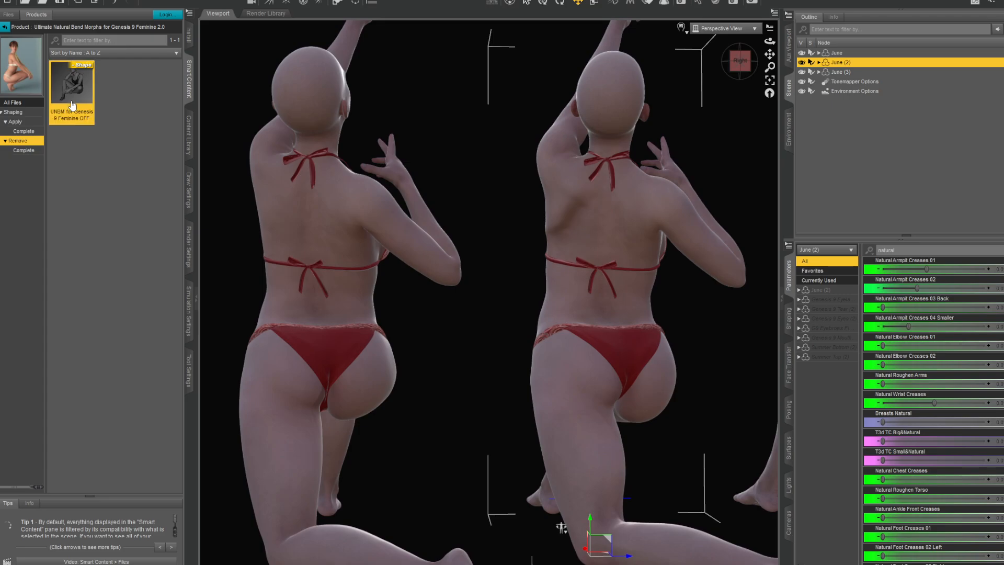
double_click(72, 105)
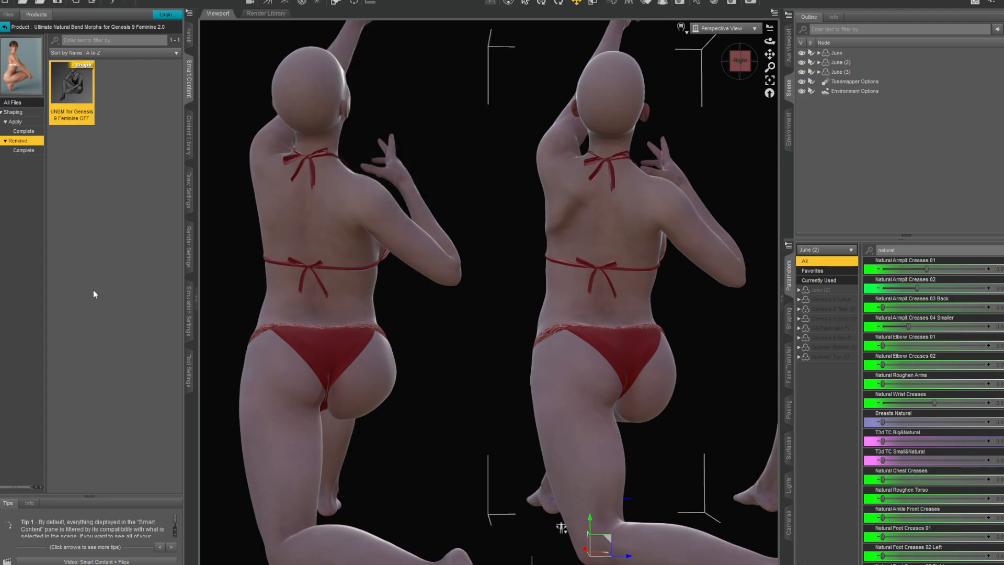
click(24, 131)
double_click(66, 94)
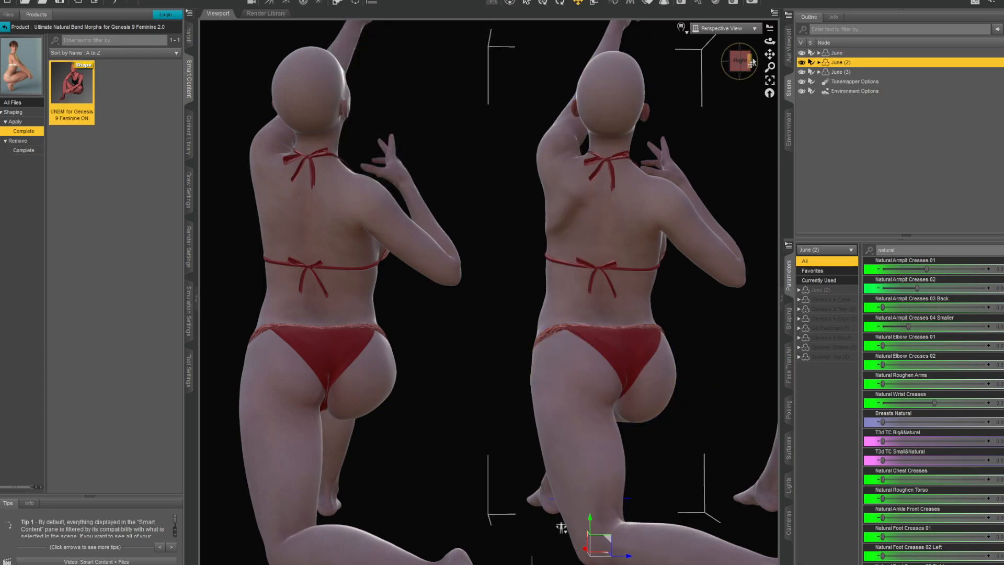
mouse_move(745, 62)
mouse_down()
mouse_move(693, 52)
mouse_move(764, 67)
mouse_move(738, 59)
mouse_up()
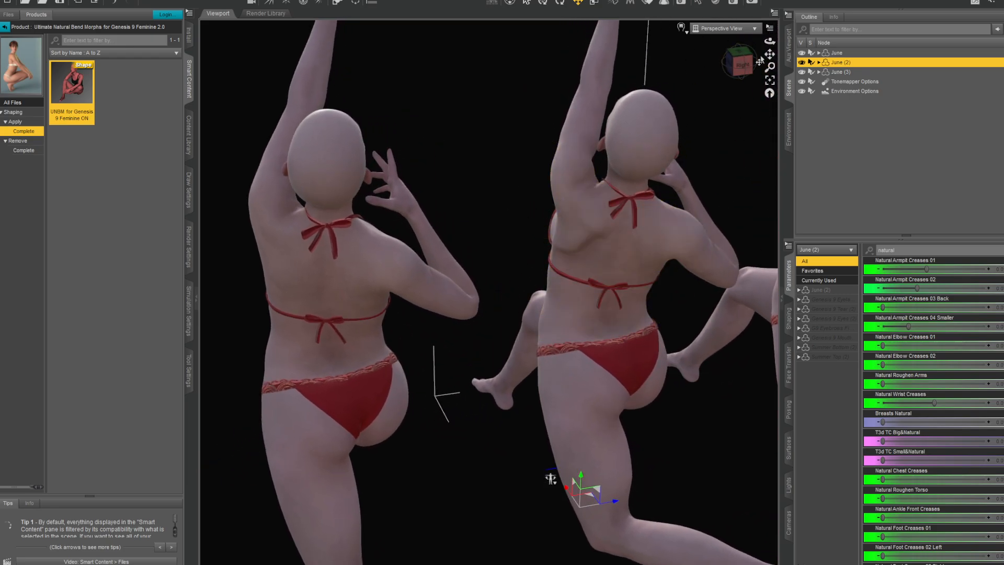
mouse_move(740, 72)
mouse_down()
mouse_move(753, 72)
mouse_move(719, 71)
mouse_move(740, 73)
mouse_up()
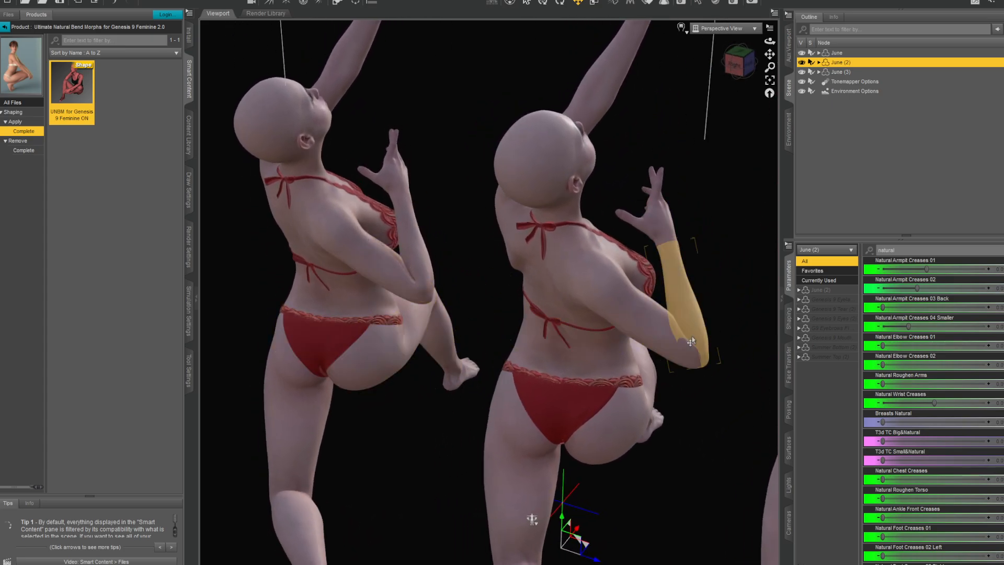
drag(748, 73, 678, 92)
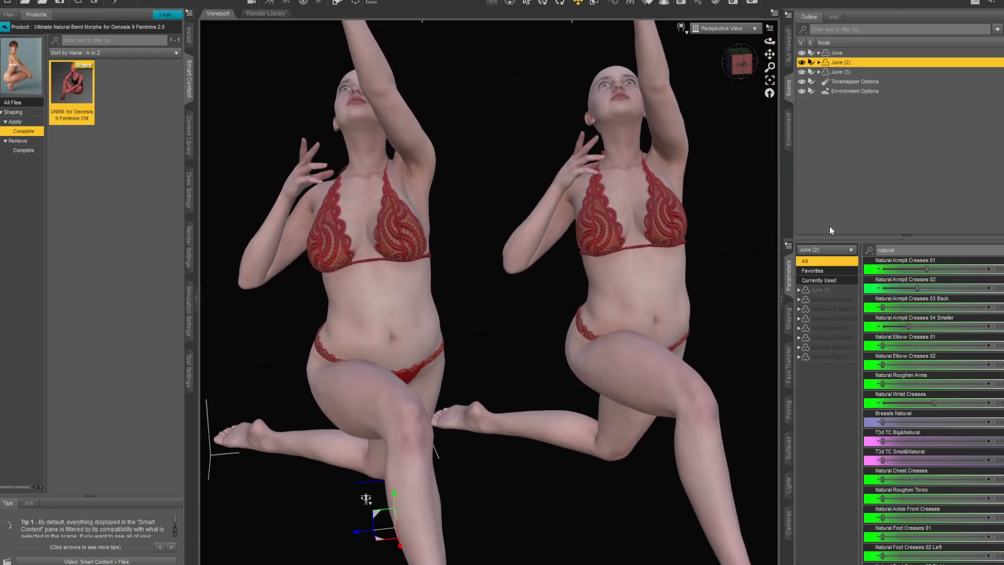
- Turn on Natural Movements Active All for June (3)
click(842, 72)
drag(768, 53, 941, 65)
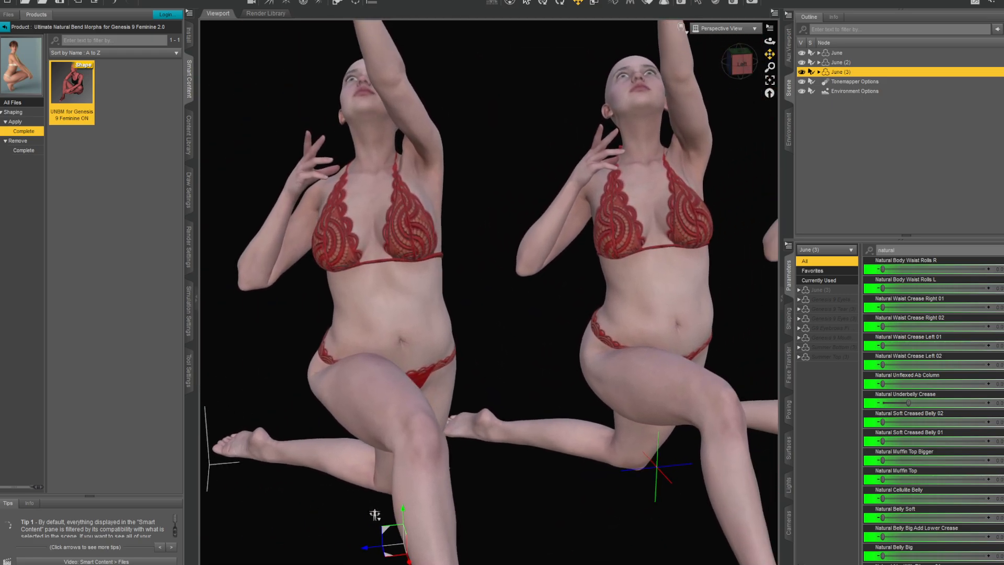
scroll(475, 350, down, 5)
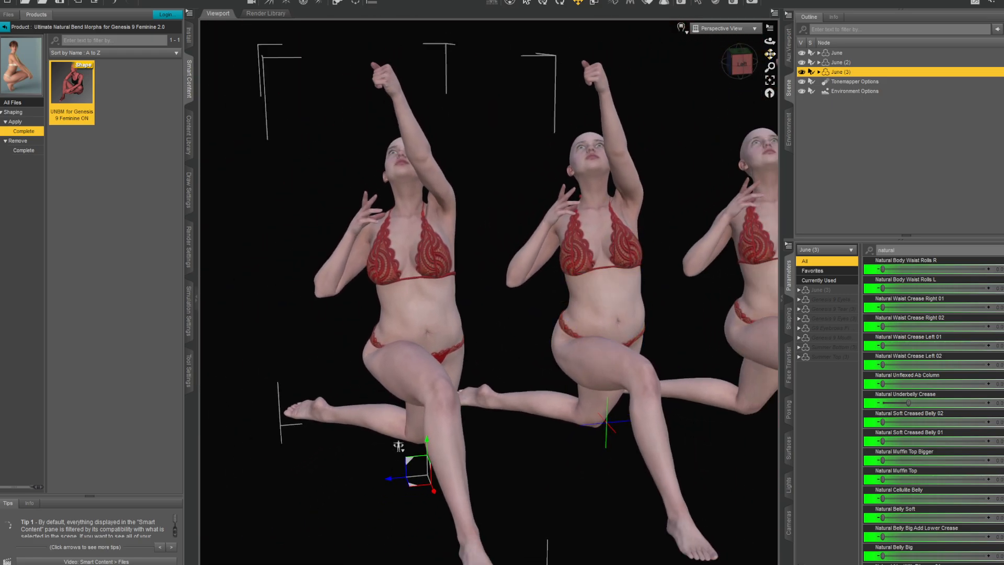
drag(770, 67, 780, 87)
scroll(975, 450, down, 10)
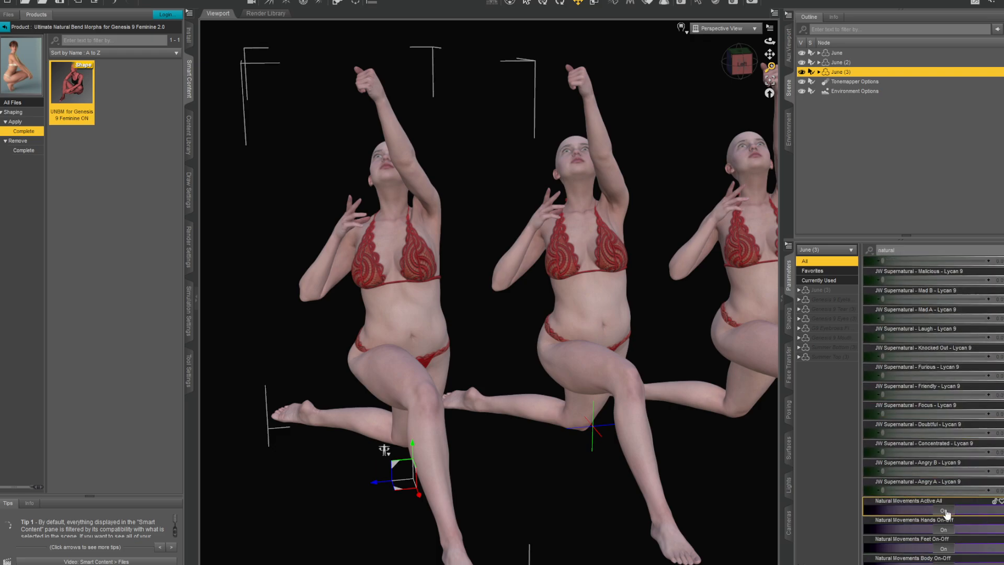
click(947, 515)
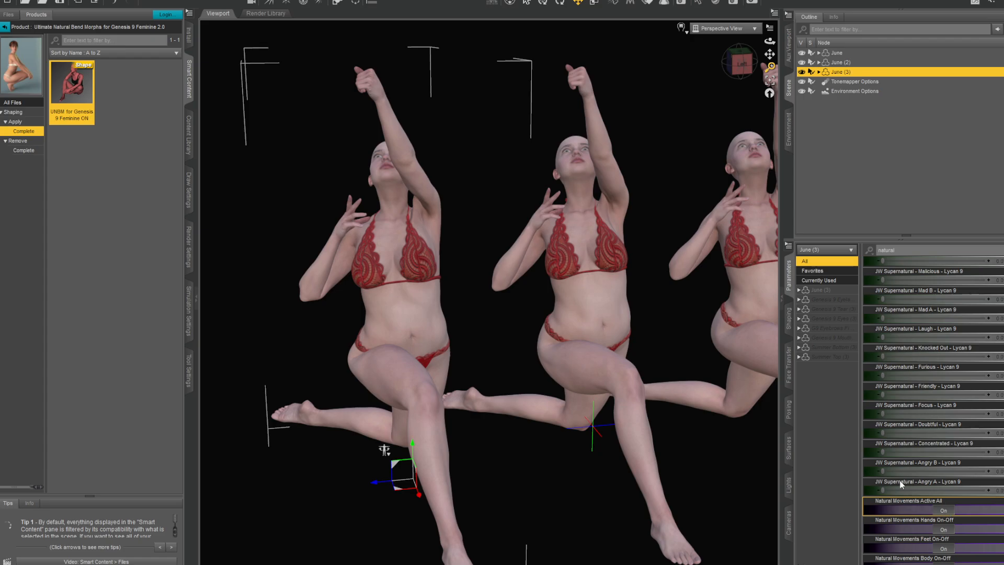
- Examine the kneeling figures' chests, bellies and bent thighs from the front and around to the side
scroll(630, 170, up, 5)
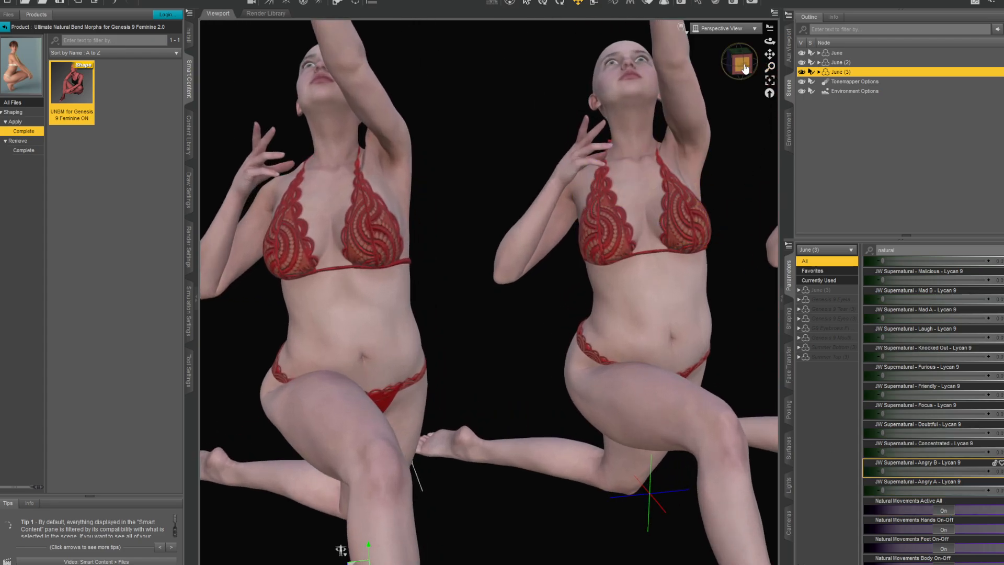
drag(745, 69, 708, 60)
click(755, 65)
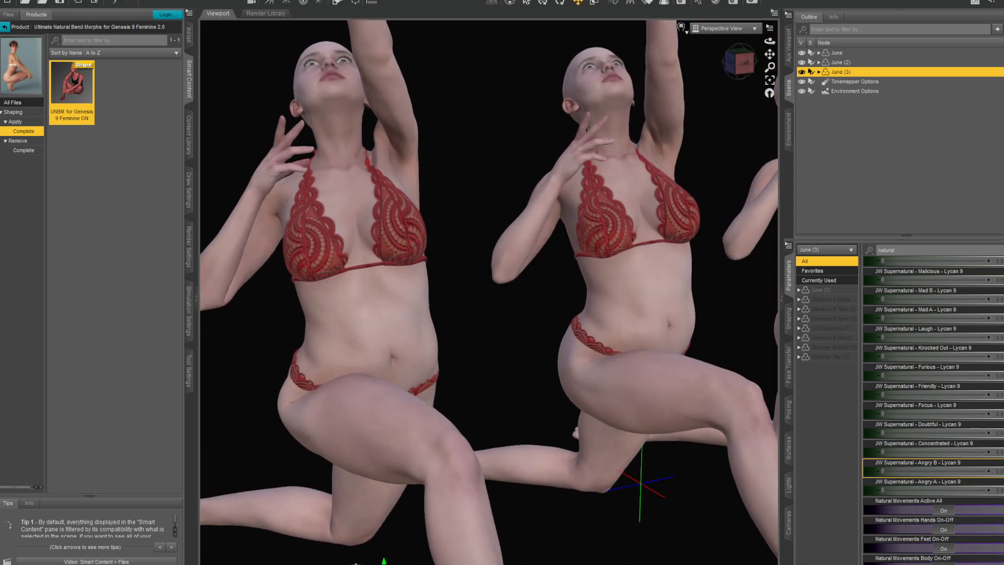
drag(740, 63, 788, 132)
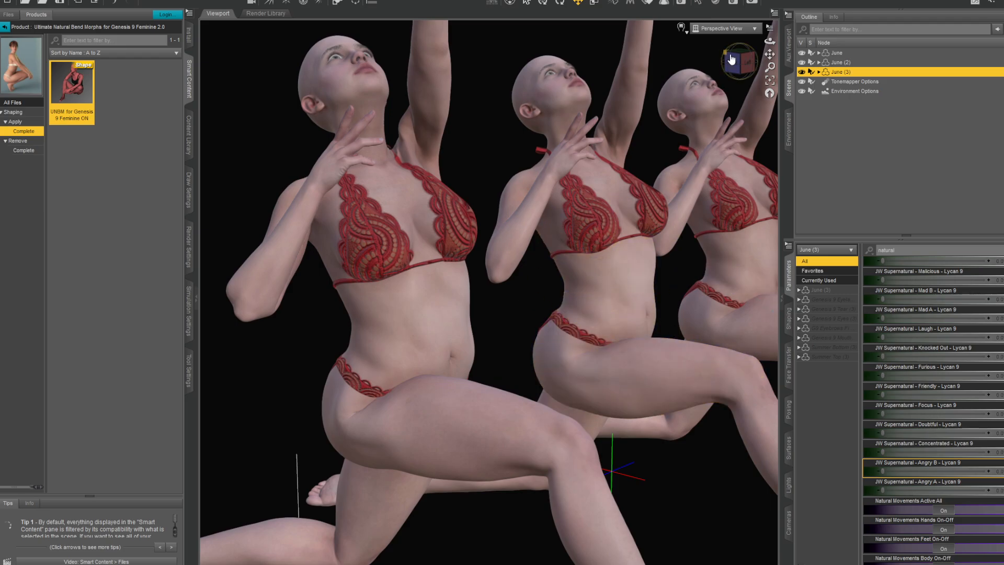
mouse_move(741, 62)
mouse_down()
mouse_move(776, 63)
mouse_move(744, 63)
mouse_up()
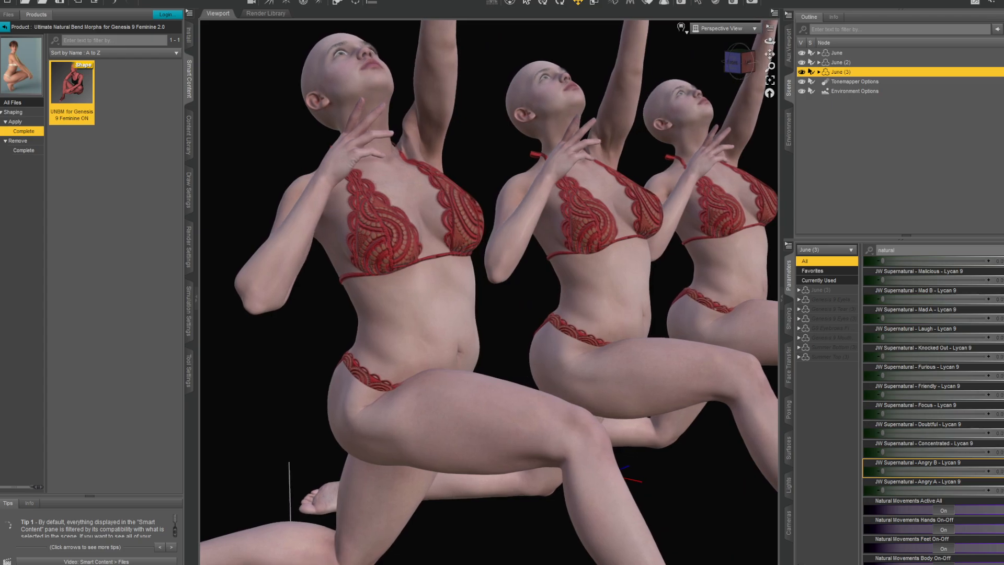
- Try filtering June (3)'s parameters by "natural move" and look through its natural crease morphs and Natural Movements switches
scroll(928, 272, up, 1)
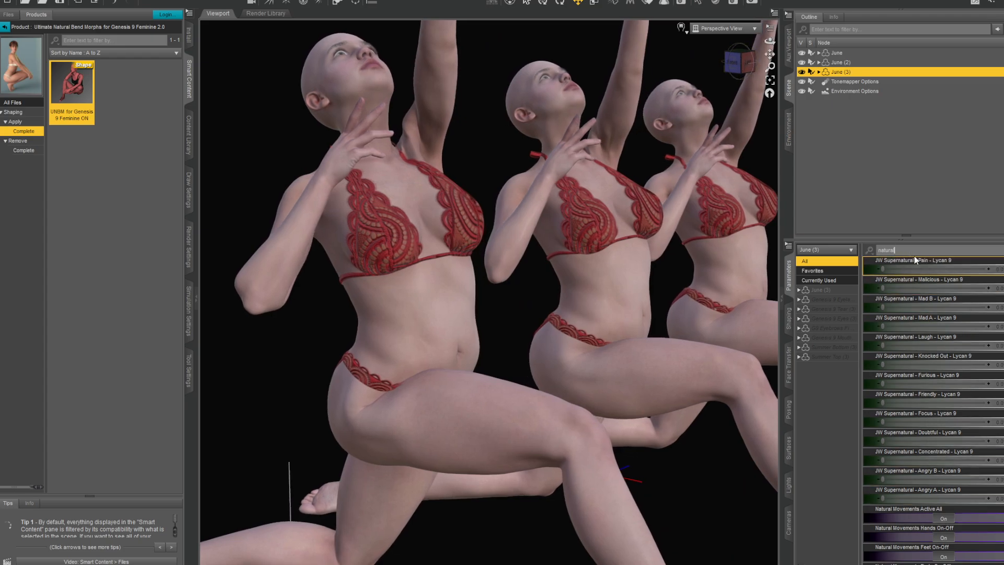
text(mov)
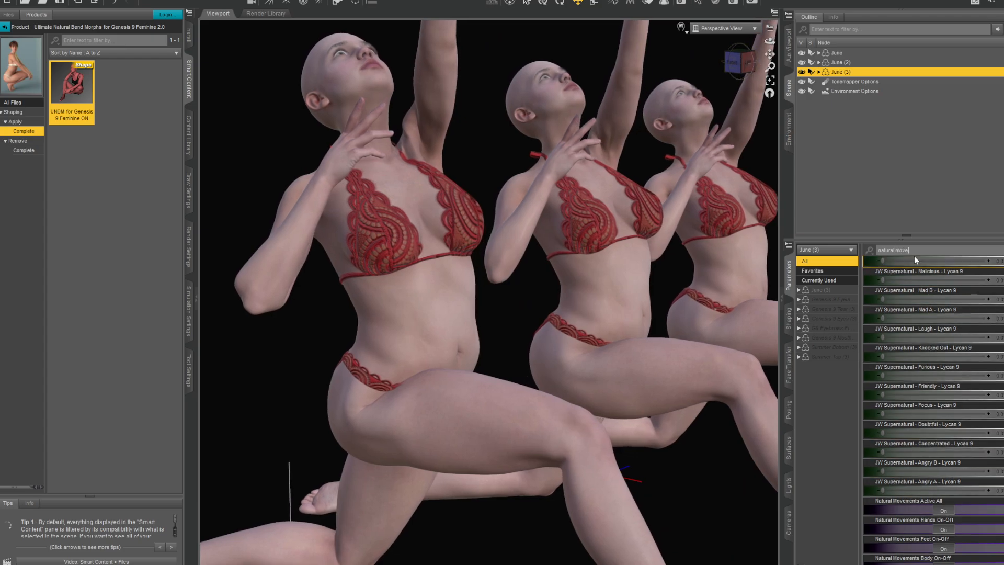
text(e)
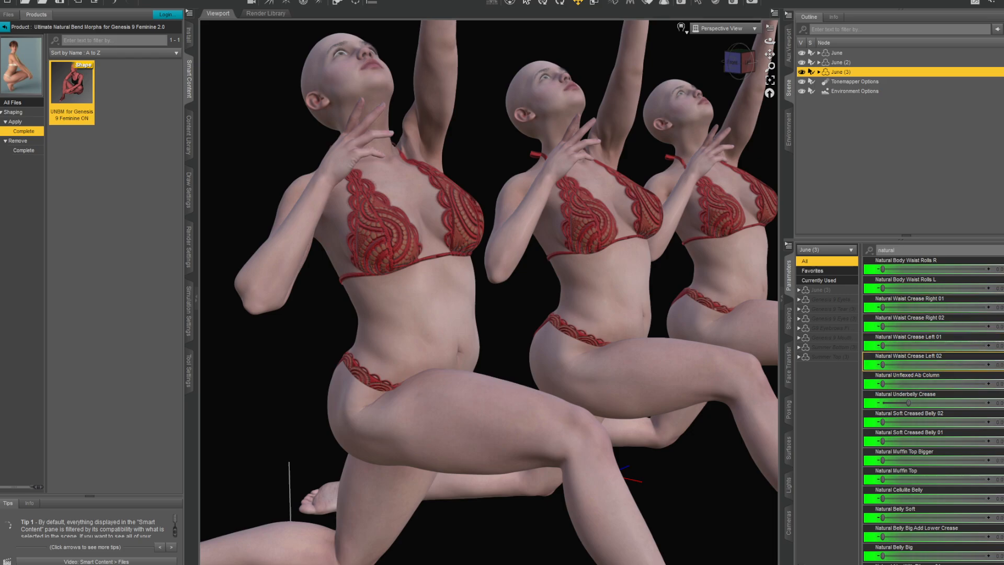
scroll(942, 408, down, 10)
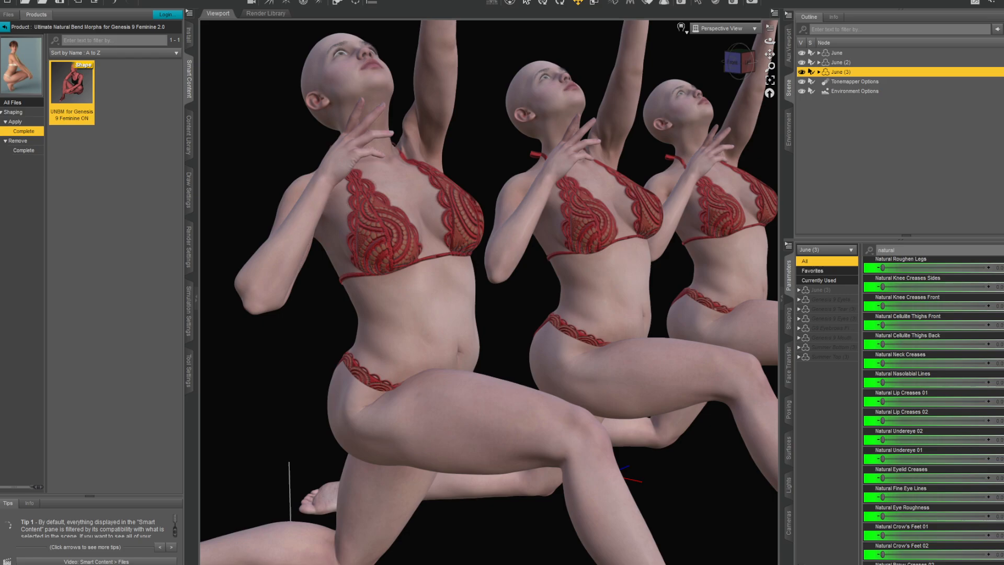
scroll(933, 408, down, 5)
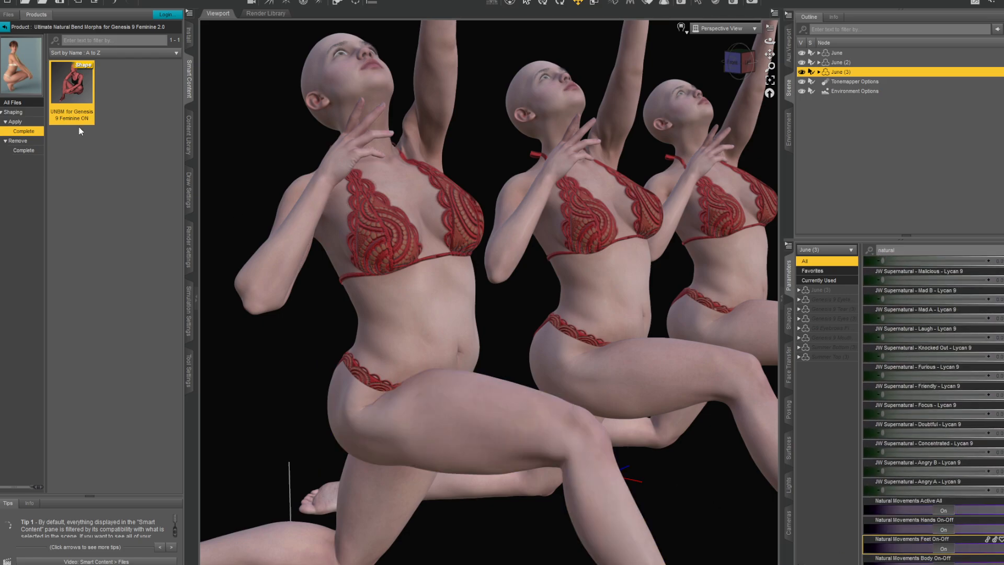
- Compare the kneeling figures from behind at several angles, checking the shoulder blades, lower back and buttocks
drag(737, 69, 787, 72)
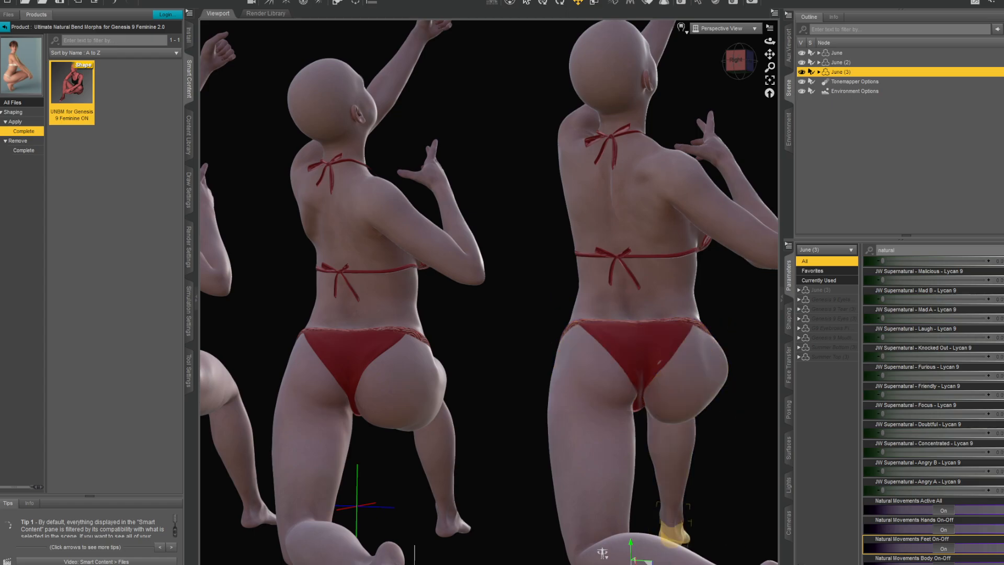
drag(737, 60, 761, 61)
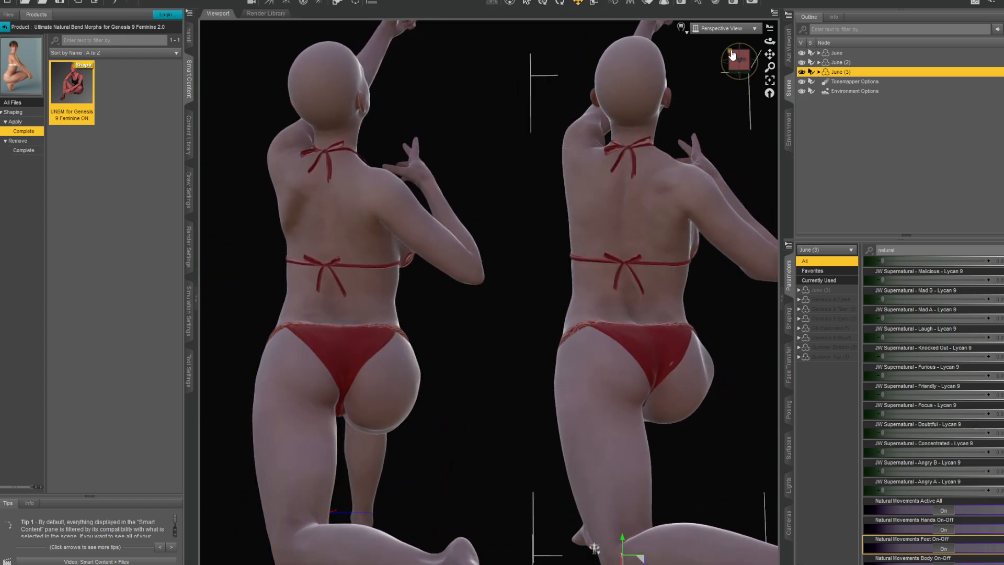
click(701, 73)
mouse_move(738, 61)
mouse_down()
mouse_move(724, 61)
mouse_move(758, 61)
mouse_move(735, 62)
mouse_move(754, 61)
mouse_move(735, 61)
mouse_move(739, 74)
mouse_up()
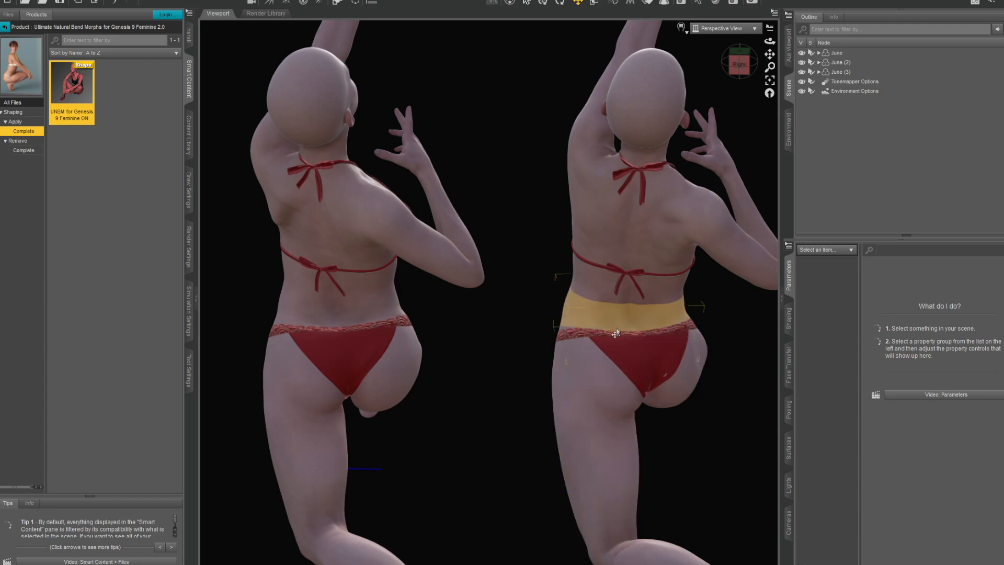
click(740, 66)
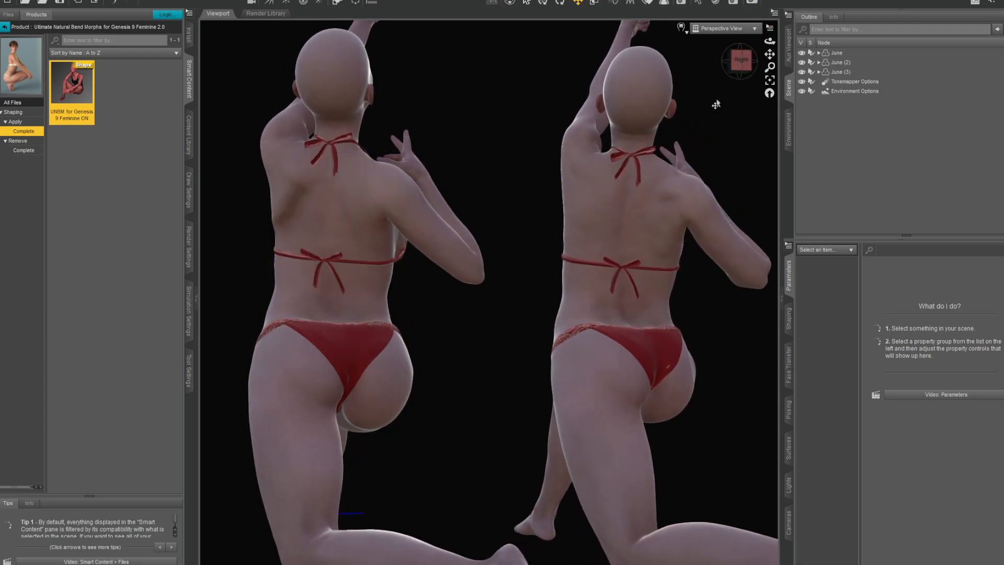
- Compare the kneeling figures from a raised rear angle and around to the front, checking the back, buttocks, belly and bent thighs
drag(771, 49, 737, 73)
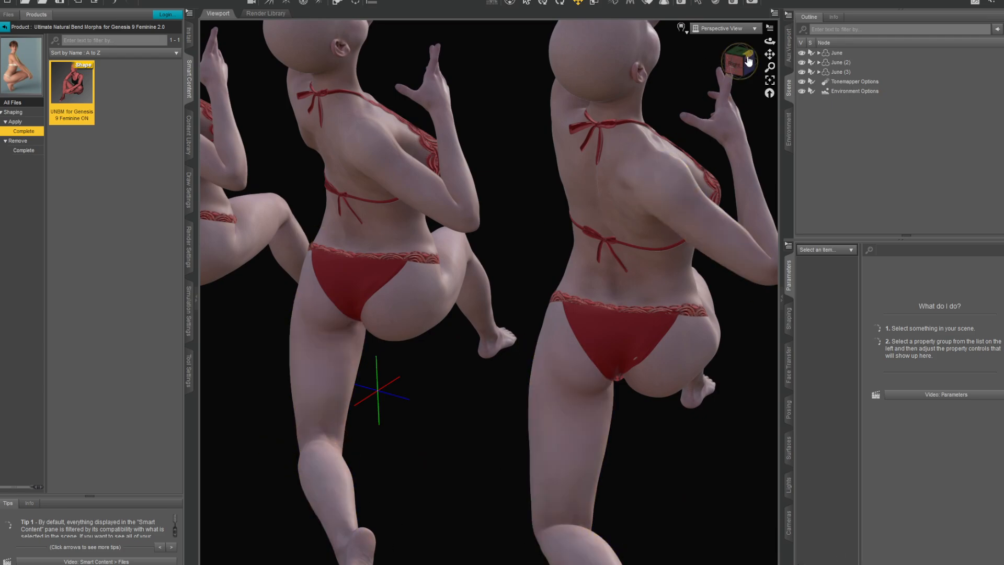
mouse_move(748, 61)
mouse_down()
mouse_move(766, 79)
mouse_move(763, 67)
mouse_up()
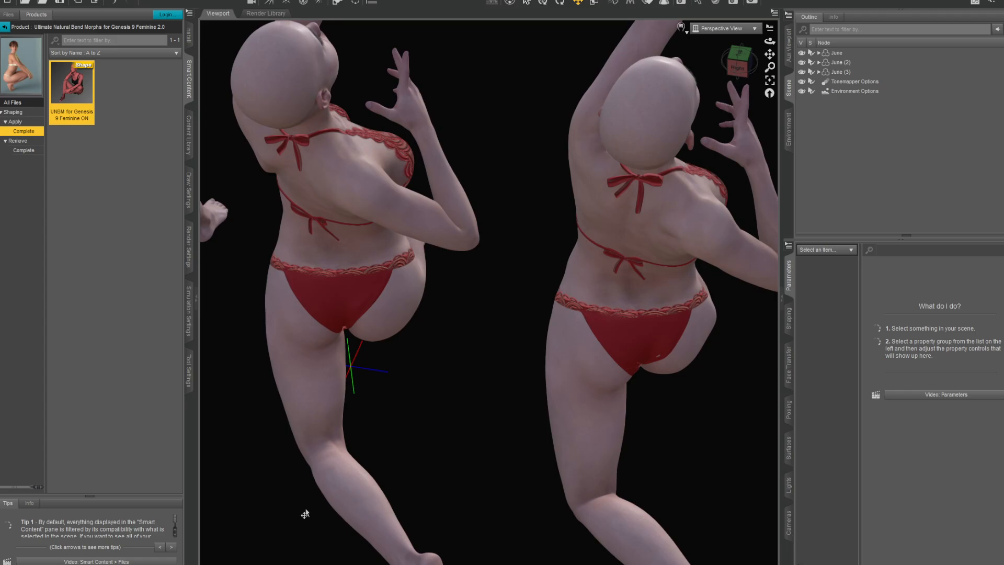
click(737, 61)
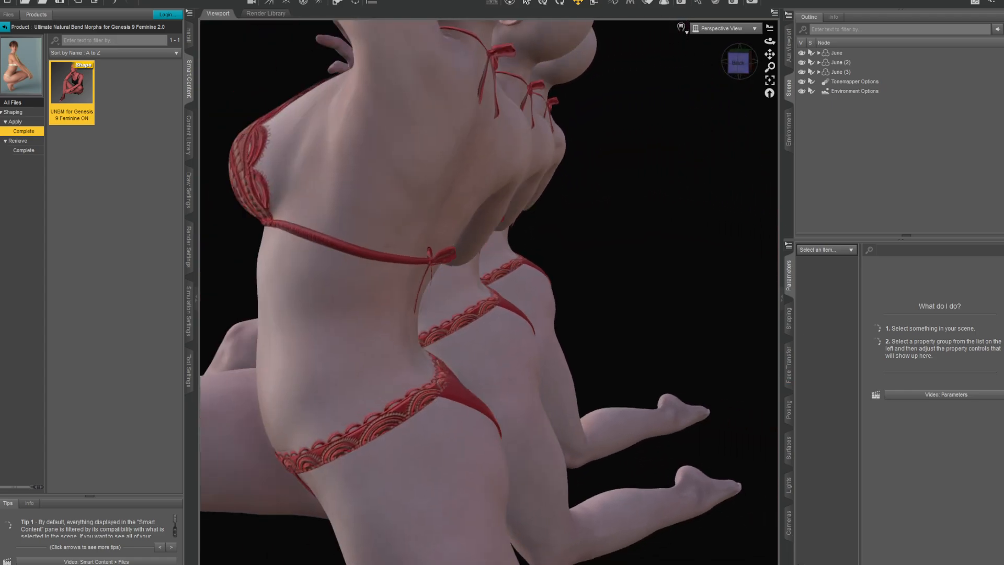
drag(770, 41, 833, 45)
scroll(511, 422, up, 2)
scroll(530, 418, down, 5)
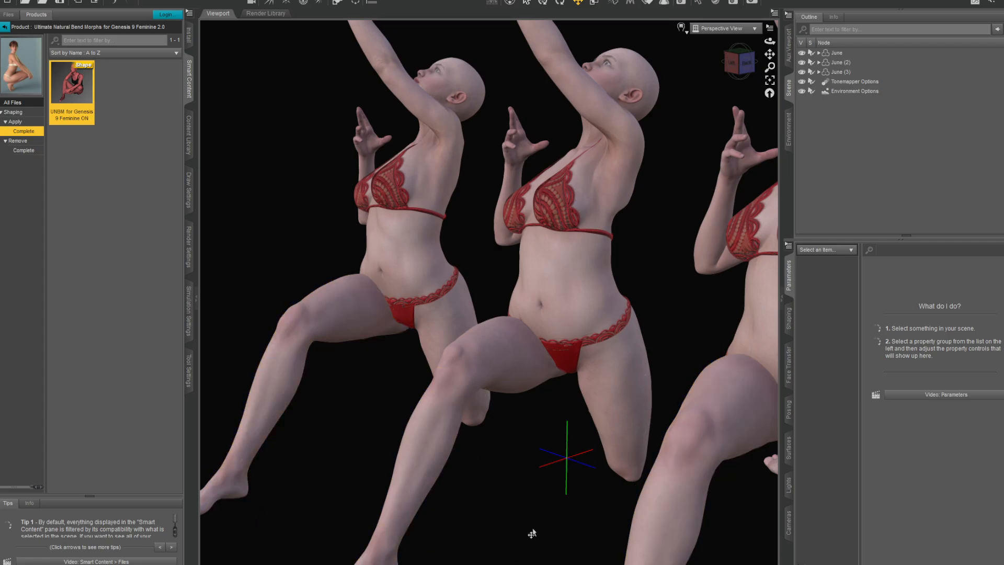
scroll(293, 397, down, 2)
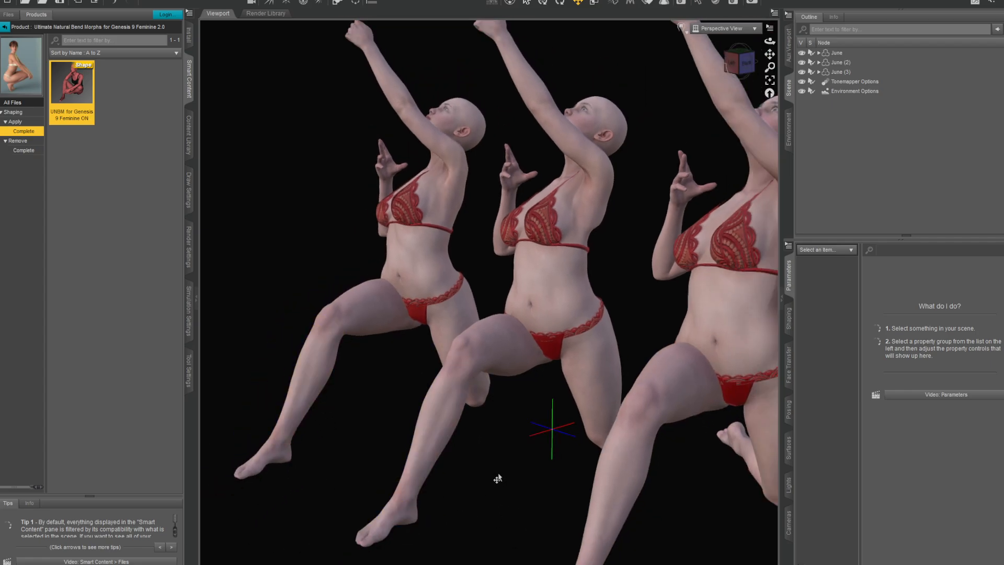
scroll(455, 473, up, 2)
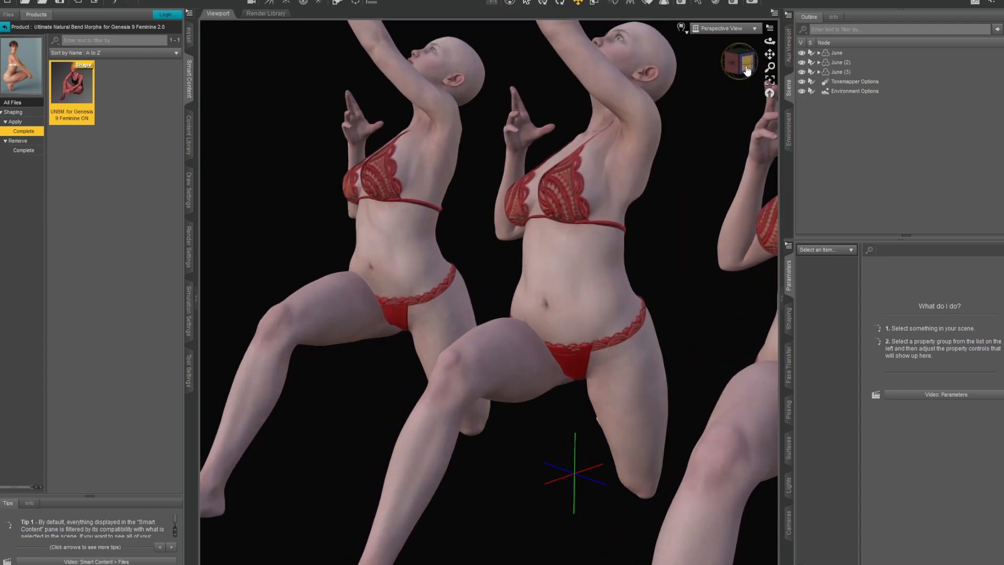
mouse_move(747, 71)
mouse_down()
mouse_move(773, 71)
mouse_move(707, 72)
mouse_move(747, 71)
mouse_up()
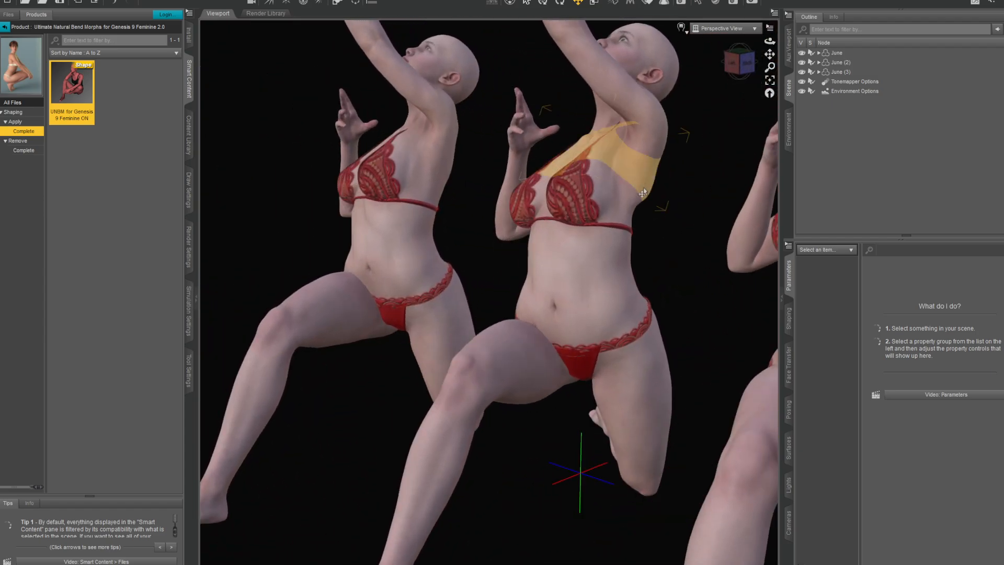
click(740, 62)
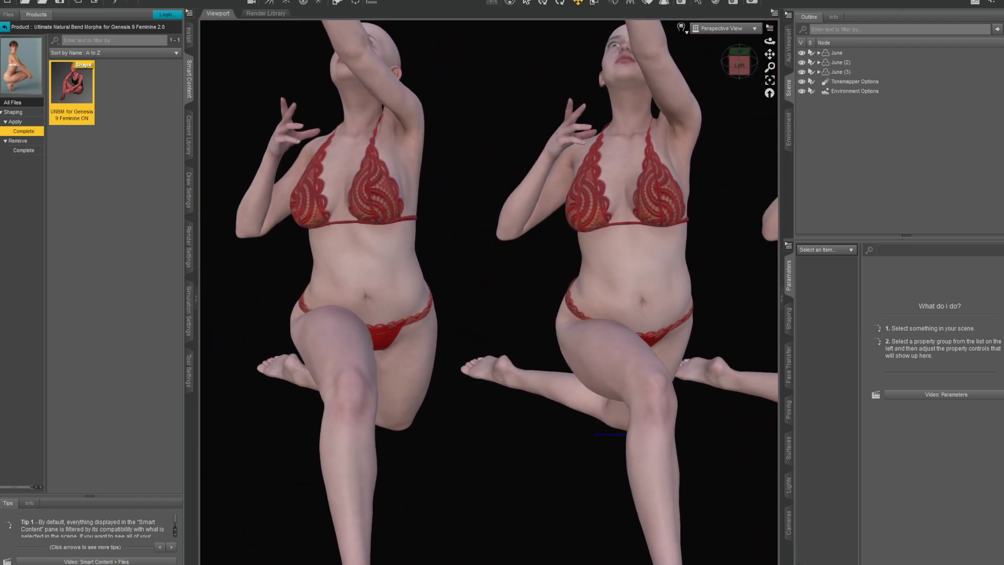
drag(740, 63, 769, 116)
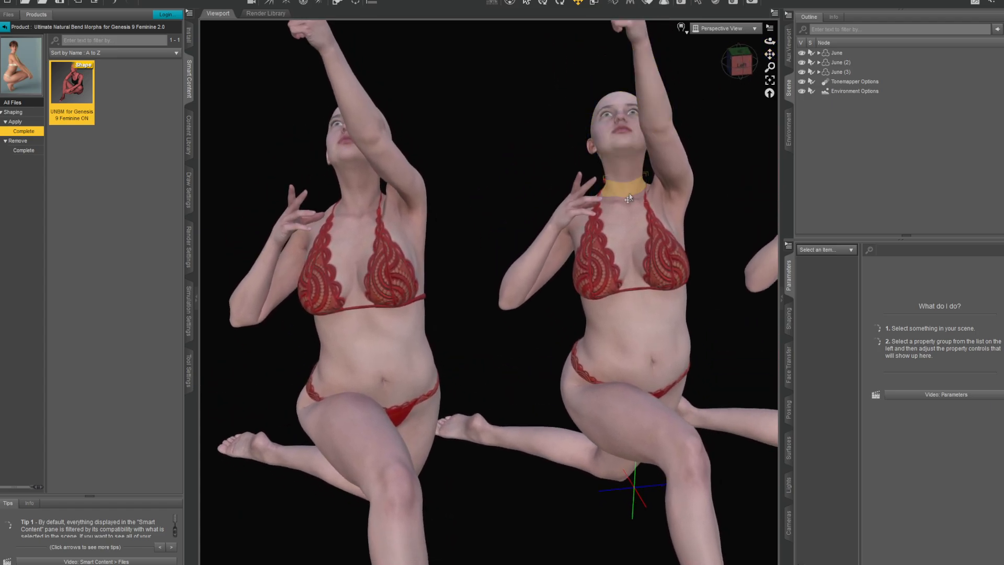
- Twist the heads of June (2) and June (3) sideways to about -22
click(619, 144)
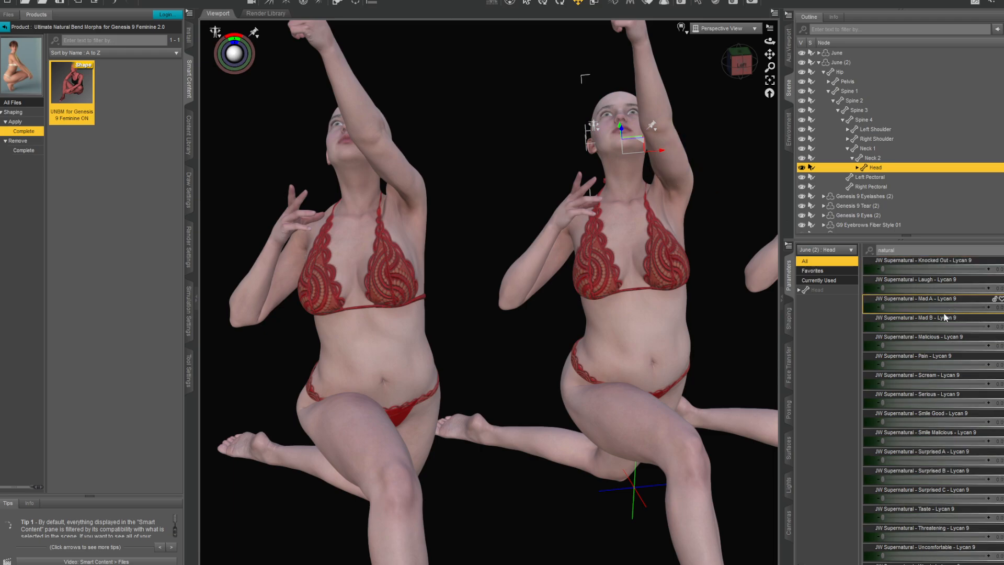
click(1003, 250)
scroll(955, 382, up, 3)
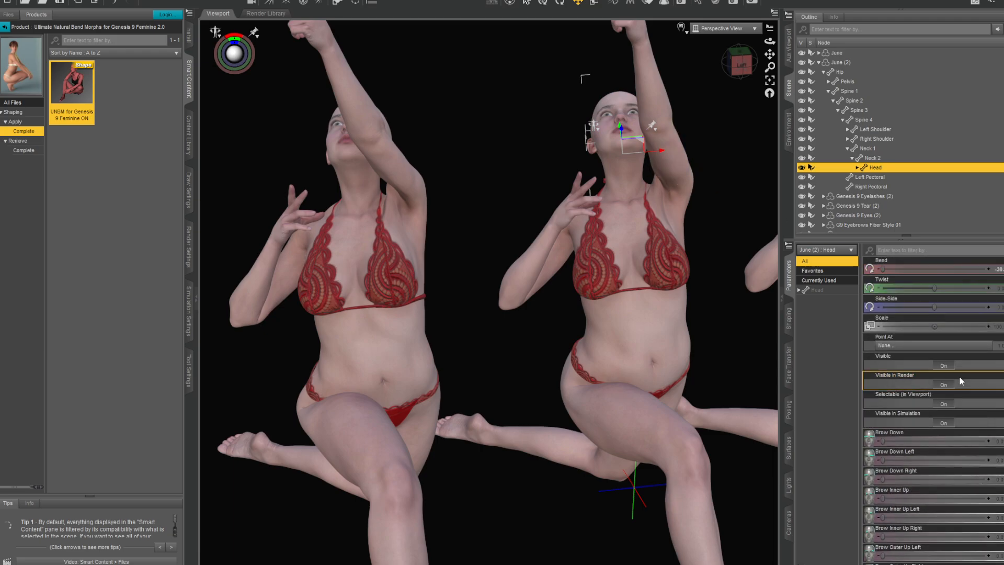
drag(934, 288, 850, 279)
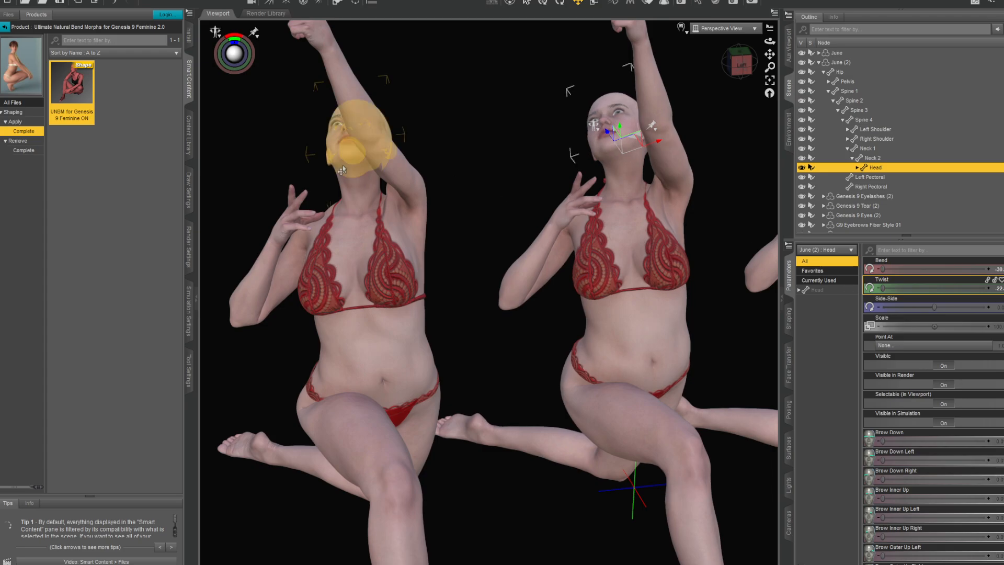
click(343, 166)
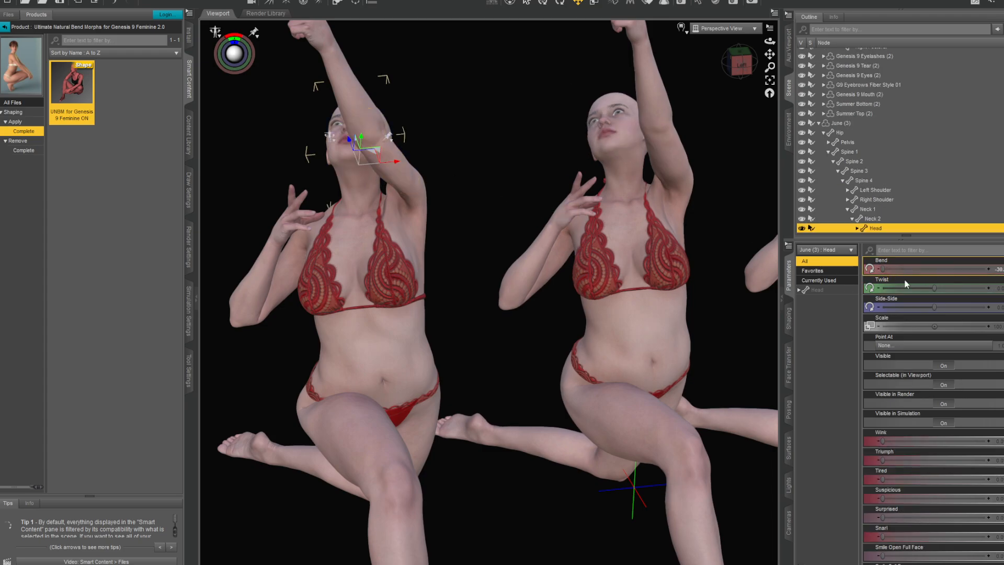
drag(934, 288, 801, 260)
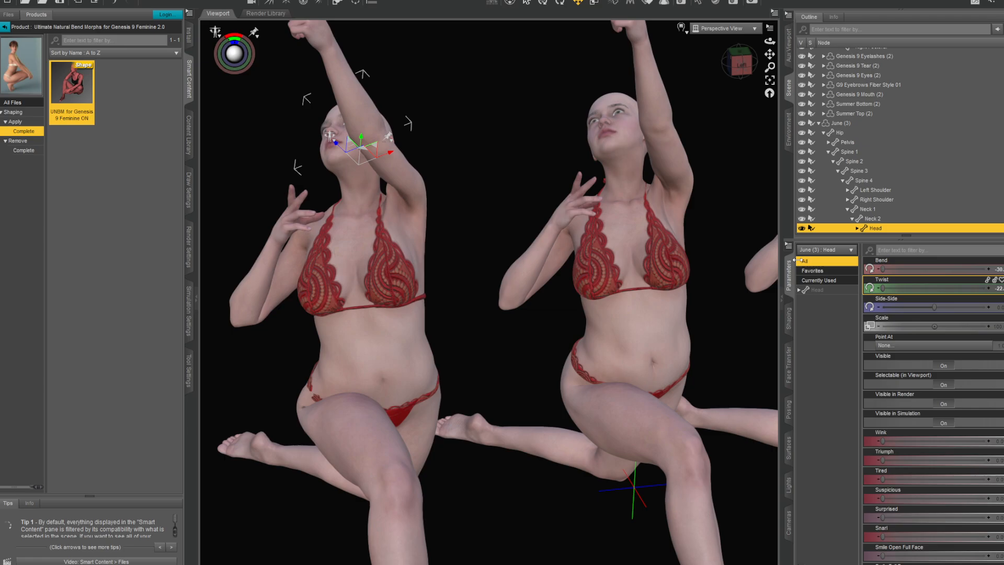
- Twist the Neck 2 bones of June (3) and June (2) in the negative direction to their lower limits
click(357, 193)
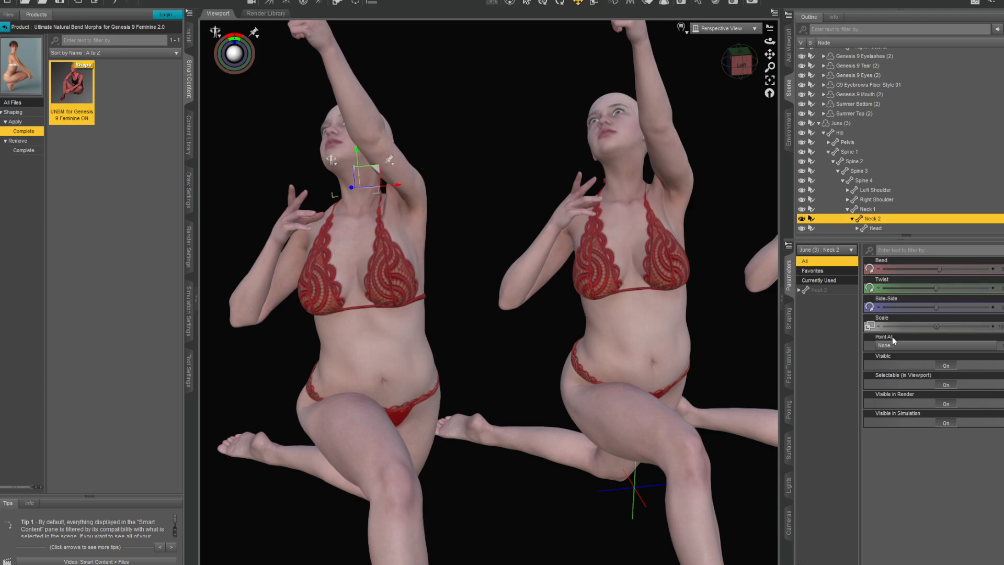
scroll(500, 249, down, 1)
scroll(500, 249, up, 2)
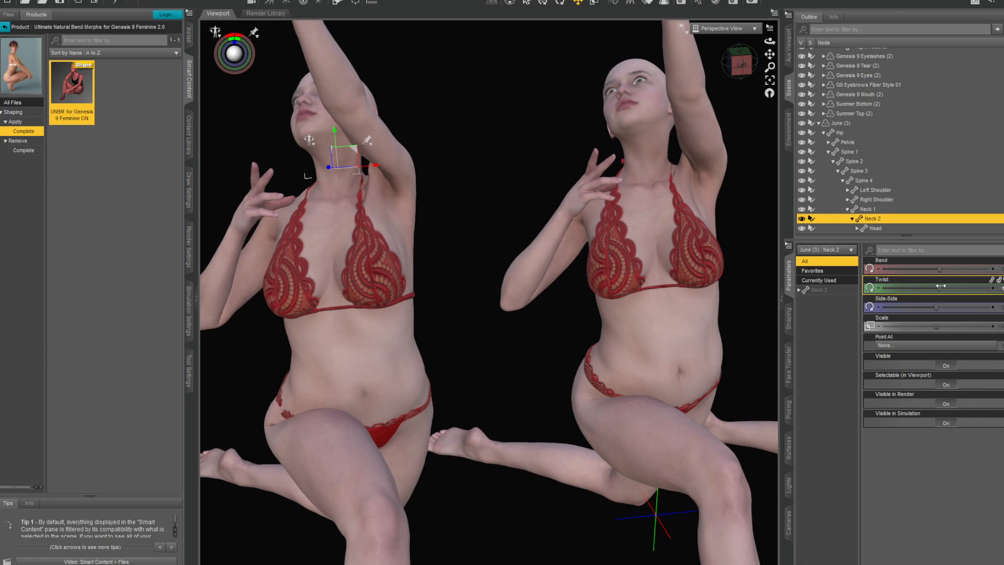
drag(941, 286, 852, 285)
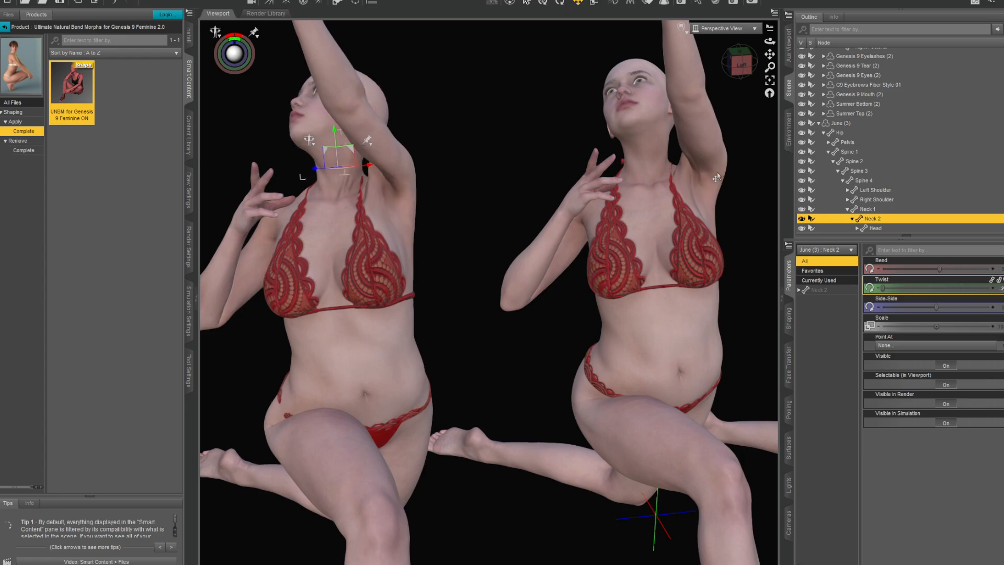
click(645, 154)
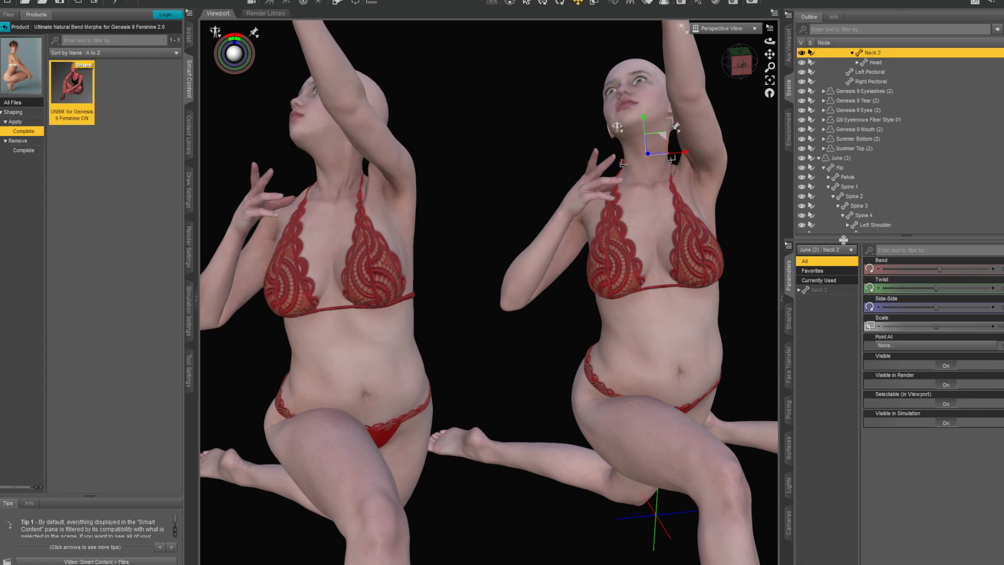
drag(939, 291, 883, 289)
click(512, 373)
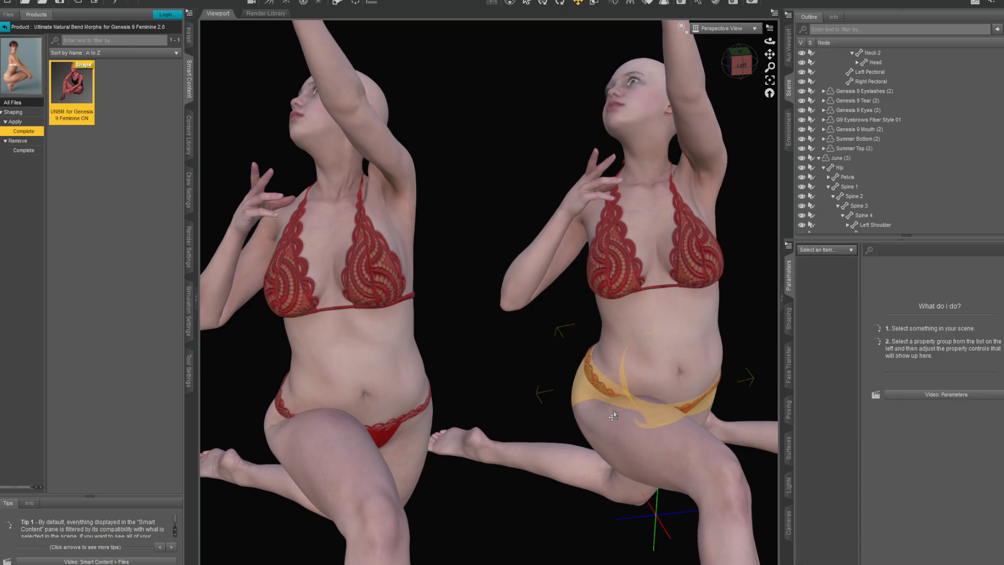
- Tilt the heads of June (2) and June (3) with a Side-Side value of about -20
click(648, 119)
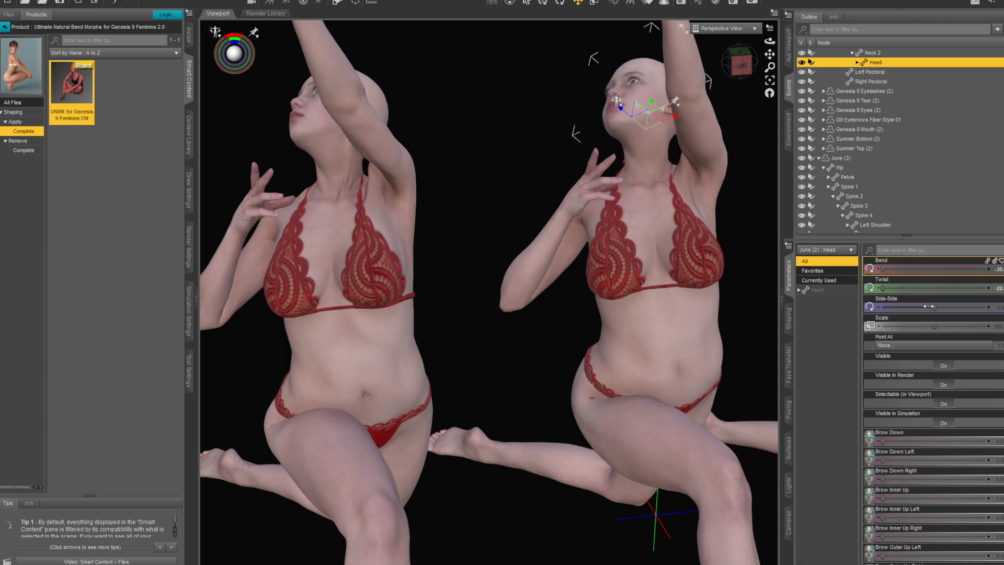
drag(928, 307, 881, 302)
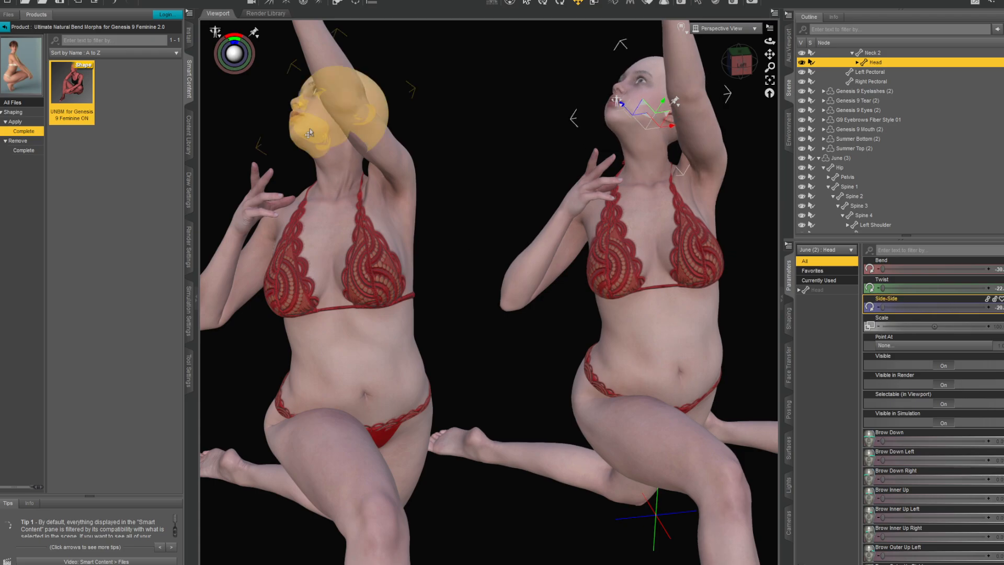
click(321, 107)
drag(936, 309, 847, 302)
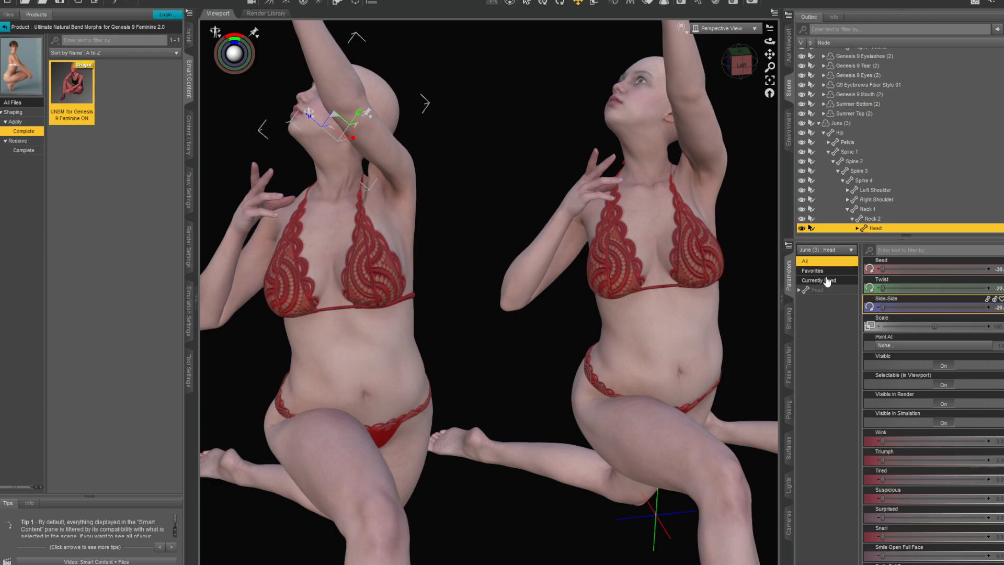
- Examine the turned necks and shoulders of the kneeling figures, framing June (3)'s head from several front and side angles
scroll(654, 261, up, 2)
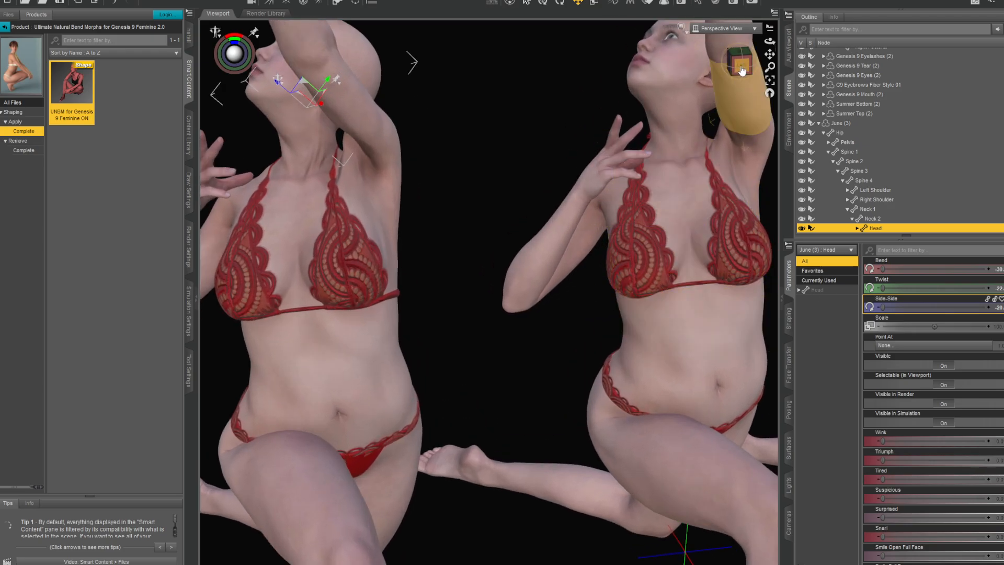
click(742, 70)
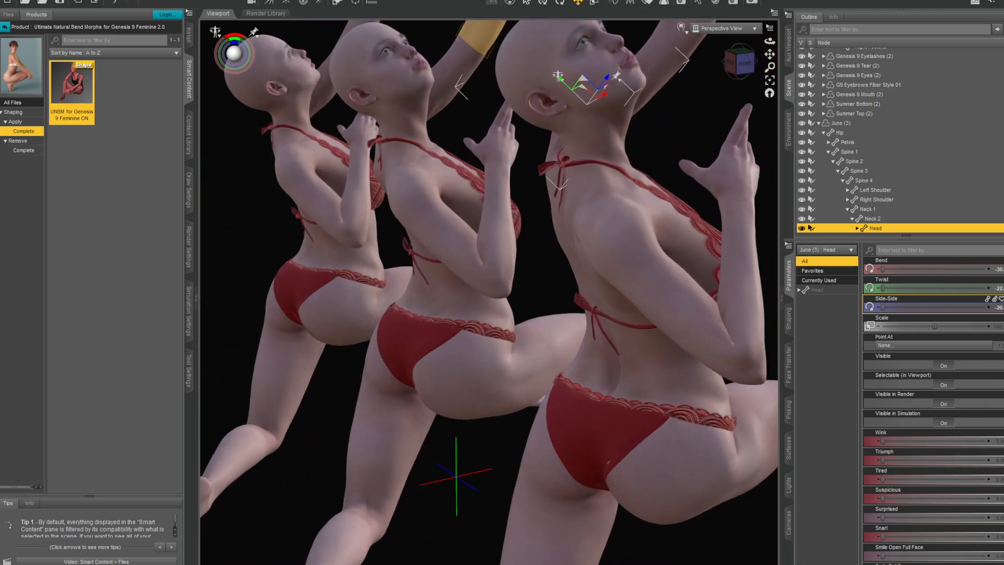
mouse_move(741, 68)
mouse_down()
mouse_move(651, 66)
mouse_move(758, 66)
mouse_up()
scroll(500, 151, up, 3)
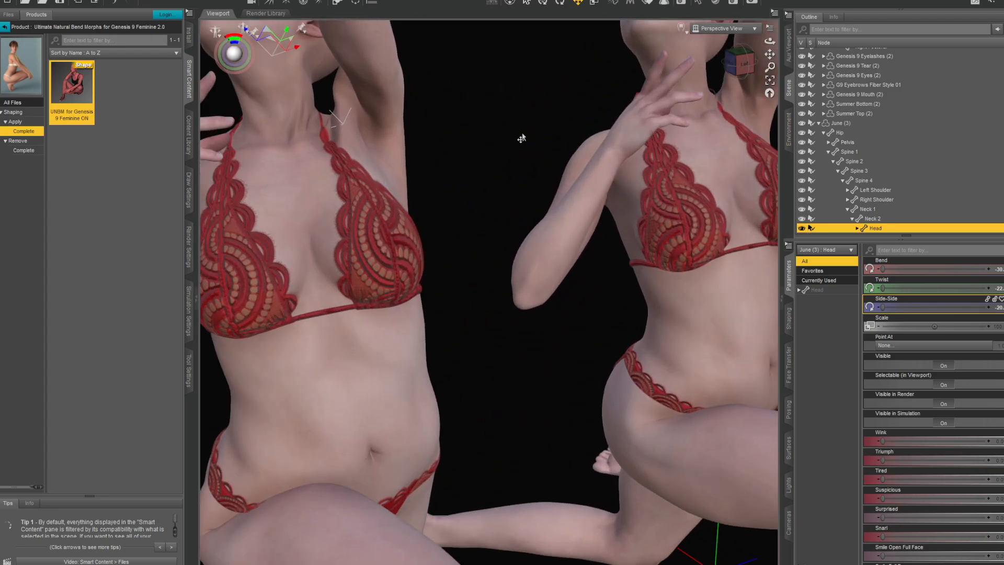
click(770, 80)
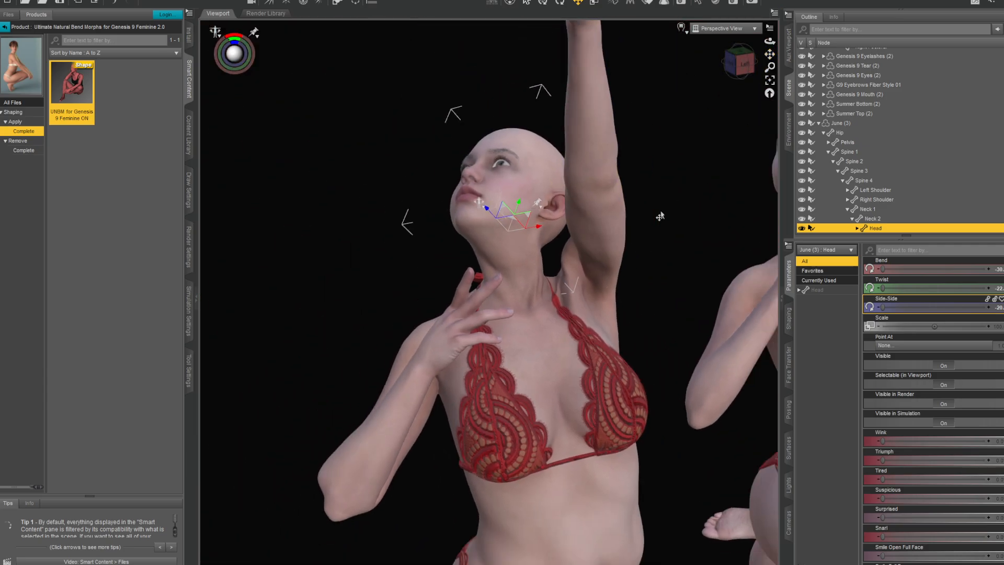
scroll(660, 216, up, 2)
drag(743, 59, 734, 57)
scroll(725, 184, down, 3)
- Swing June (3)'s raised left arm outward by increasing the left shoulder's Twist and Front-Back values
click(561, 272)
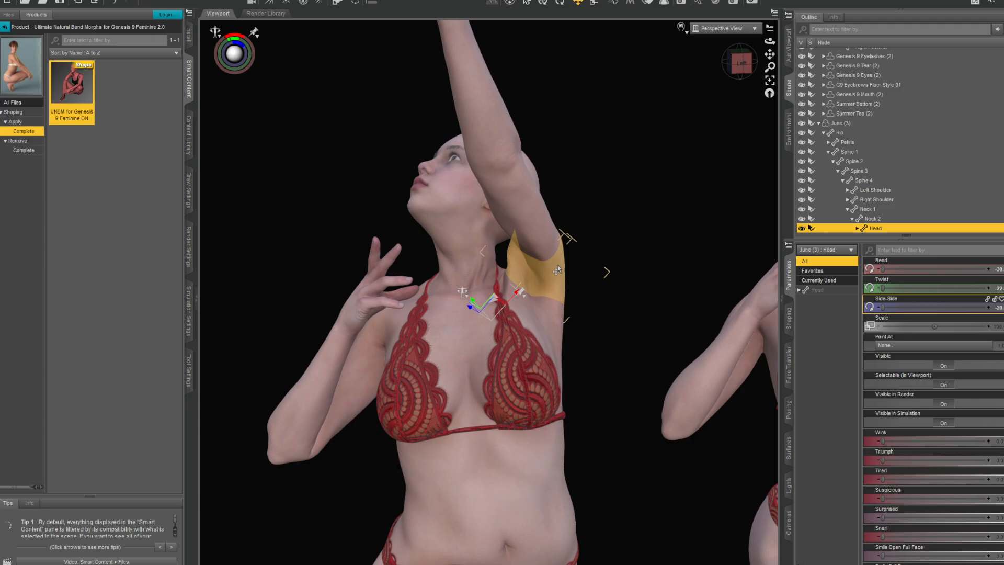
drag(886, 277, 991, 277)
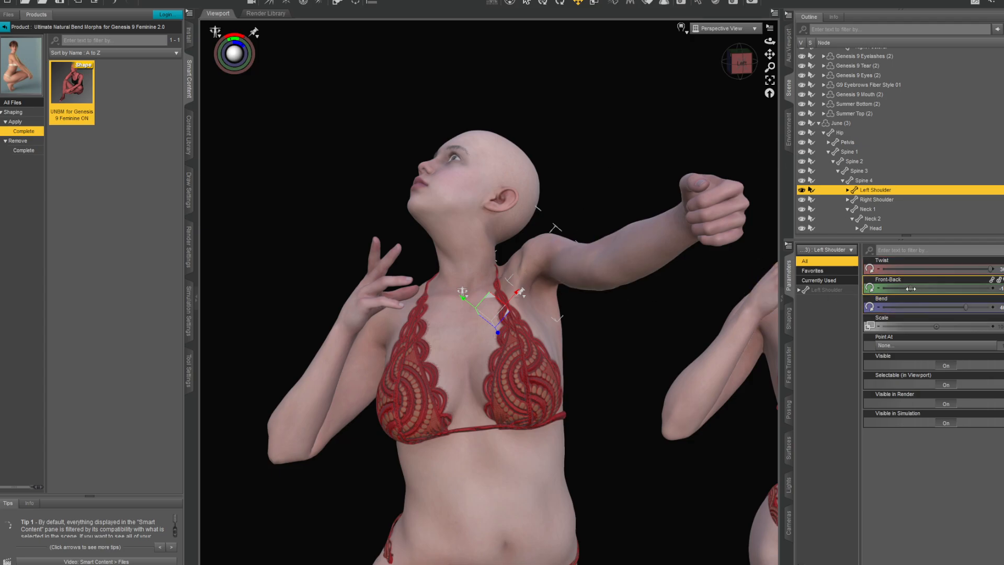
drag(911, 289, 957, 289)
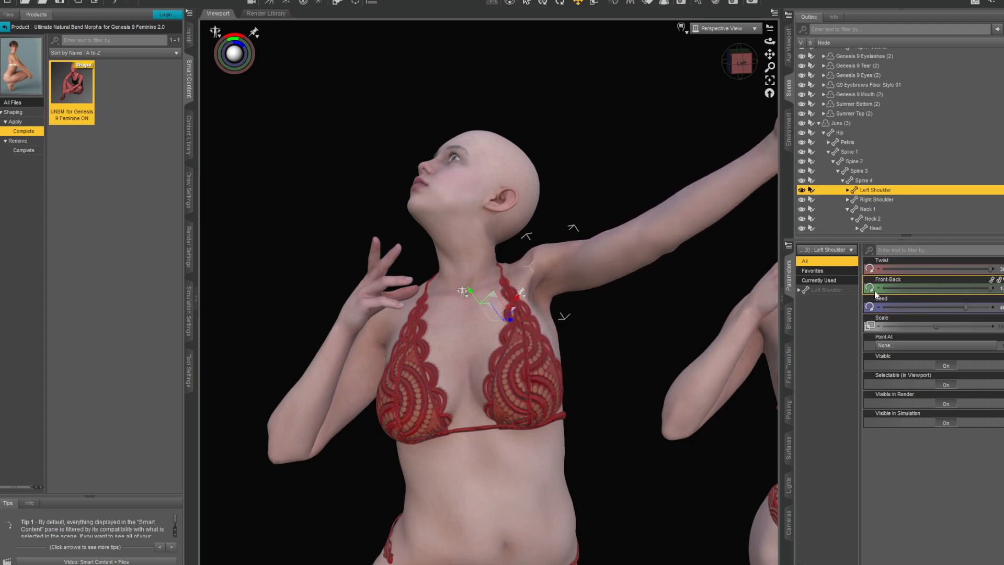
- Swing June (2)'s raised left arm outward by adjusting its left shoulder's Bend and Front-Back values
scroll(690, 285, down, 3)
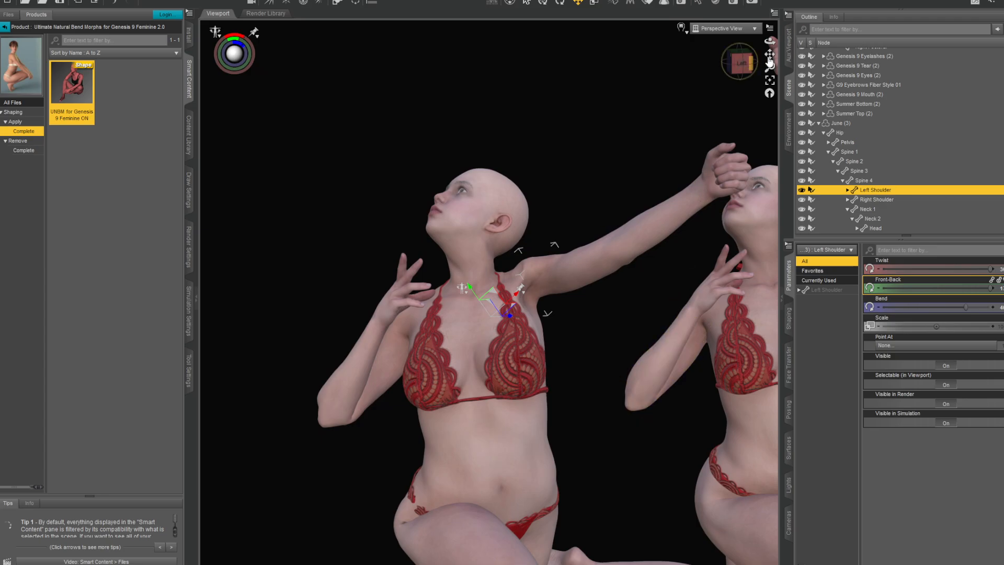
drag(770, 54, 617, 57)
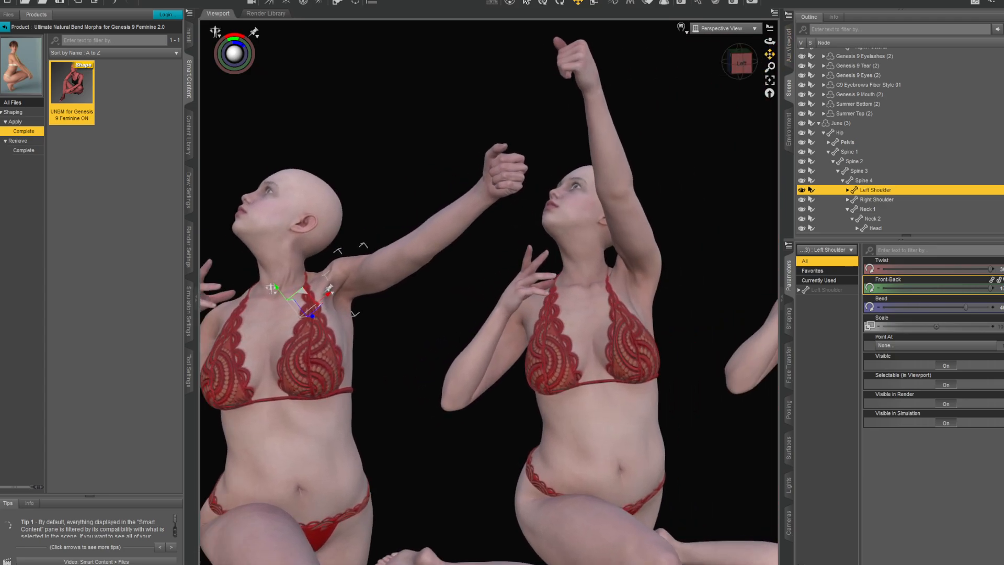
click(651, 282)
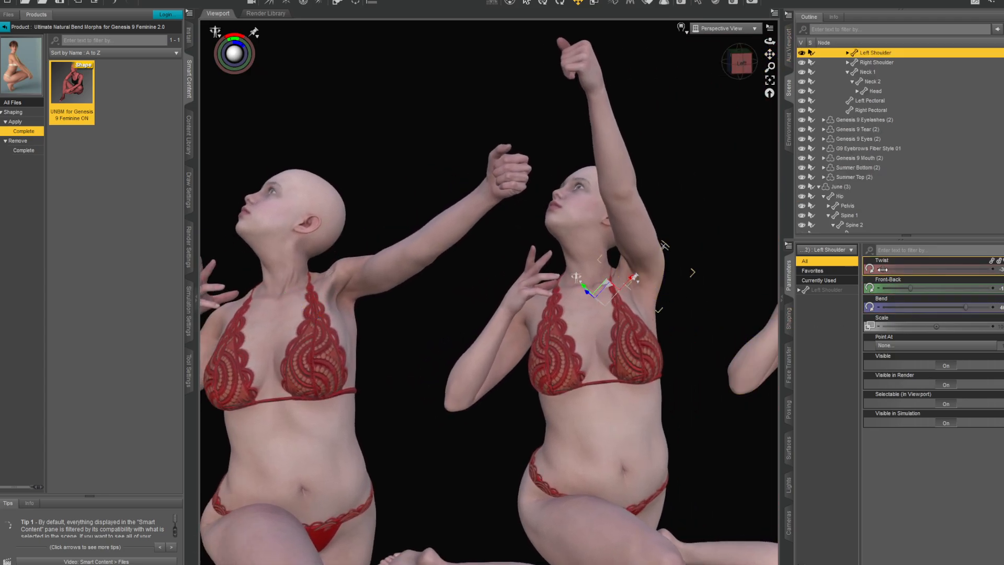
drag(911, 288, 859, 297)
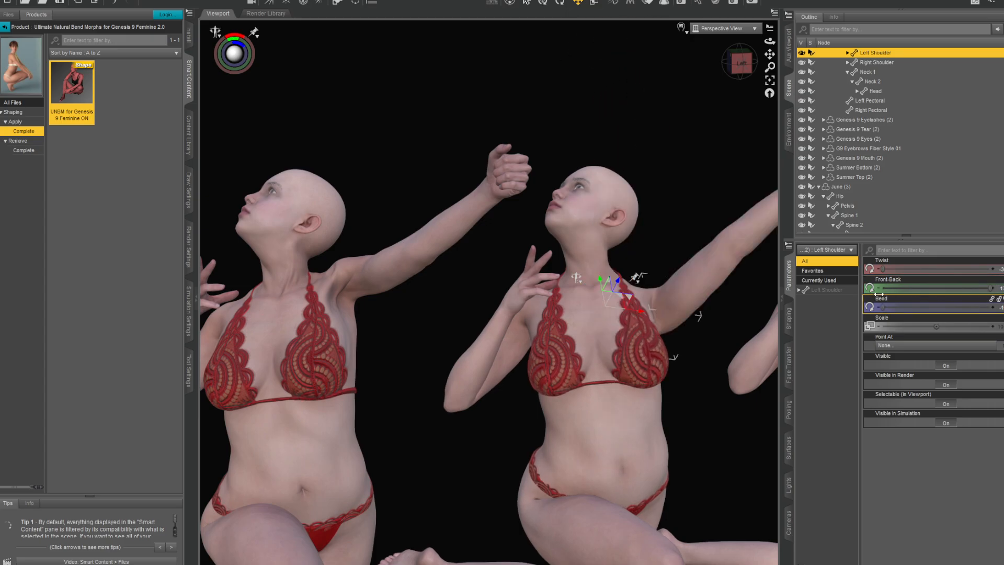
mouse_move(972, 287)
mouse_down()
mouse_move(942, 284)
mouse_move(967, 285)
mouse_up()
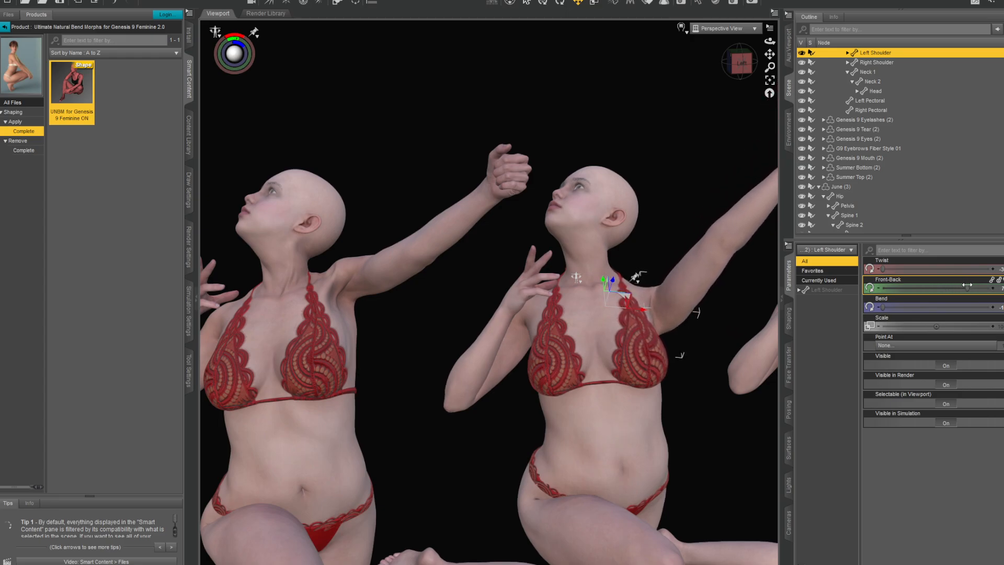
click(740, 65)
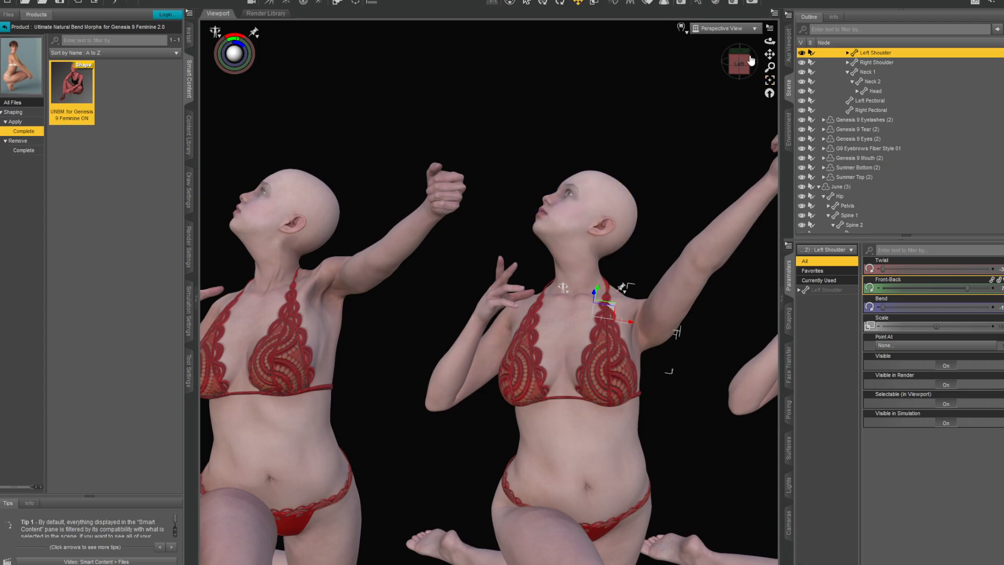
- Examine the raised left arms and shoulders of the three kneeling figures from several front and side angles
drag(750, 59, 726, 79)
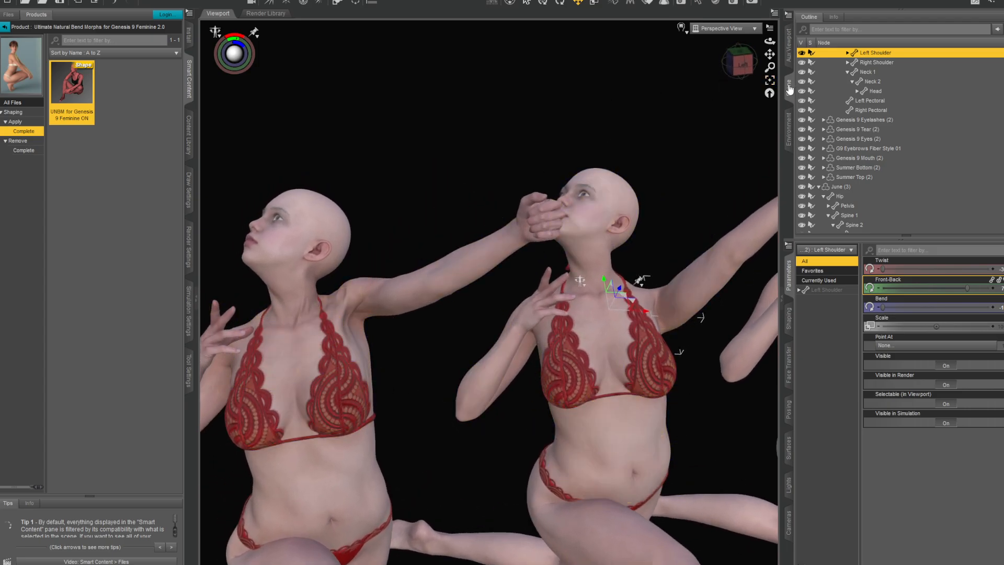
click(730, 67)
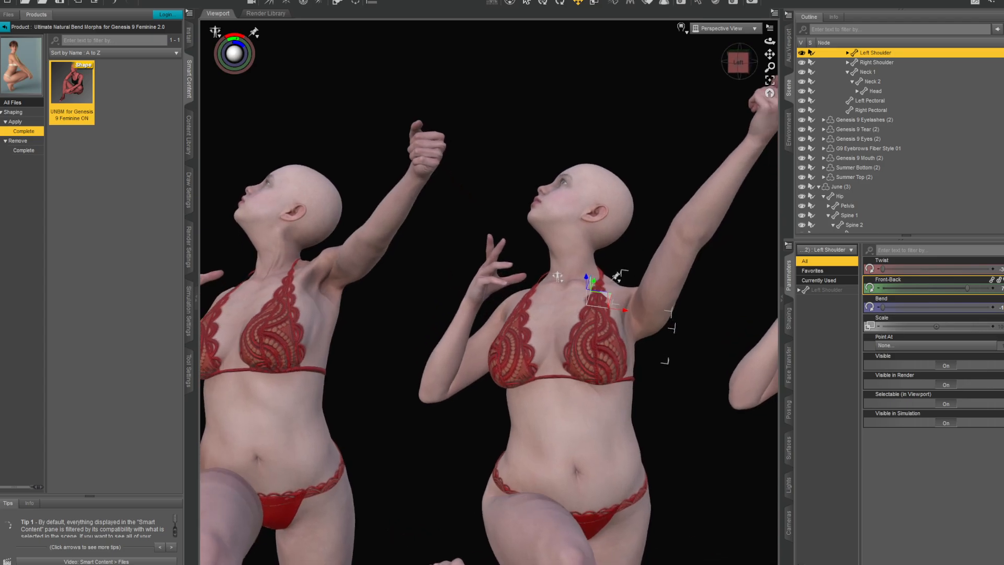
scroll(647, 344, down, 3)
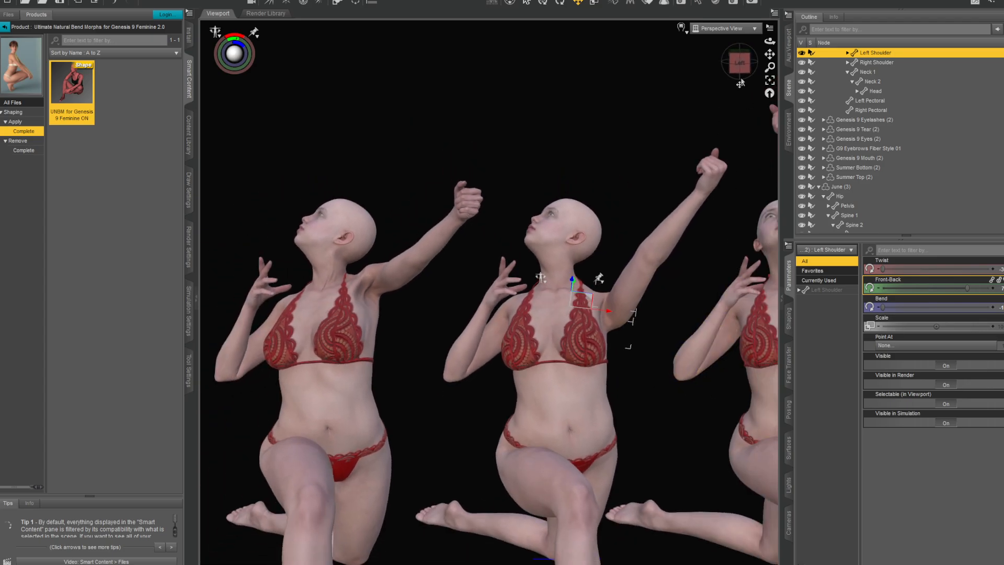
drag(739, 67, 731, 60)
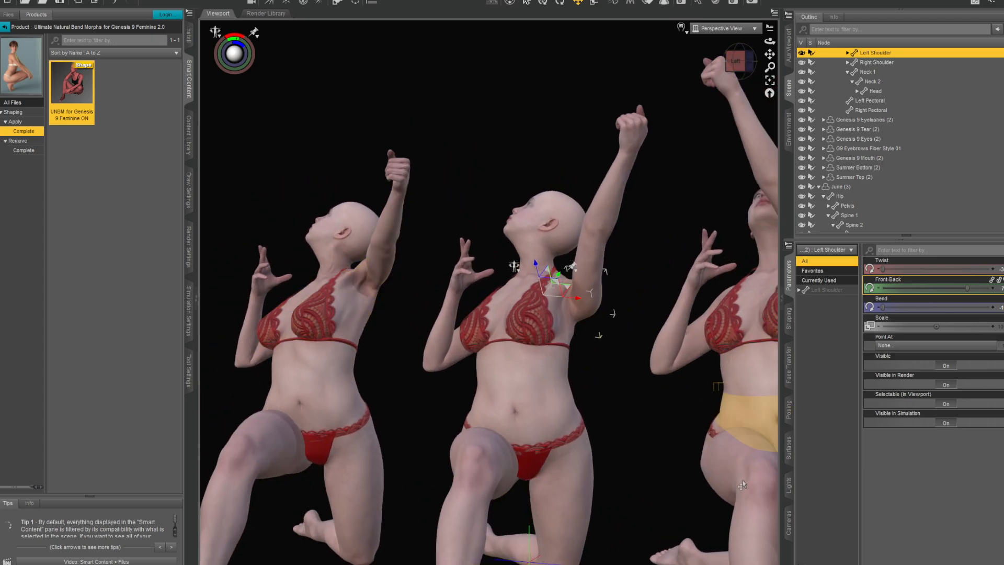
scroll(666, 449, down, 1)
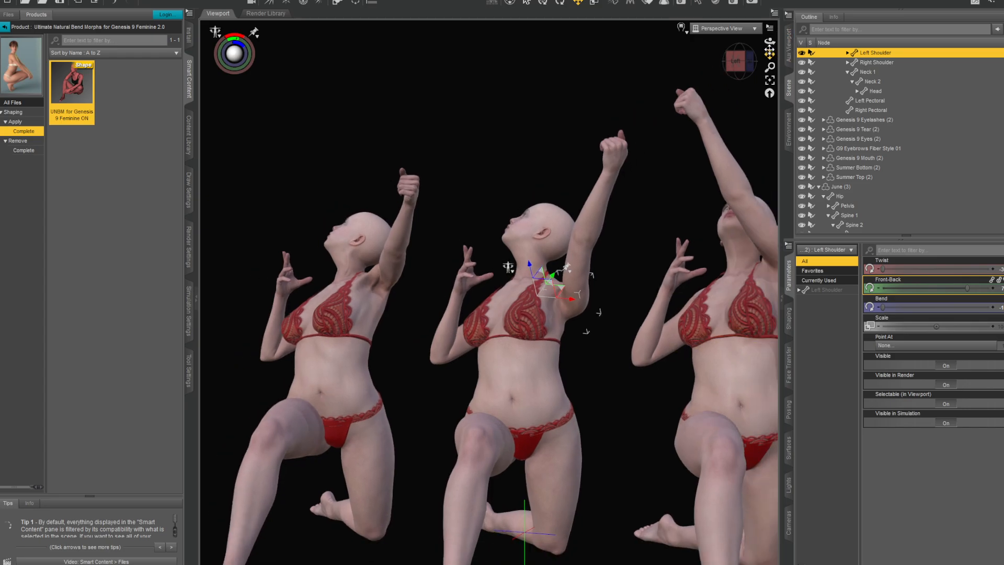
drag(740, 61, 640, 24)
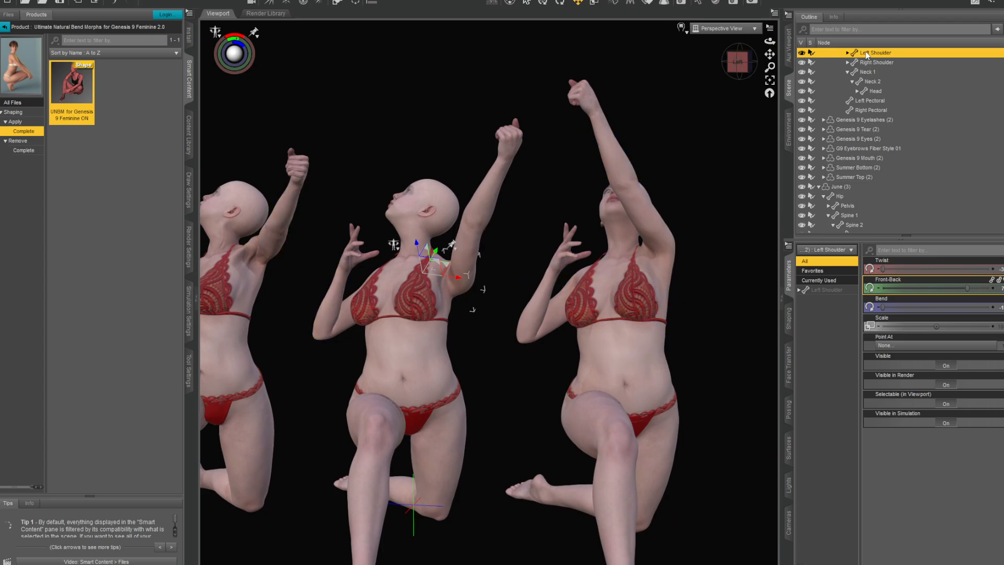
- Filter June's parameters by "natural", turn on Natural Movements Active All, and apply the UNBM for Genesis 9 Feminine ON preset
scroll(889, 104, up, 3)
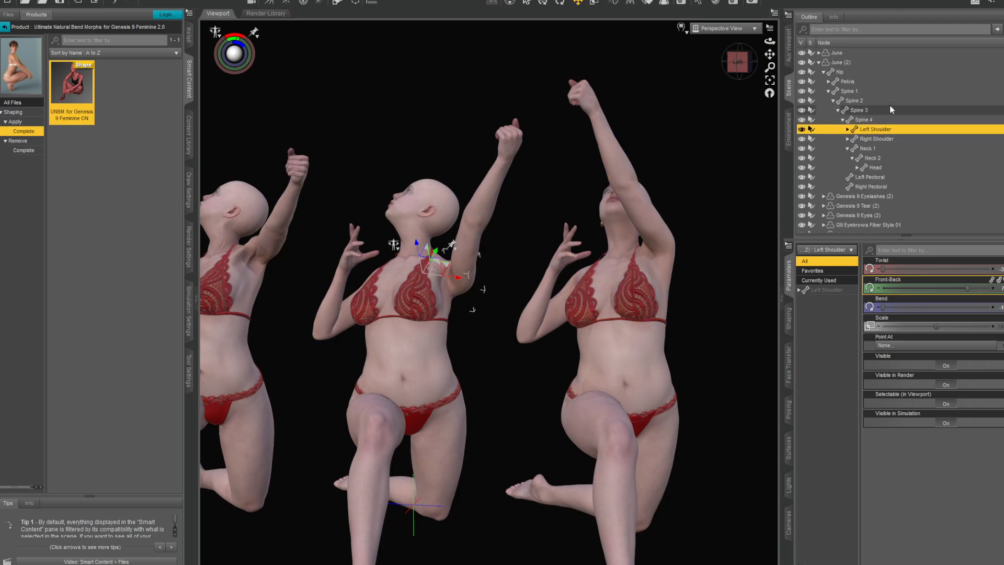
click(837, 52)
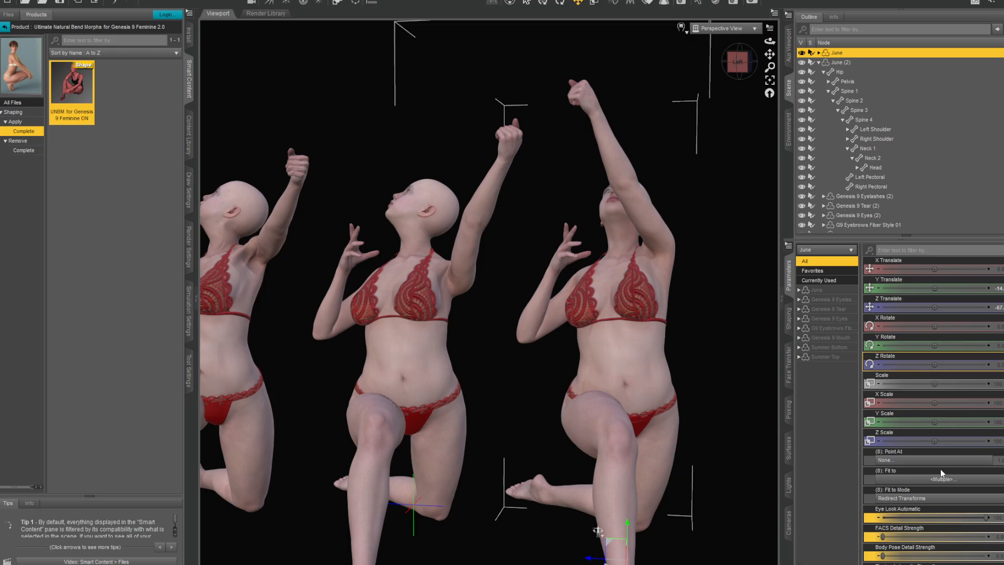
scroll(941, 474, down, 5)
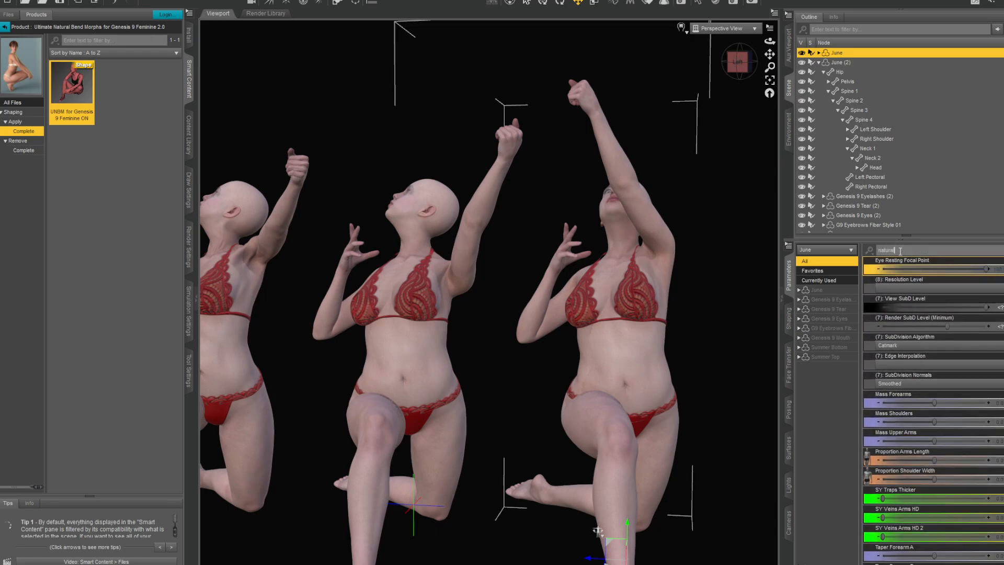
scroll(903, 472, down, 15)
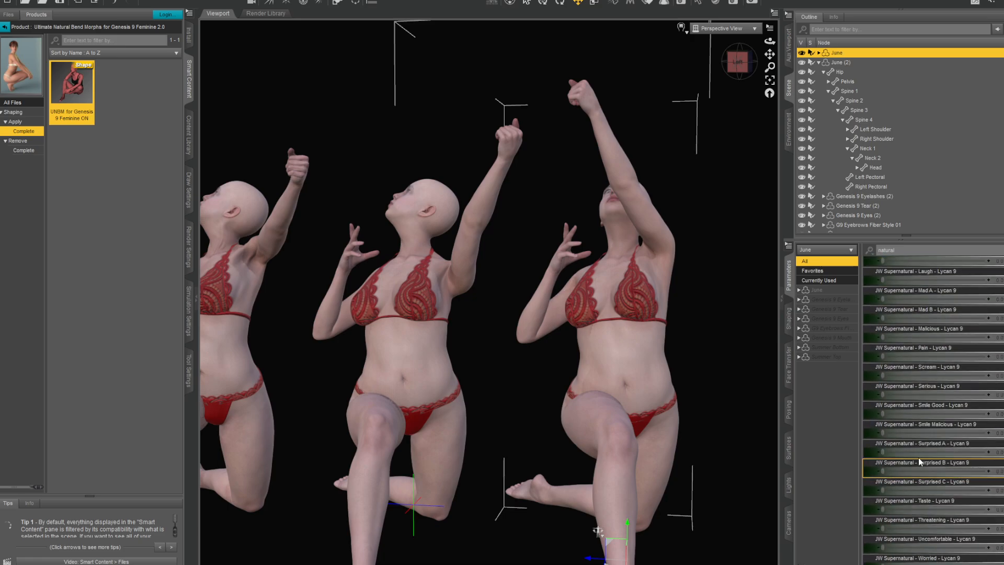
scroll(956, 414, up, 5)
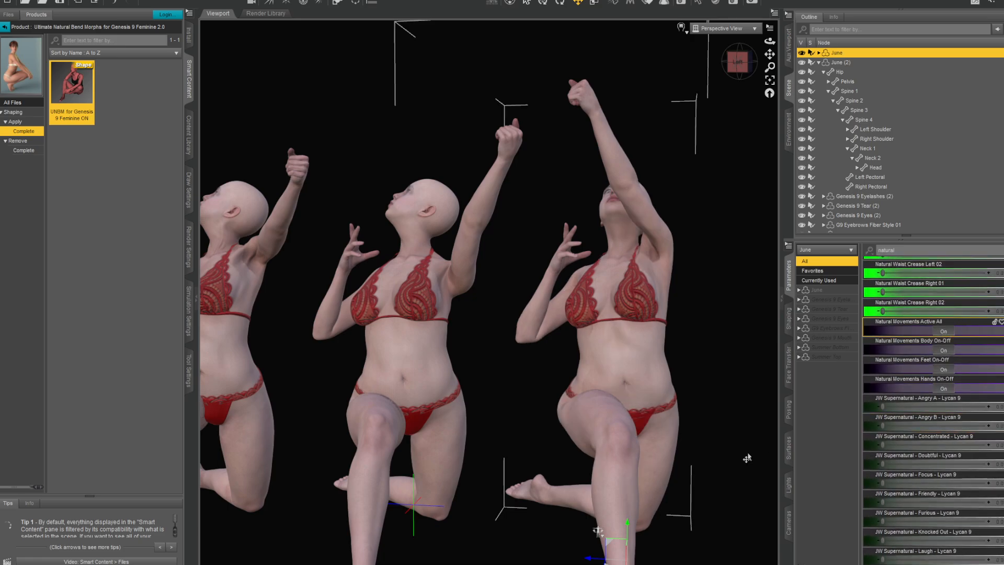
double_click(73, 98)
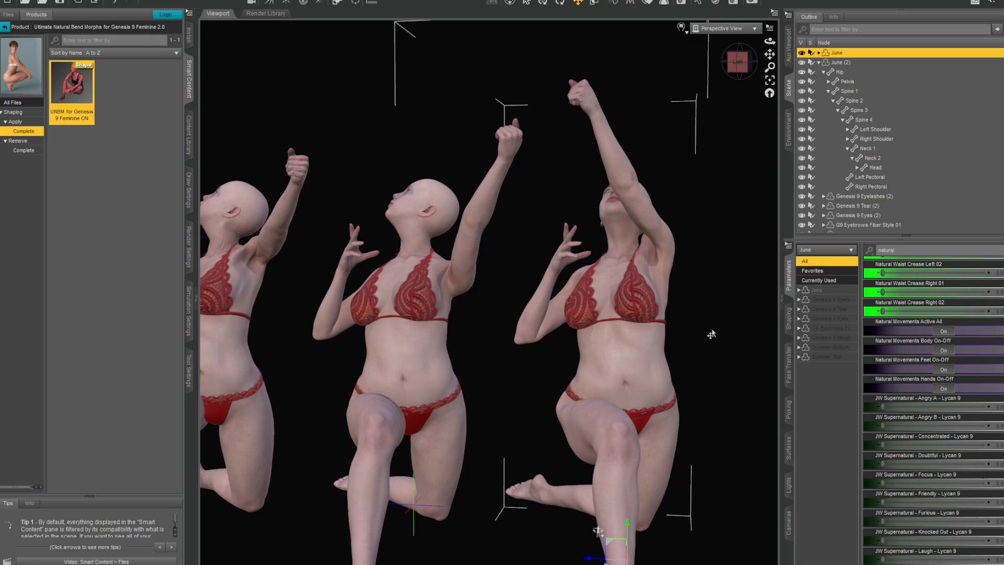
- Examine the shoulders, backs and hips of the kneeling figures from behind
scroll(713, 341, up, 2)
drag(769, 54, 803, 43)
drag(646, 524, 340, 497)
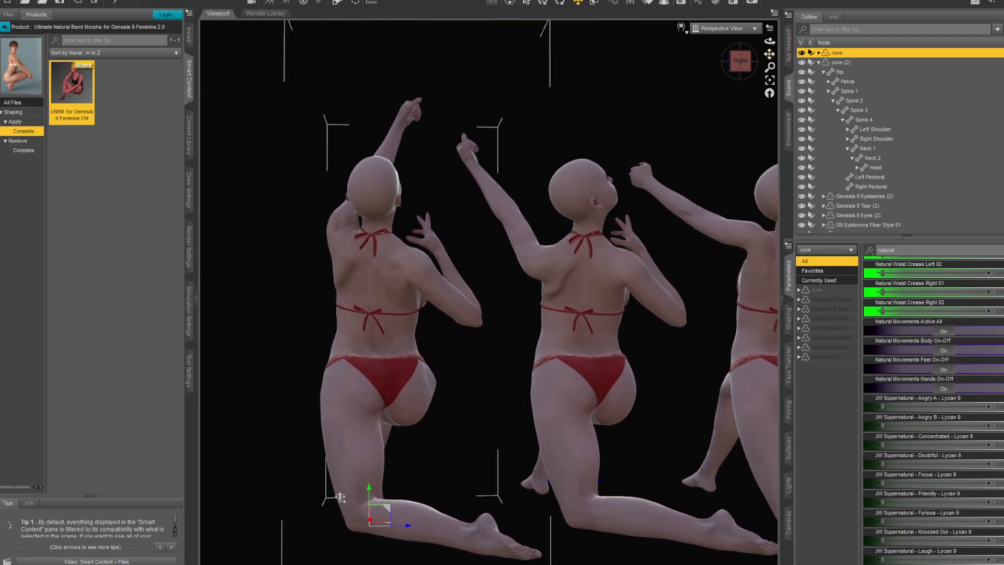
drag(770, 54, 636, 144)
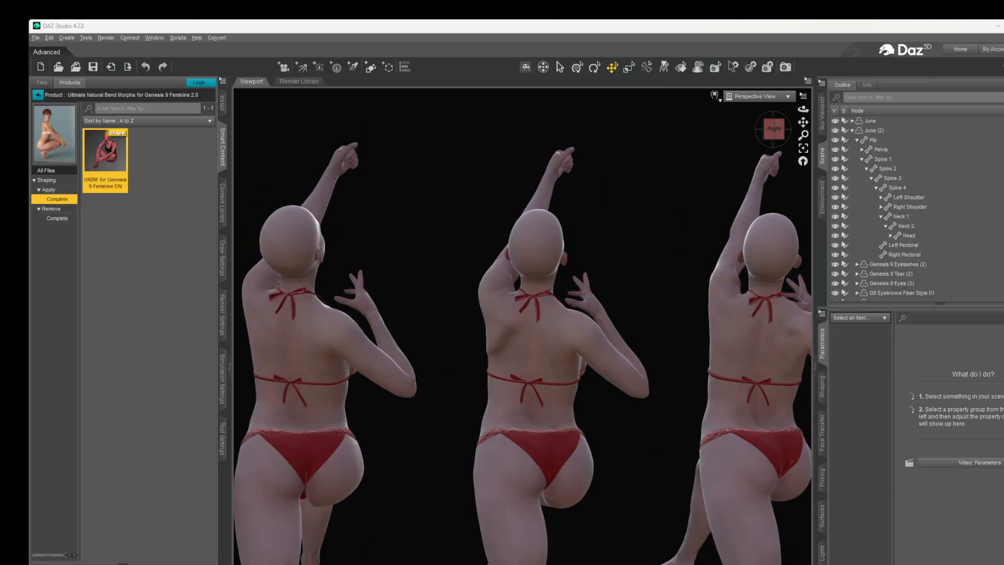
drag(804, 124, 835, 111)
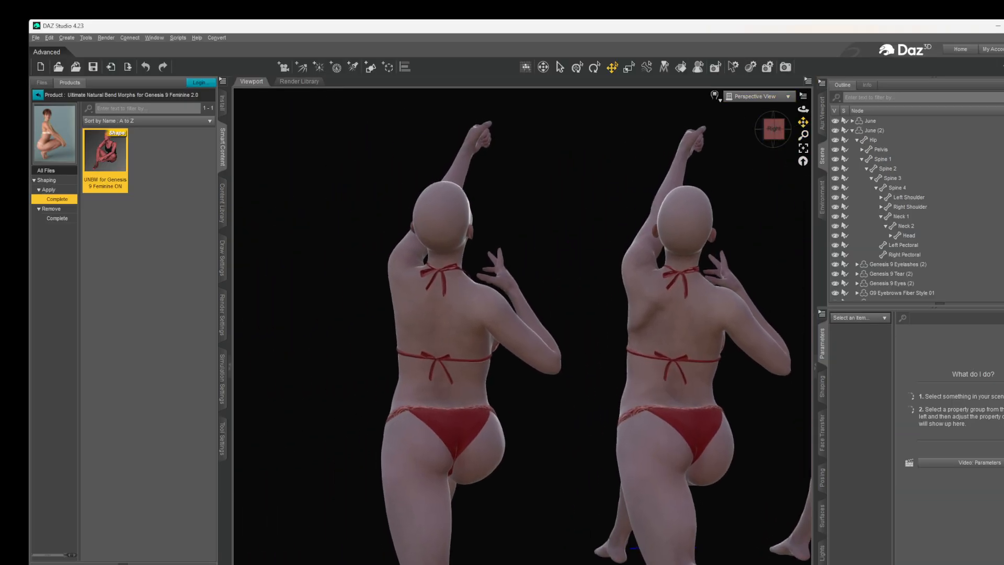
- Apply the UNBM for Genesis 9 Feminine ON preset to June and switch Natural Movements Active All on
click(869, 123)
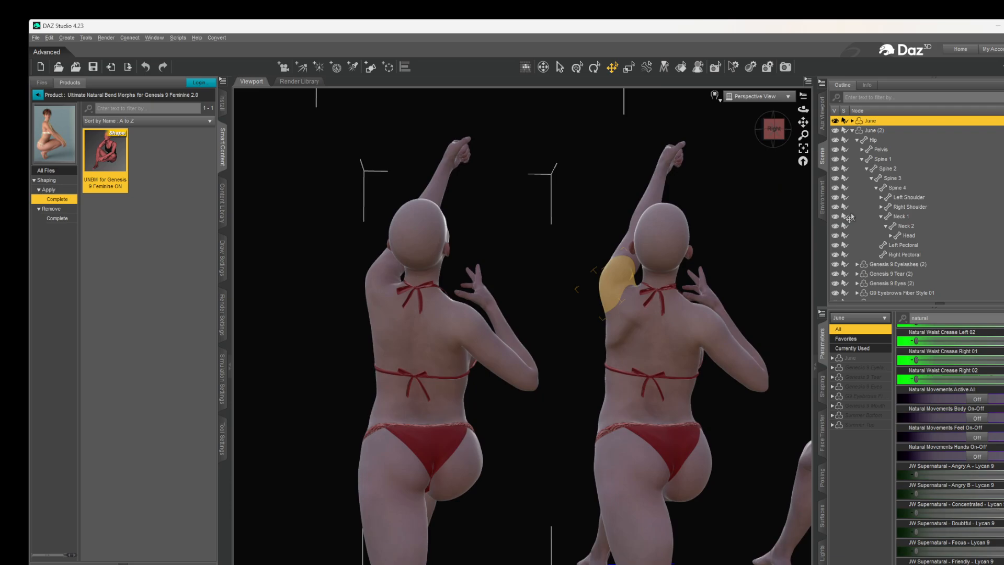
double_click(100, 165)
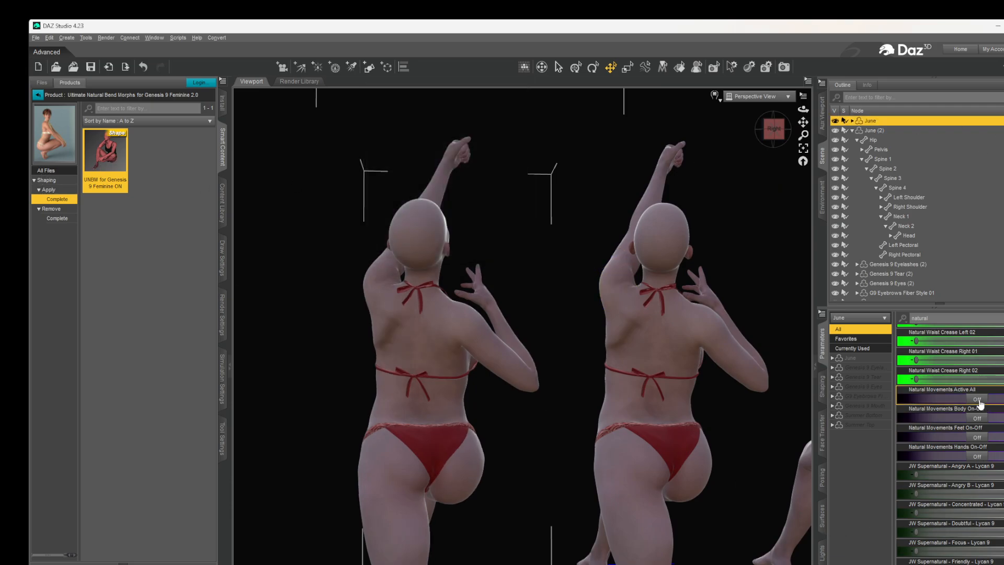
click(977, 400)
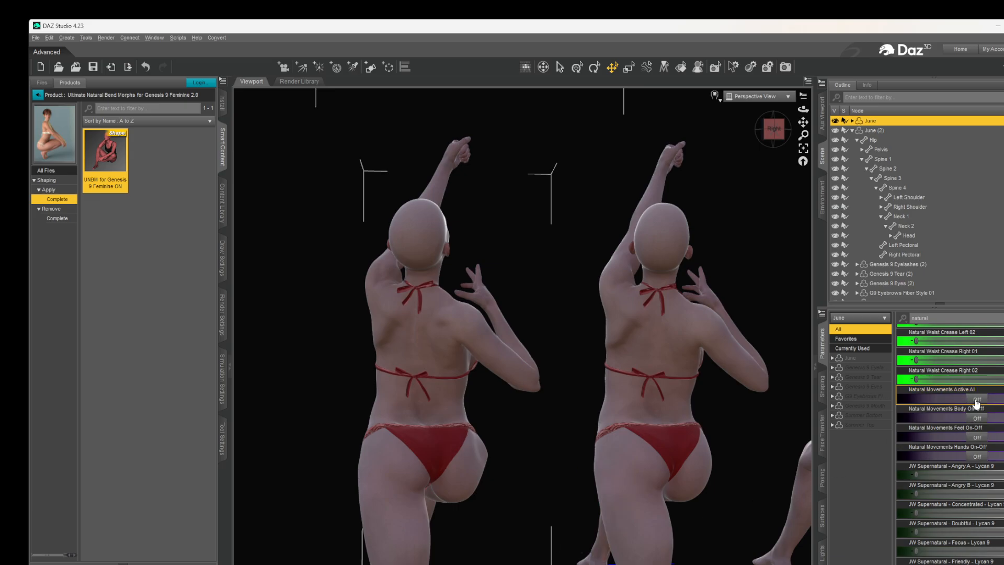
click(977, 400)
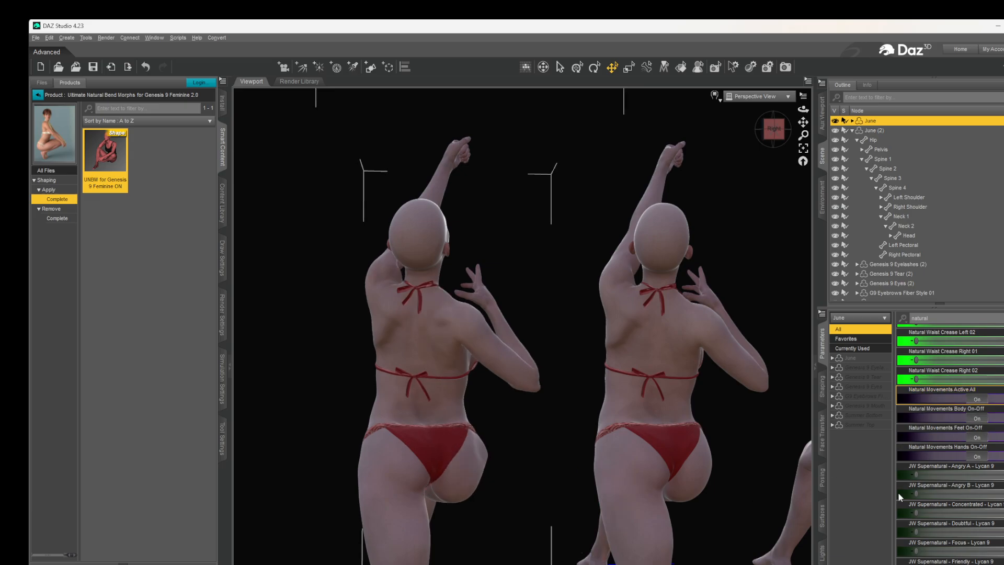
- Switch June's bend morphs off with the UNBM for Genesis 9 Feminine OFF preset and back on with the ON preset
click(52, 210)
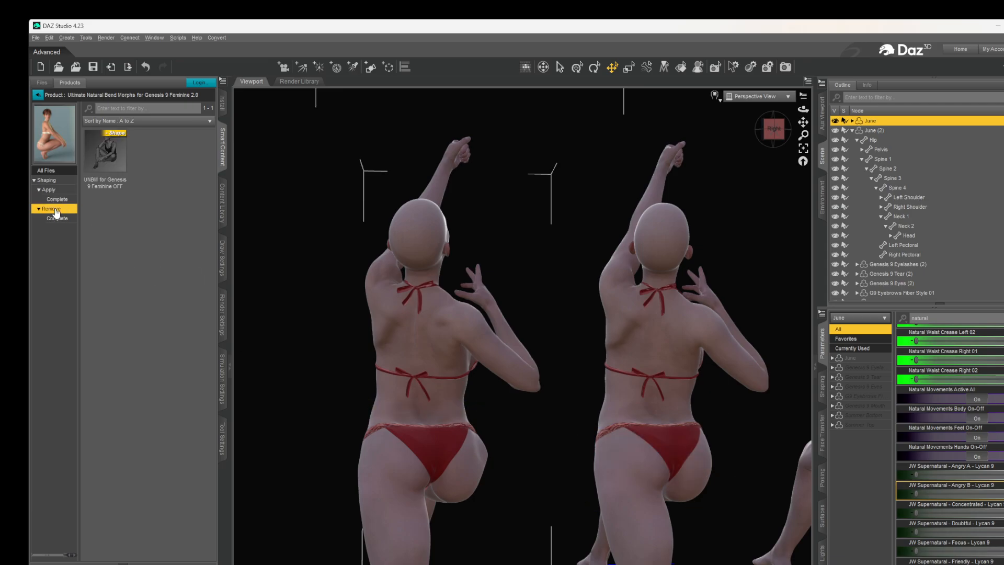
double_click(105, 157)
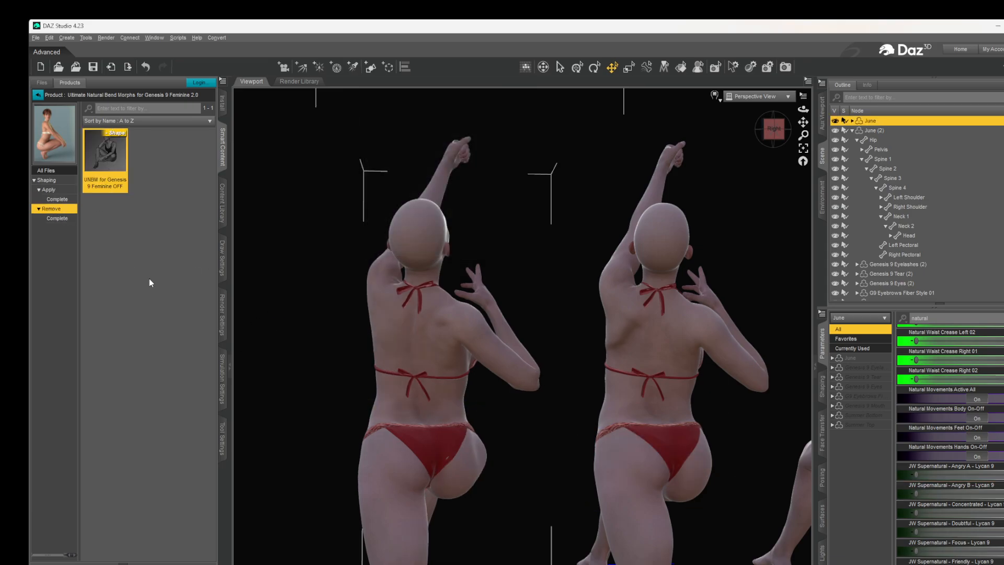
click(57, 199)
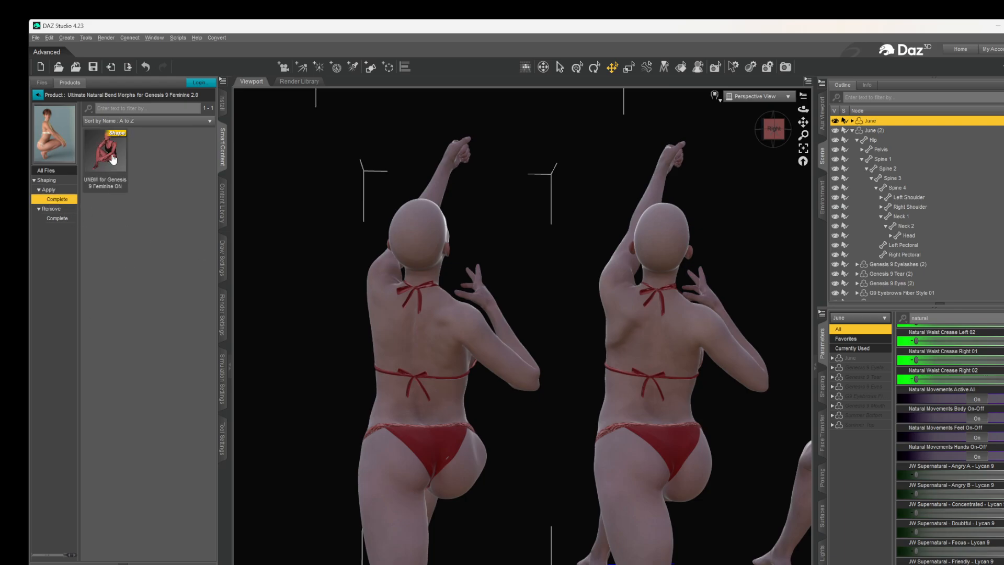
double_click(111, 158)
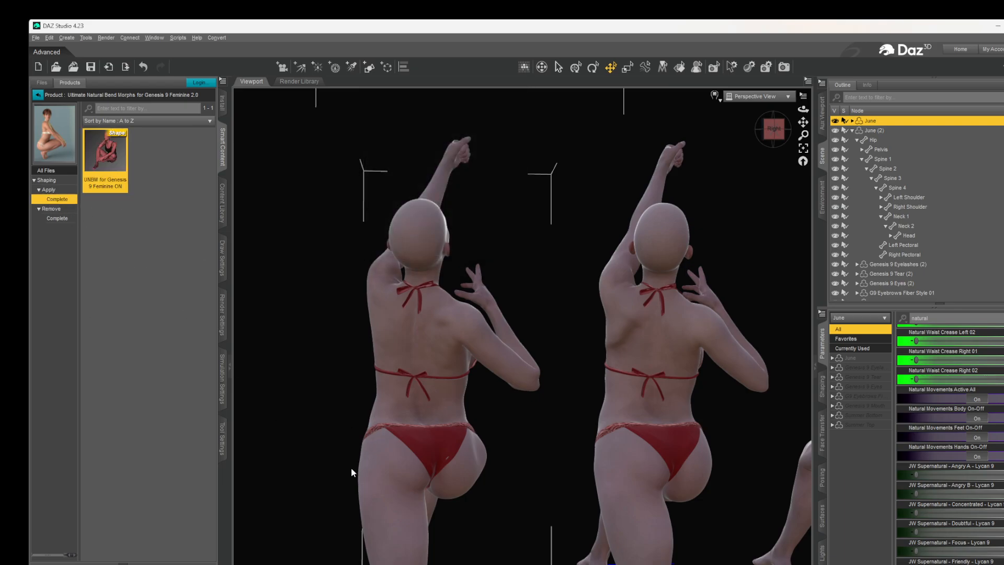
- Compare June's combined bend corrections with the other kneeling figures from the back, side and front
scroll(512, 468, up, 1)
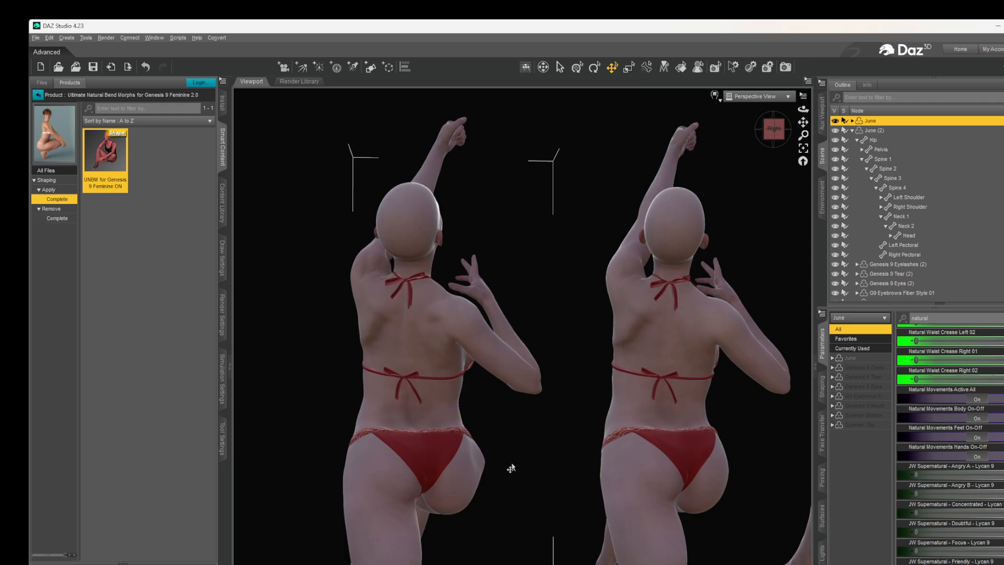
scroll(511, 468, up, 1)
drag(773, 137, 696, 138)
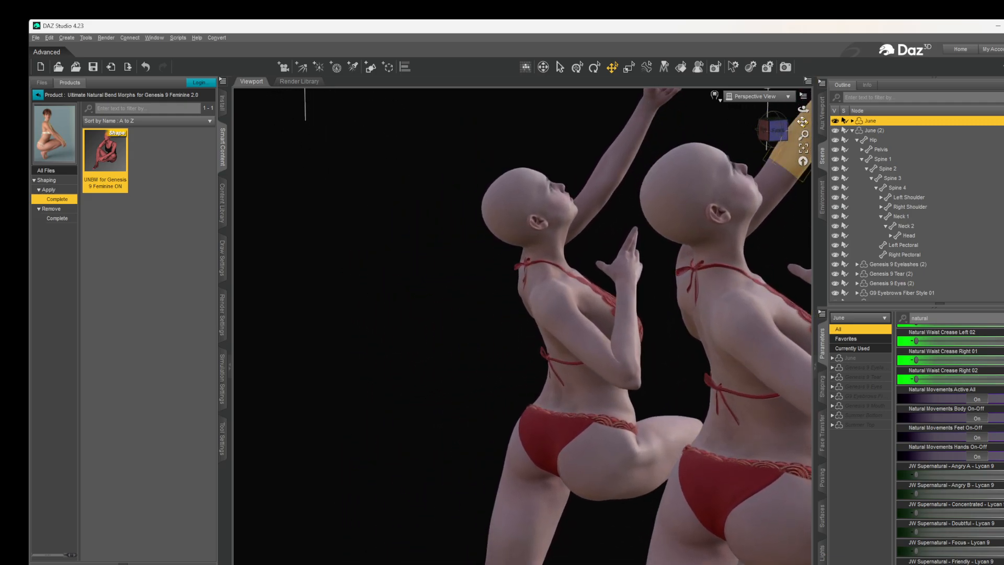
drag(803, 122, 703, 73)
drag(765, 130, 713, 399)
scroll(712, 411, down, 2)
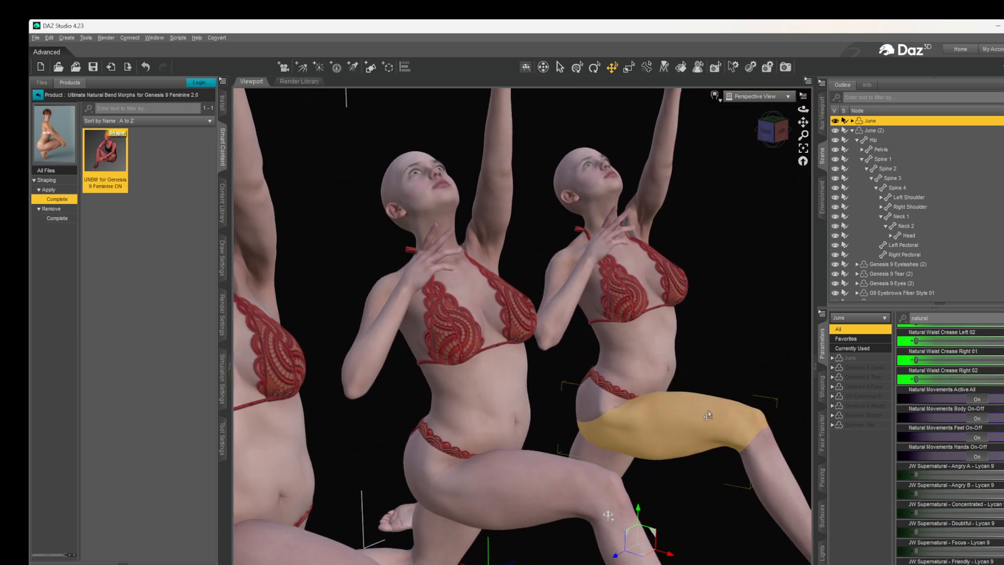
scroll(708, 415, up, 1)
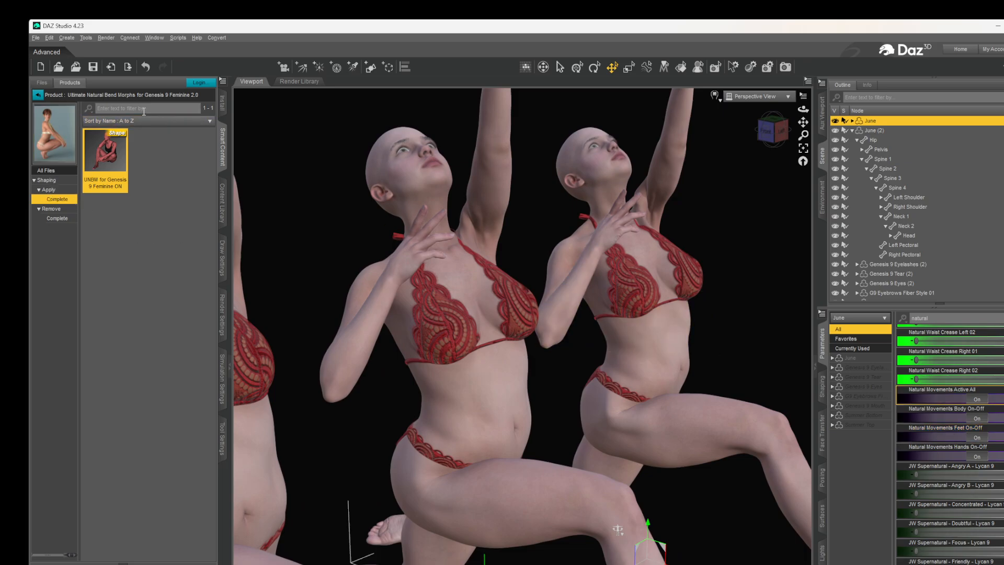
- Search June's parameters for the Ultimate Natural Bend Morphs, filtering the list by "UNBM"
scroll(936, 337, up, 1)
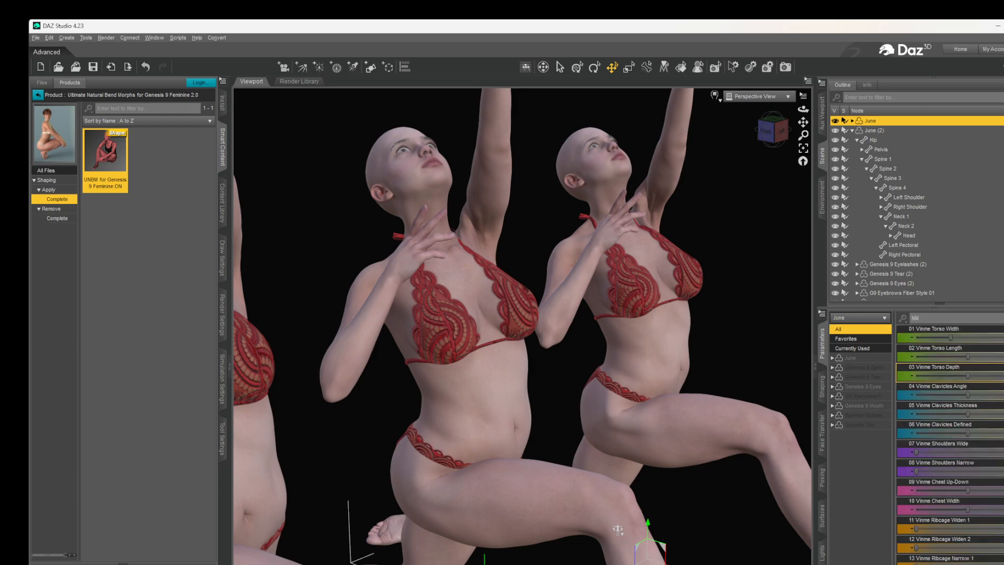
scroll(950, 445, down, 20)
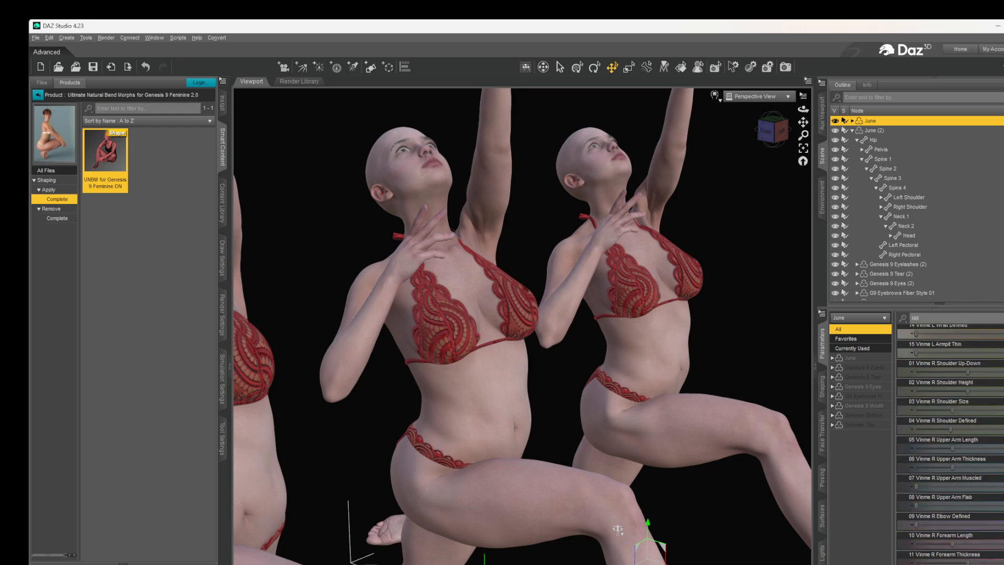
scroll(950, 444, down, 20)
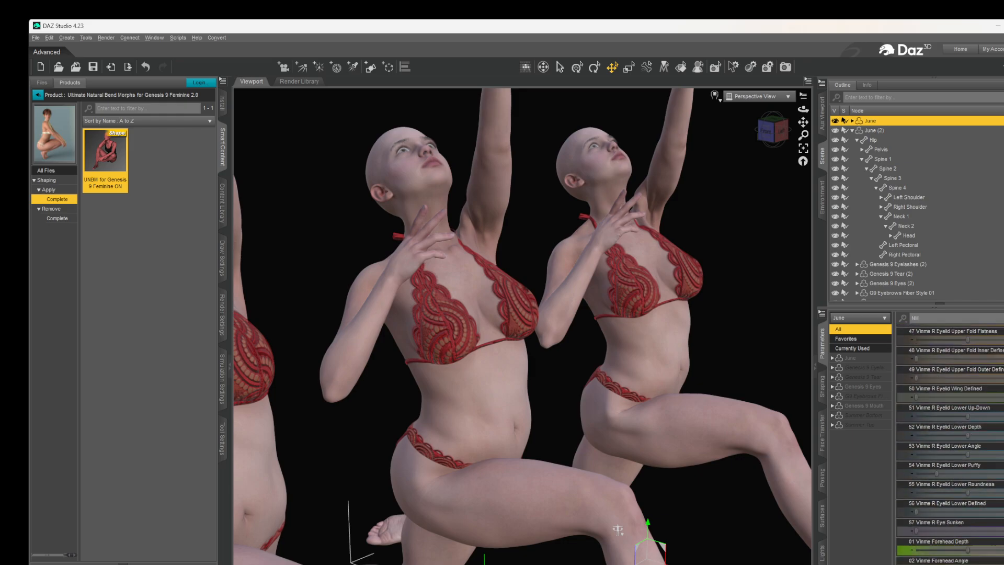
scroll(950, 445, down, 20)
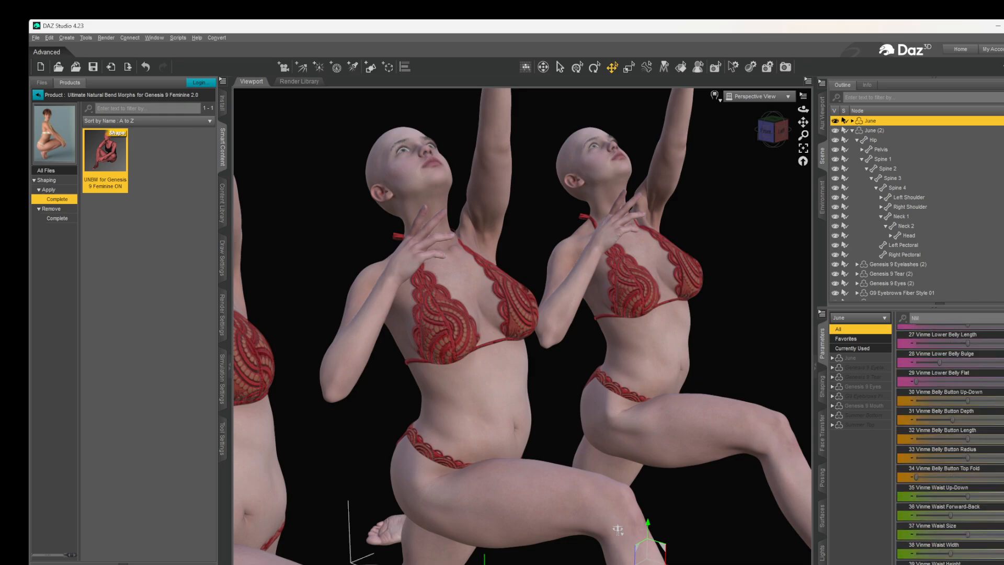
scroll(949, 444, down, 10)
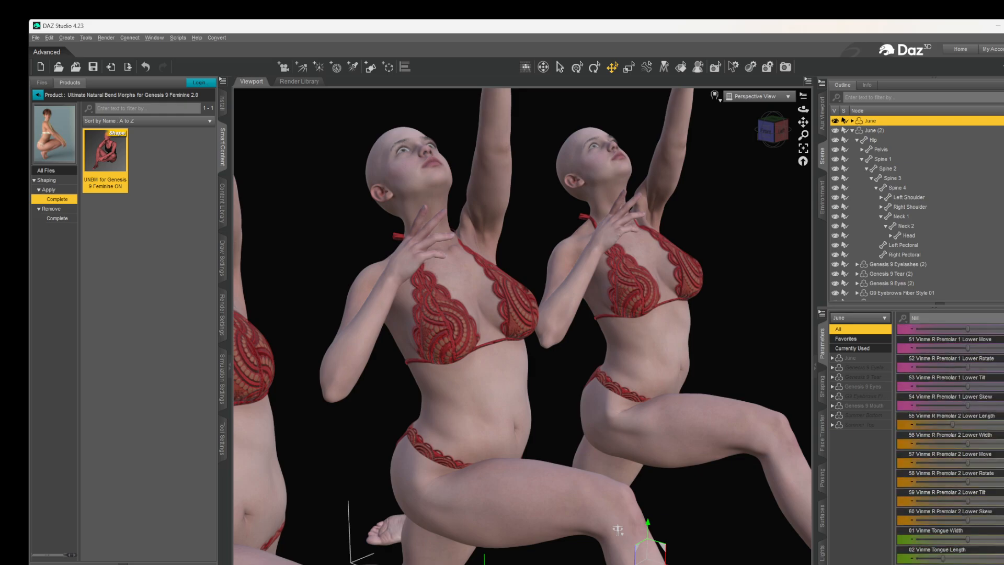
scroll(950, 445, down, 20)
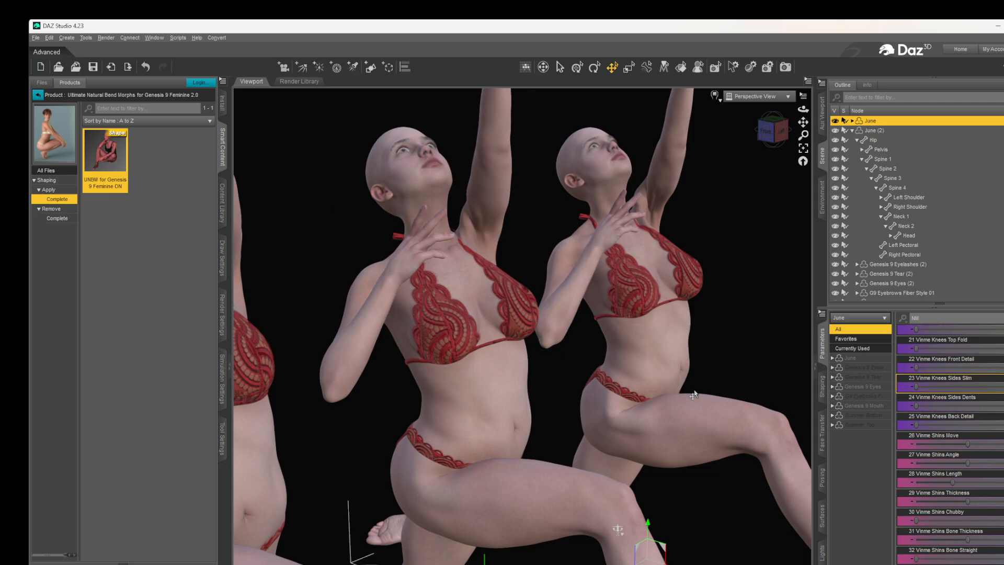
drag(923, 318, 898, 320)
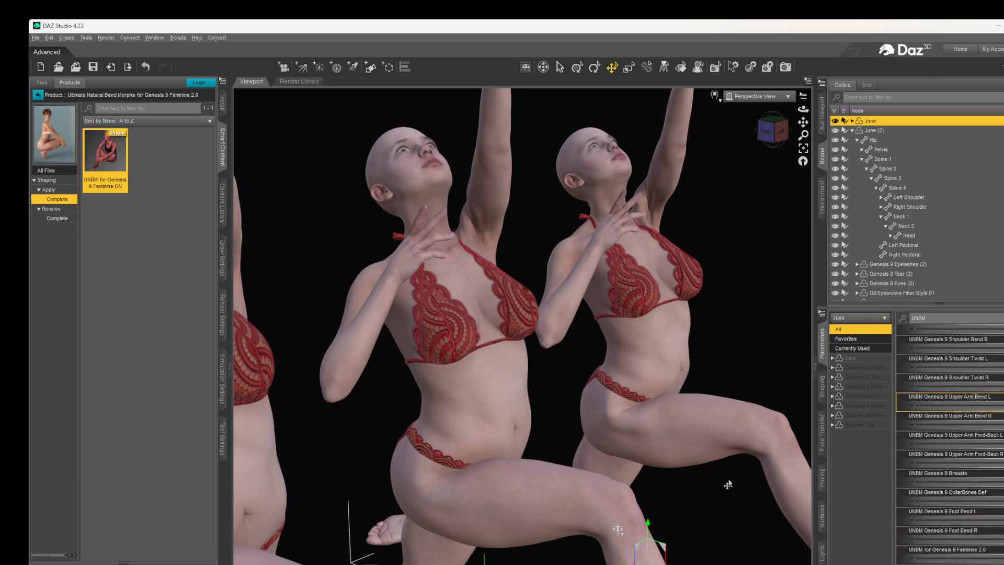
- Examine the kneeling figures' necks, shoulders and chests in close-up from a raised front angle
scroll(679, 432, up, 4)
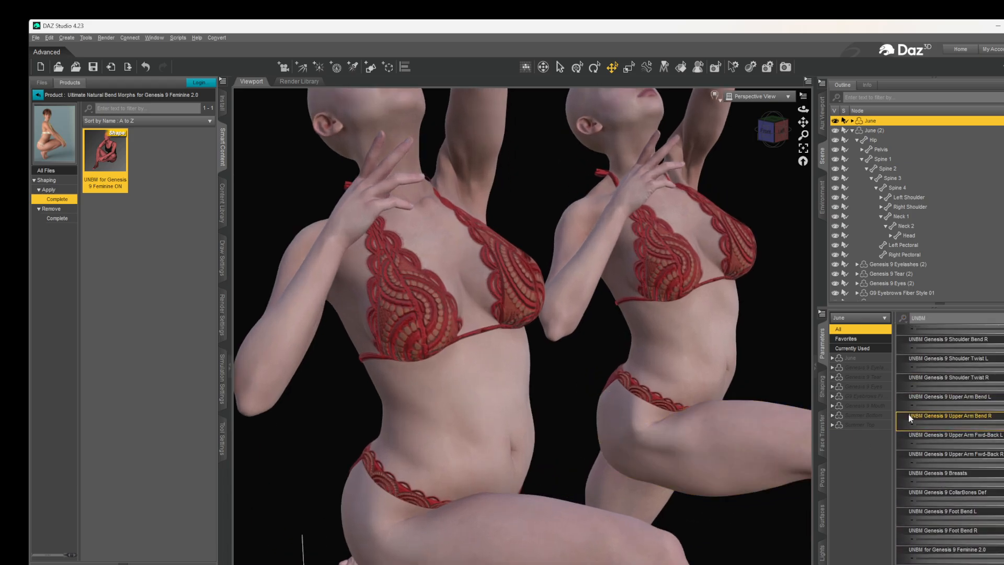
scroll(930, 350, up, 1)
drag(776, 133, 808, 157)
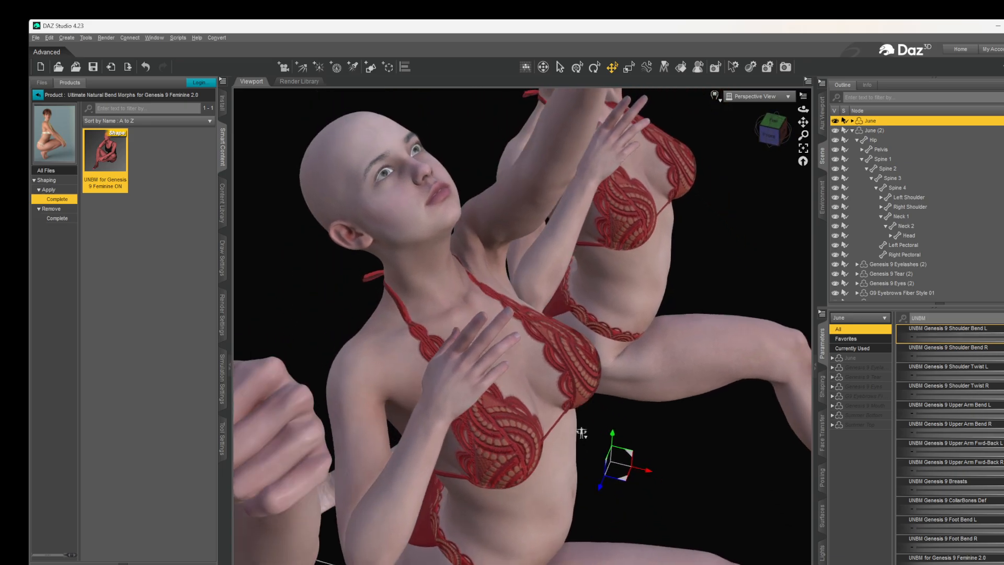
- Turn down June's UNBM Genesis 9 Shoulder Bend R morph and check its effect on the shoulders and raised arm
middle_drag(582, 433, 617, 465)
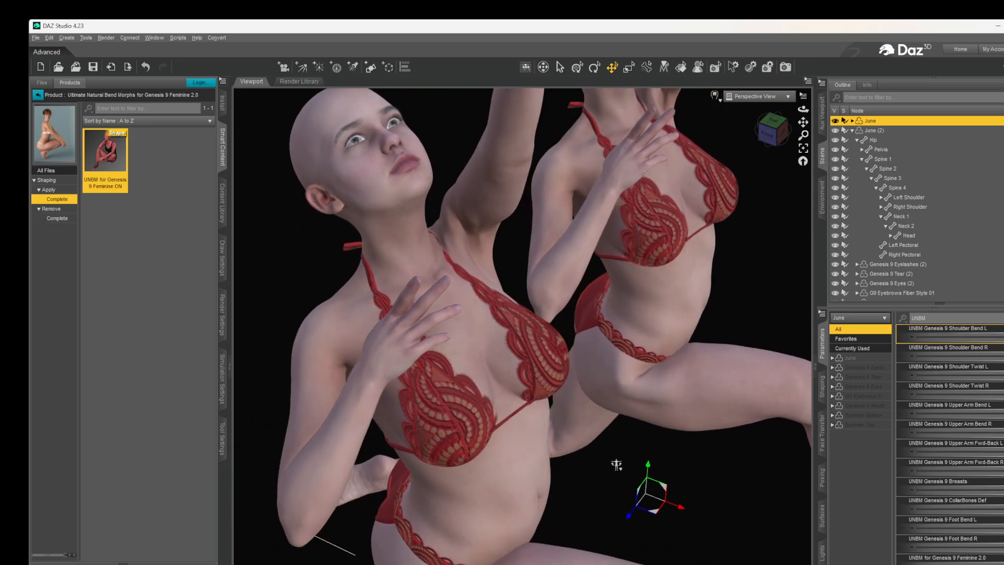
drag(1003, 356, 878, 350)
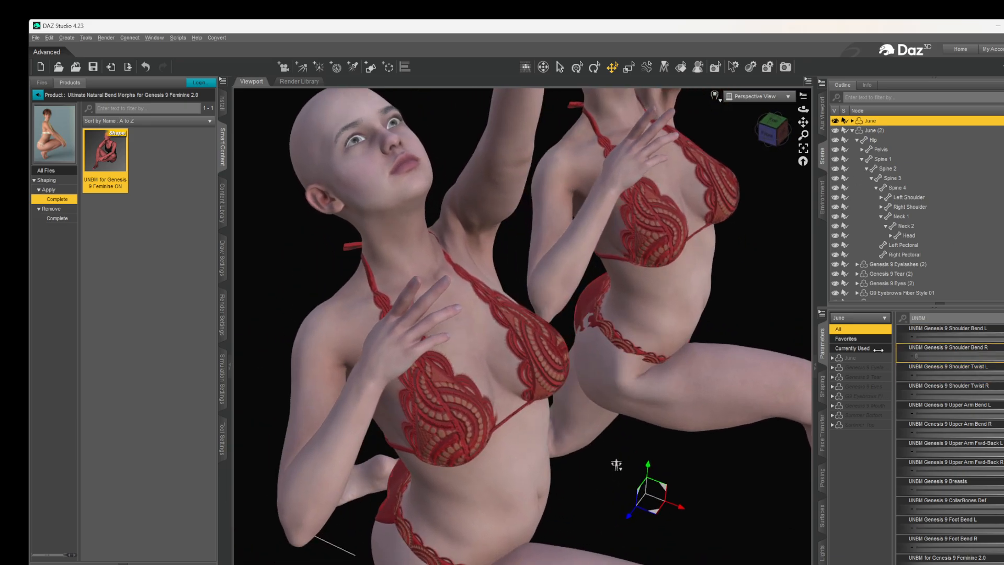
click(767, 139)
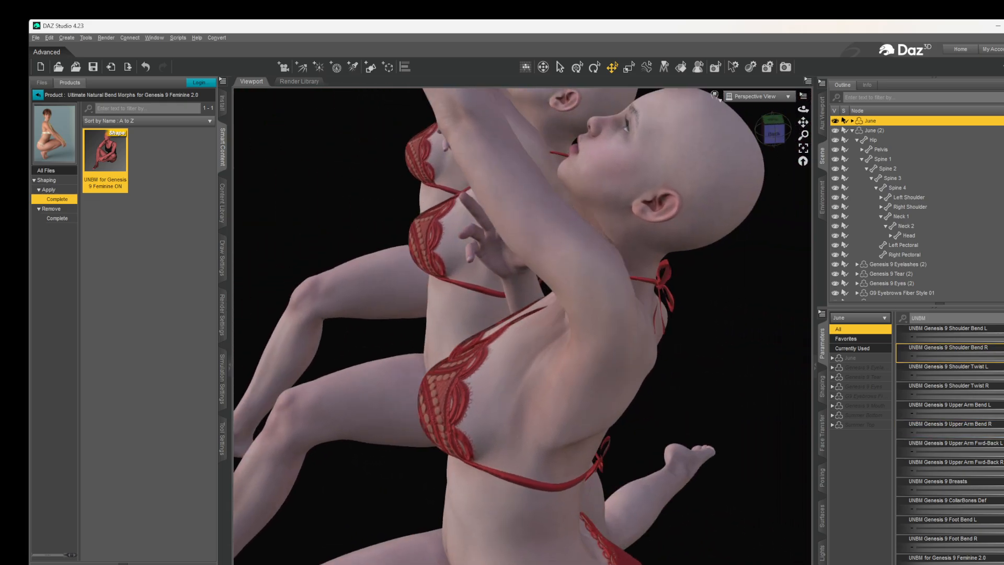
drag(1003, 356, 890, 353)
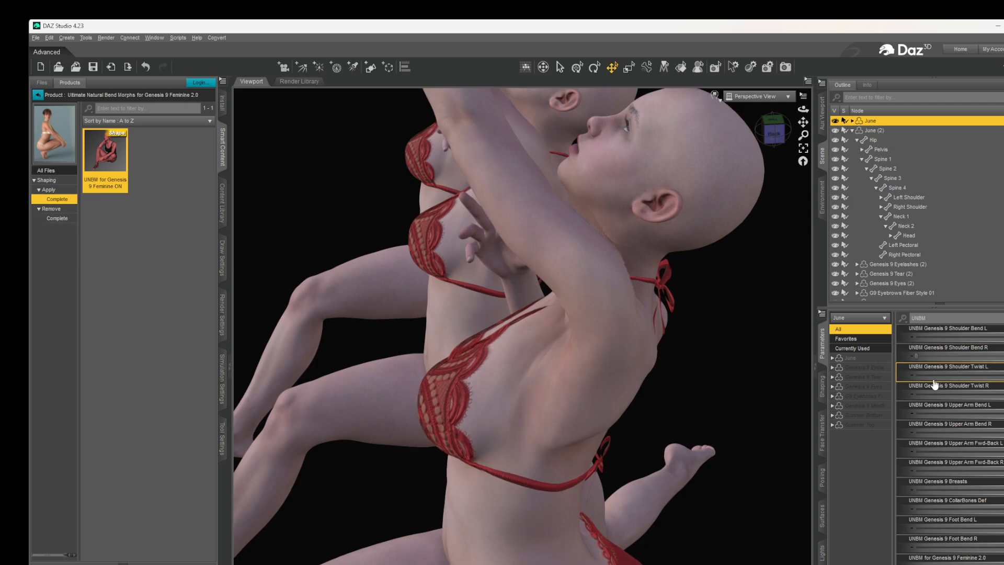
- Turn June's UNBM Genesis 9 Shoulder Twist L morph down while viewing the figures from behind, and restore it
drag(777, 128, 756, 130)
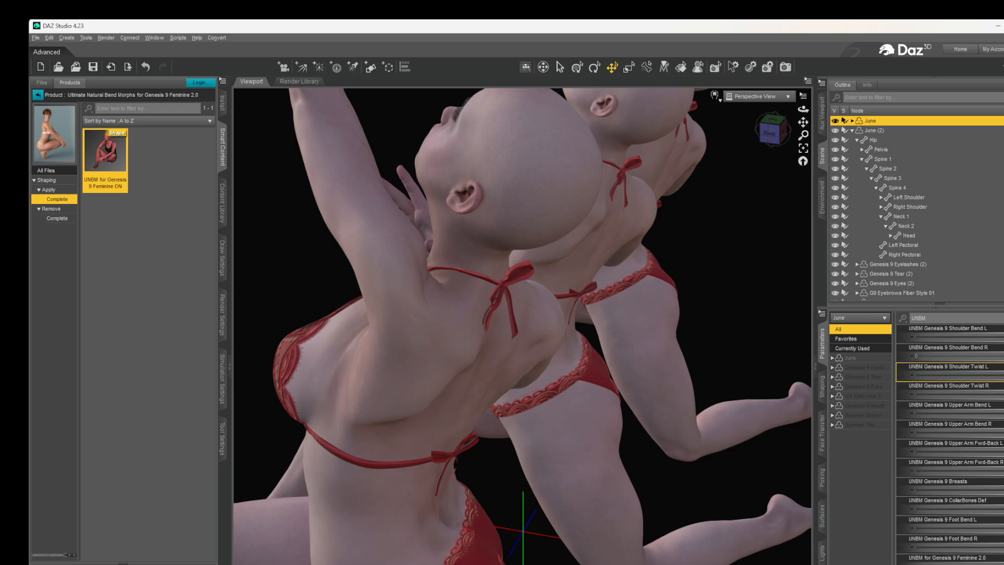
drag(1002, 374, 846, 352)
drag(771, 134, 724, 119)
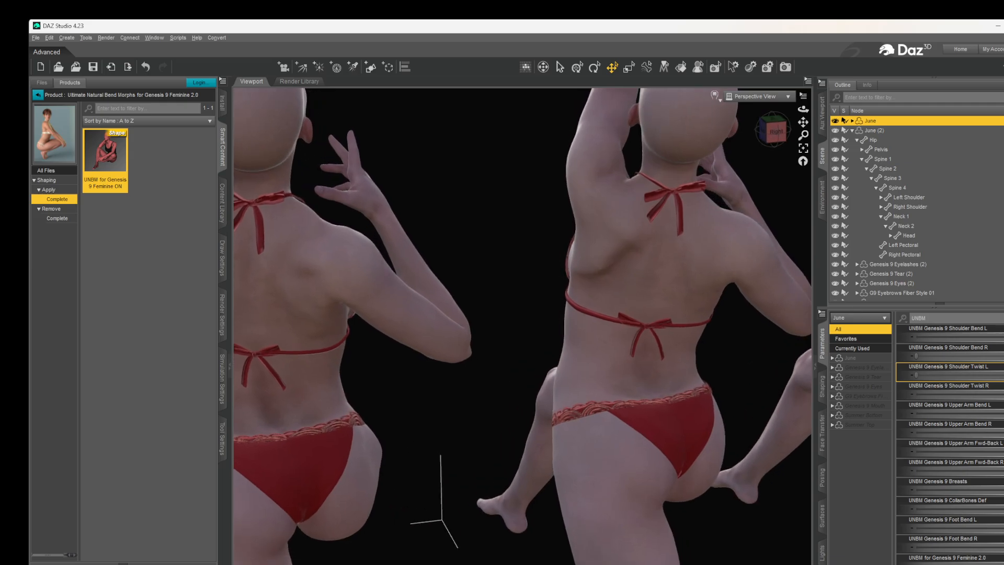
drag(803, 123, 821, 149)
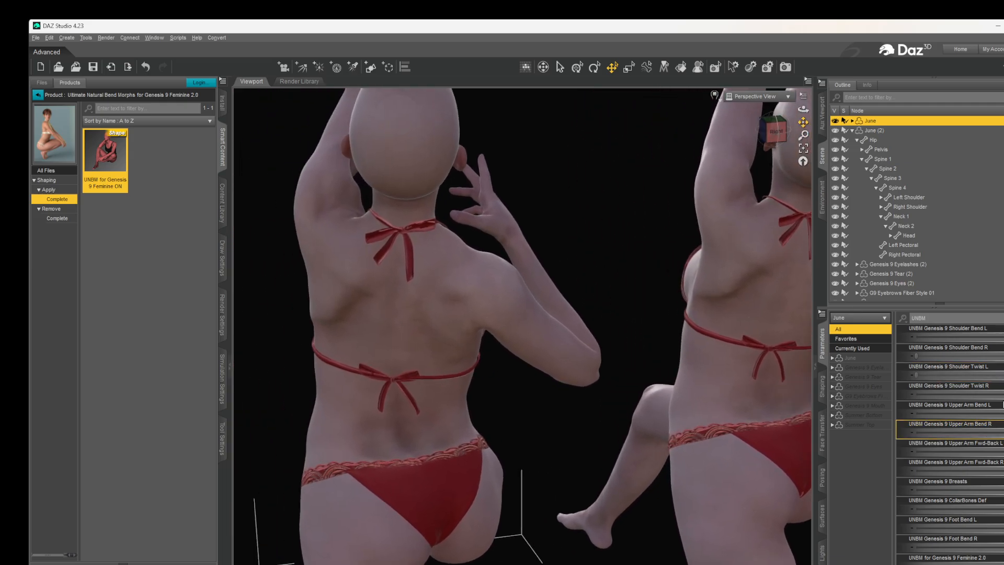
drag(917, 375, 1003, 375)
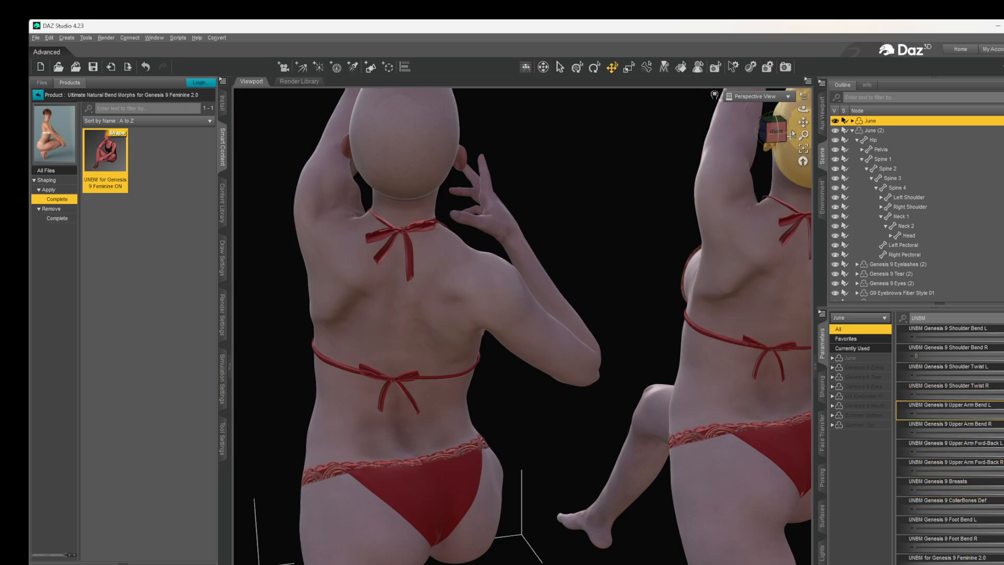
- Turn June's UNBM Genesis 9 Breasts morph down in a front view of the chest, and restore it
drag(777, 132, 962, 130)
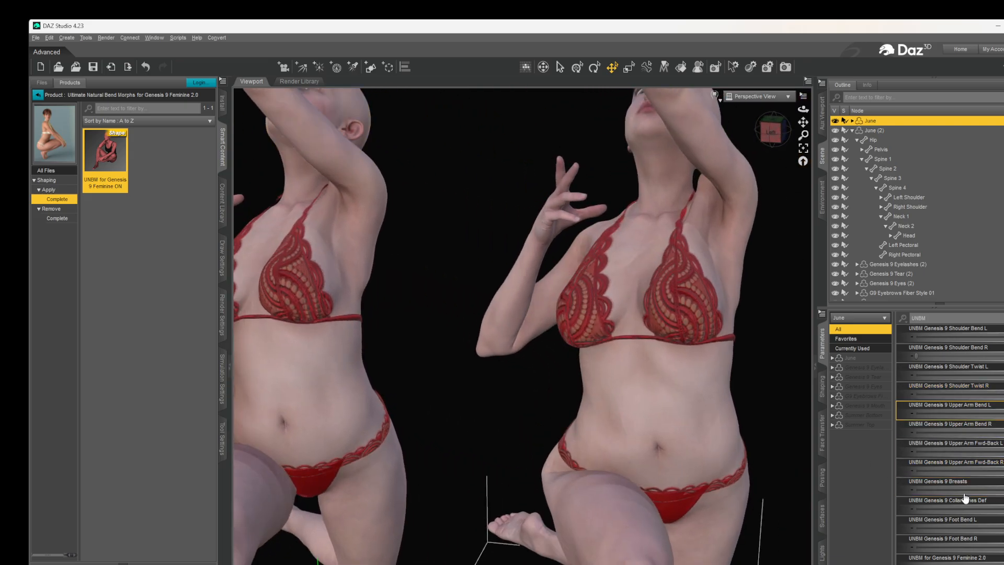
drag(1003, 488, 821, 482)
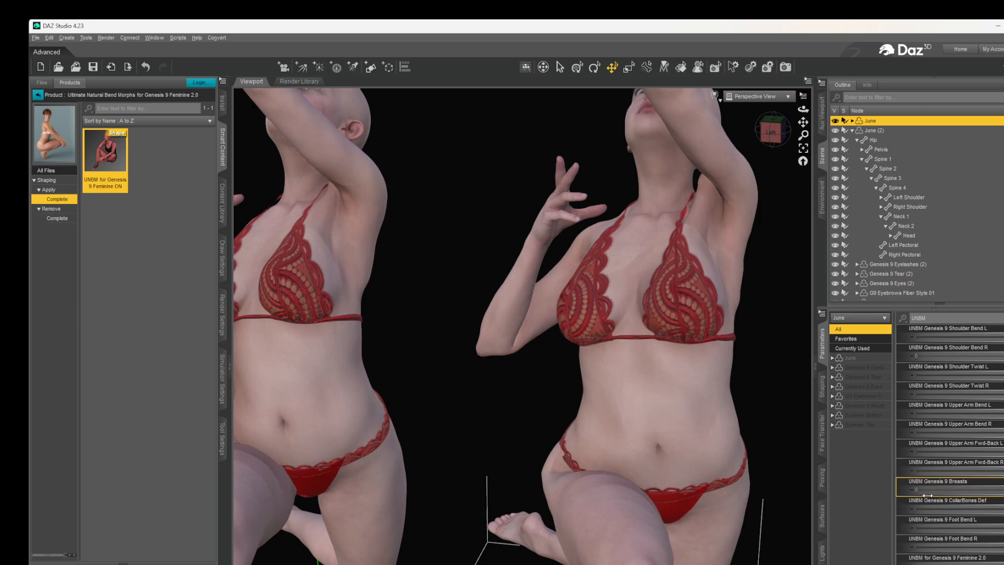
drag(927, 496, 1003, 488)
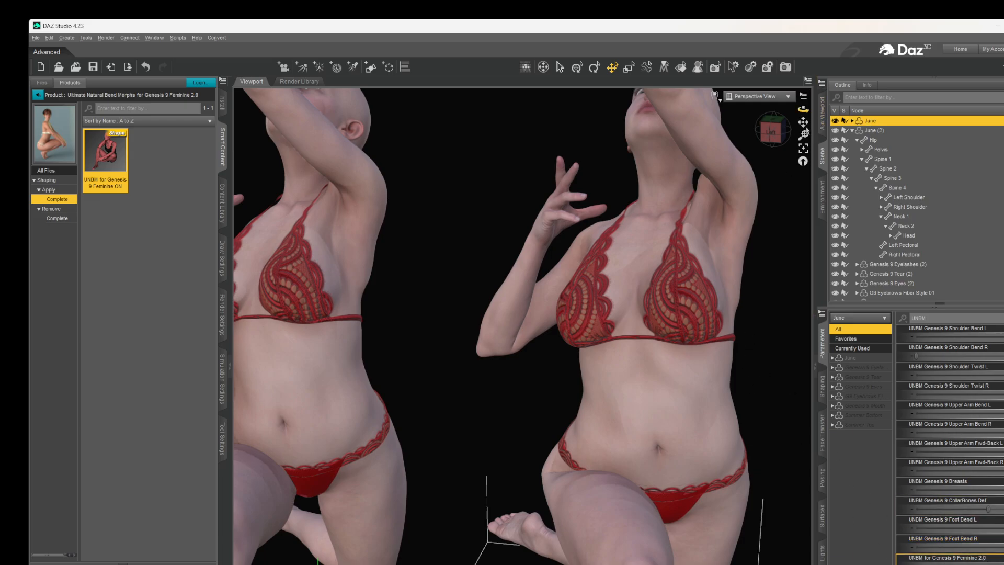
- Compare the kneeling figures' abdomens, hips and bent thighs from an angled close-up and from the front with all three in view
drag(802, 123, 788, 147)
click(810, 134)
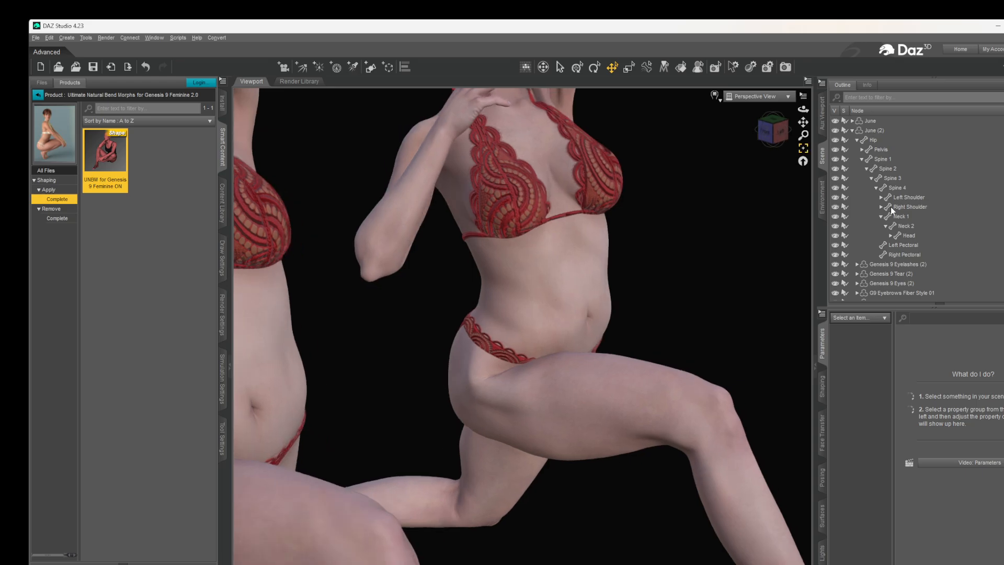
scroll(657, 453, up, 4)
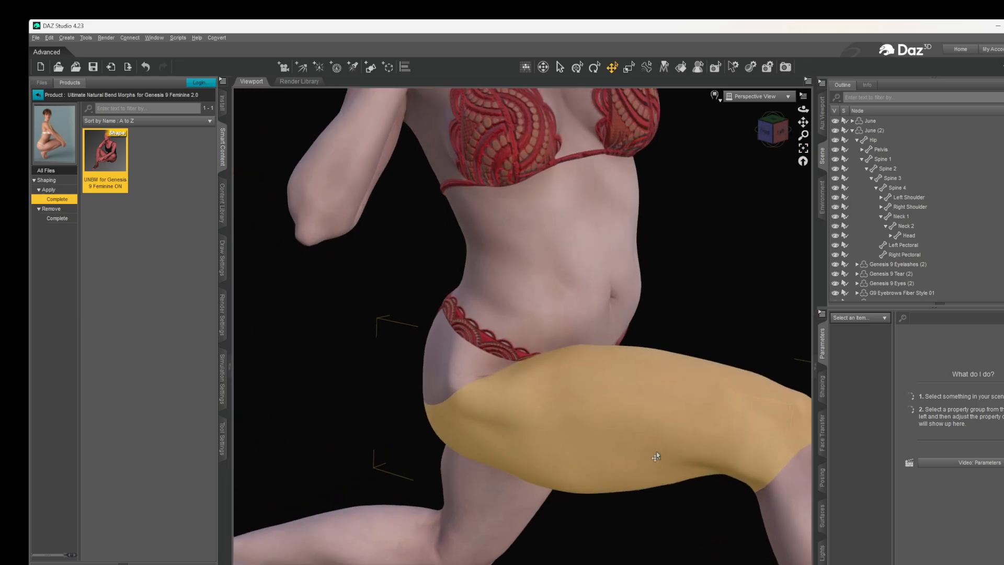
scroll(658, 454, down, 5)
scroll(606, 283, down, 5)
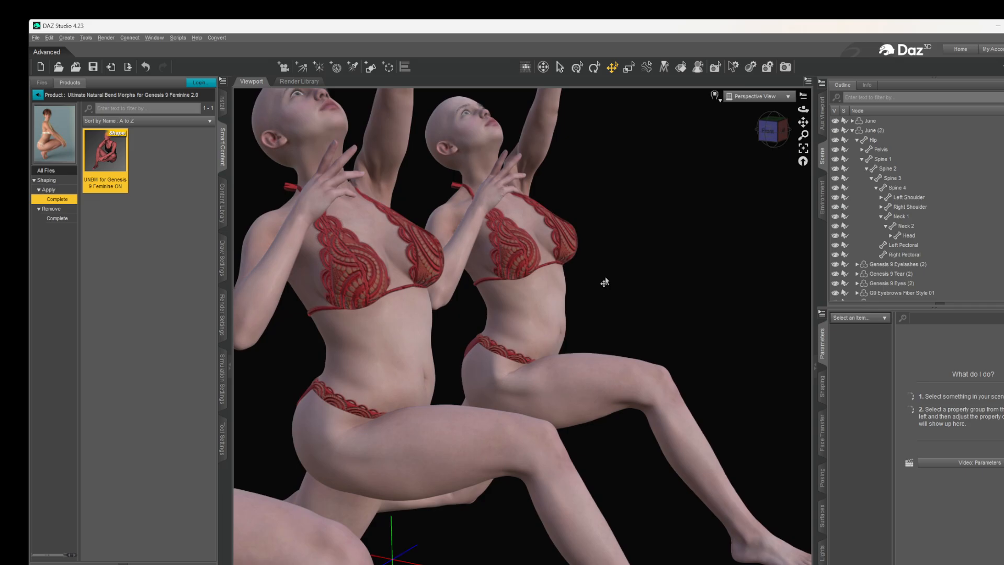
scroll(605, 283, down, 2)
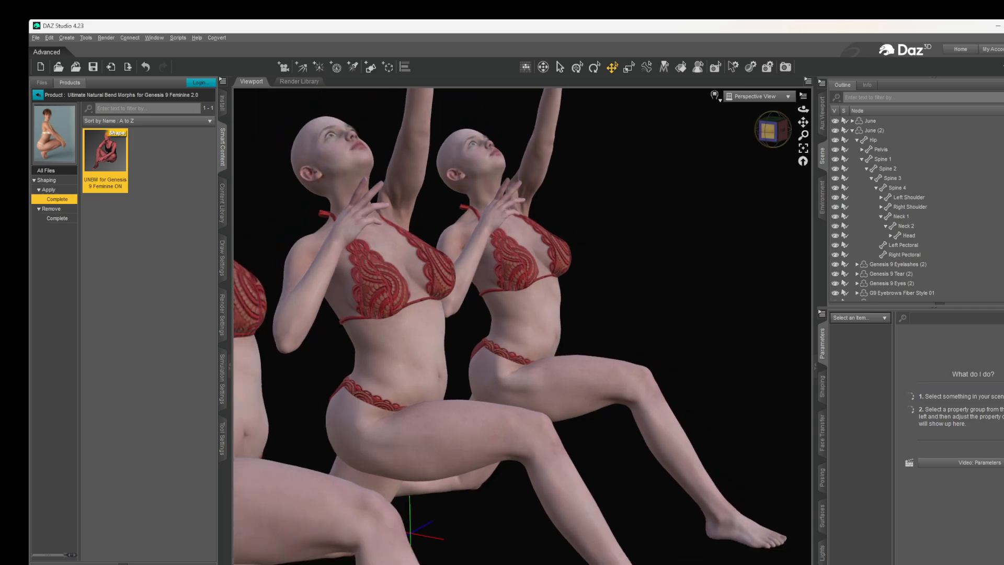
click(783, 131)
drag(803, 121, 894, 125)
drag(787, 130, 765, 131)
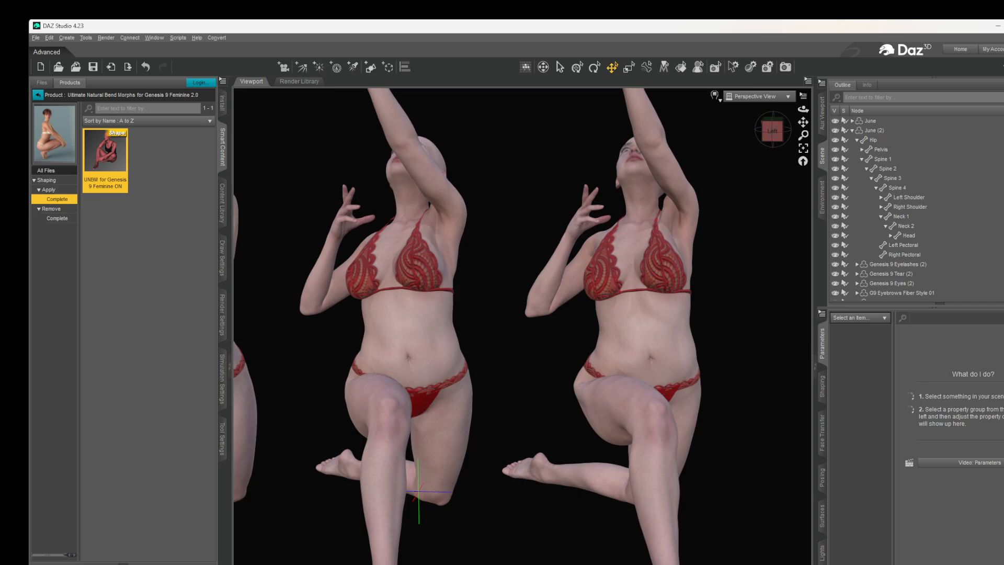
scroll(507, 358, down, 3)
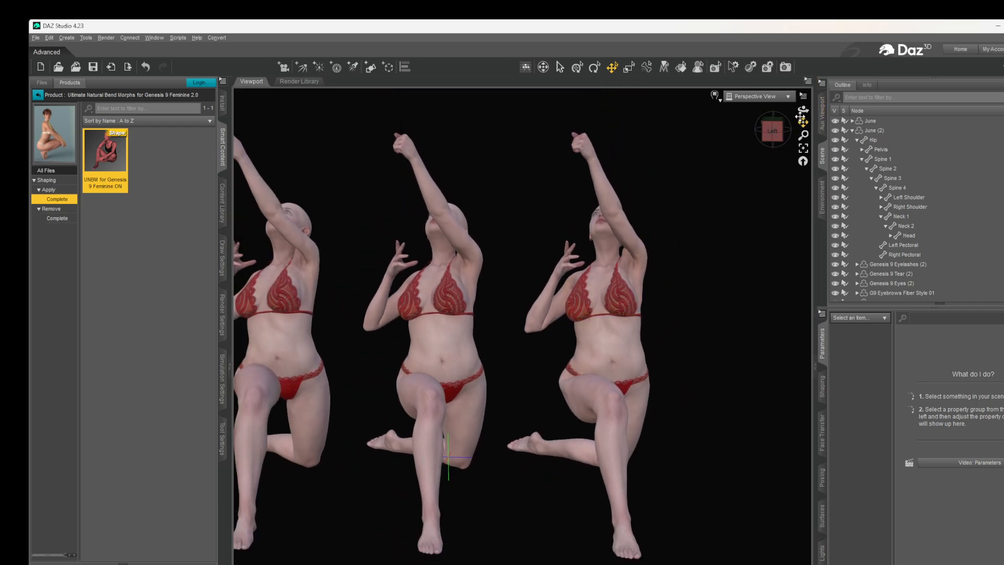
mouse_move(803, 122)
mouse_down()
mouse_move(832, 125)
mouse_move(801, 118)
mouse_up()
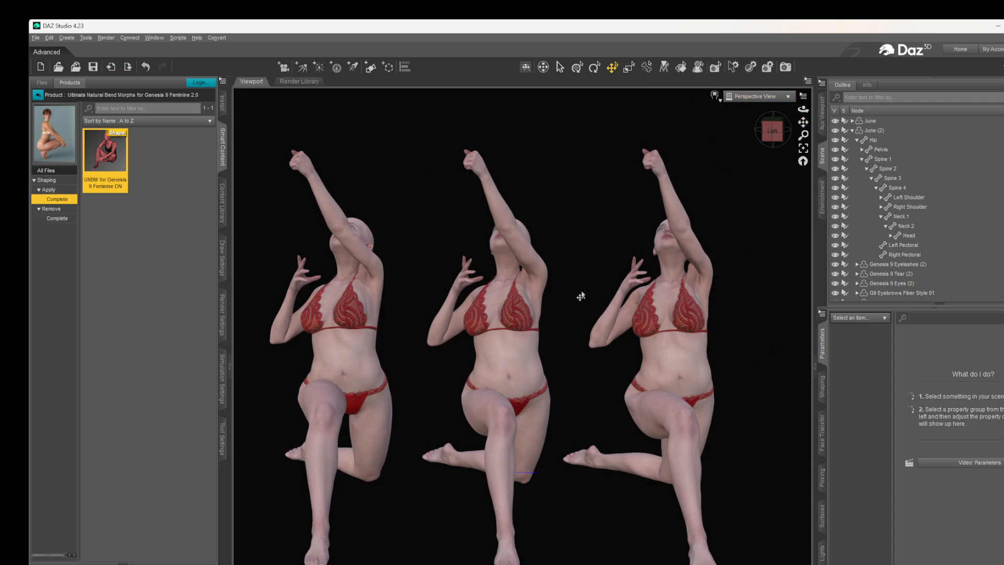
- Compare the backs, shoulders and buttocks of the three kneeling figures from behind
click(771, 131)
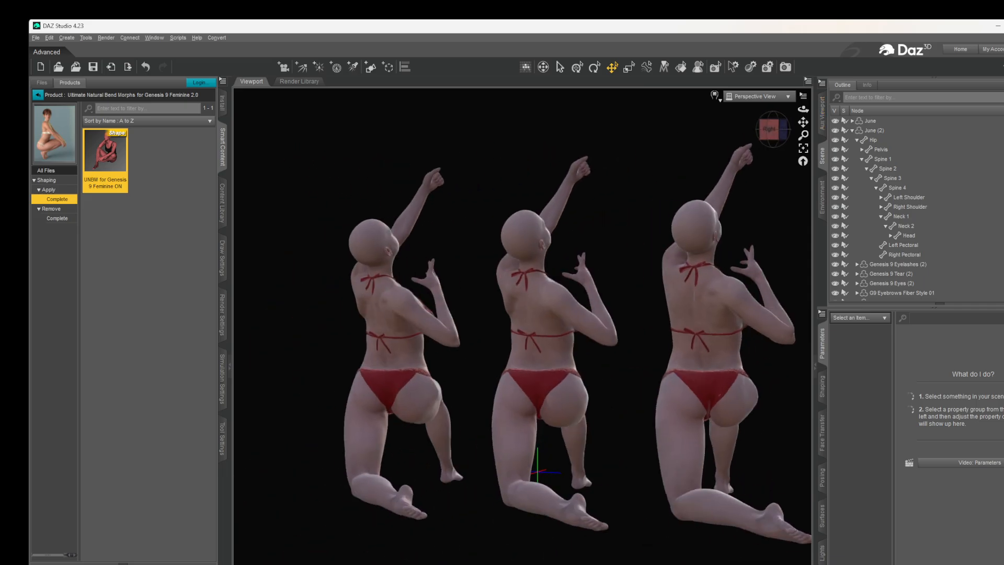
middle_drag(762, 216, 747, 216)
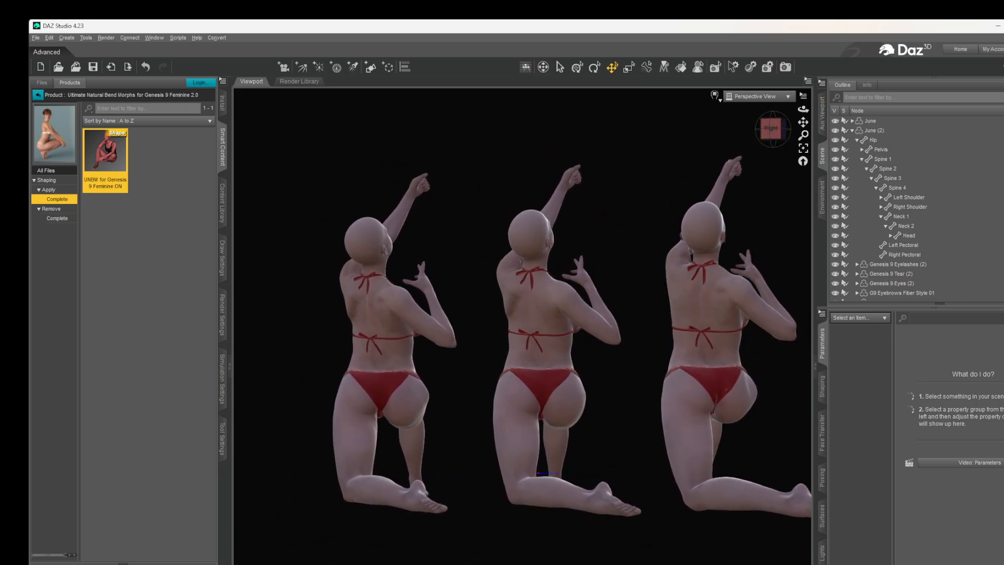
scroll(508, 317, up, 2)
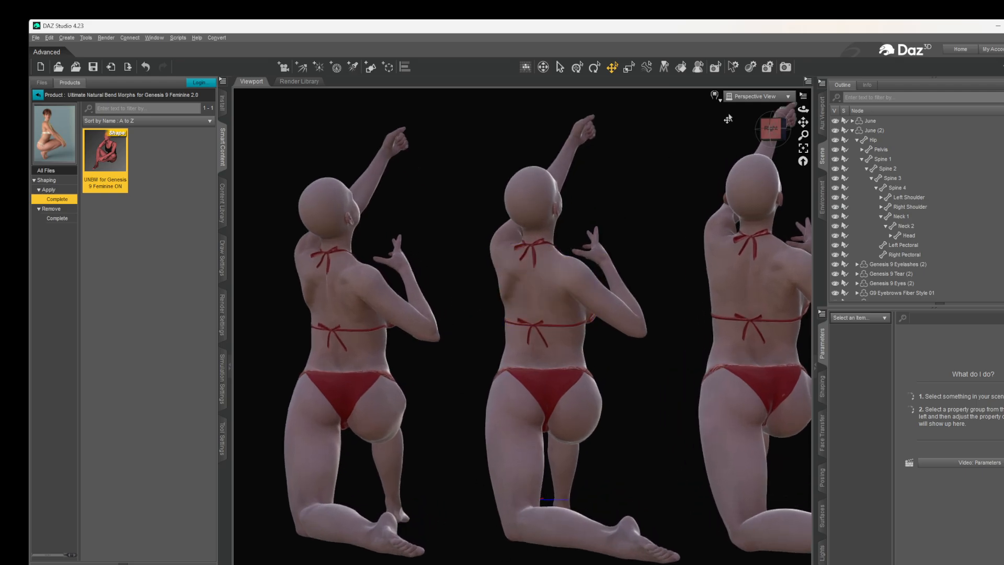
mouse_move(775, 127)
mouse_down()
mouse_move(796, 134)
mouse_move(771, 120)
mouse_move(796, 128)
mouse_move(780, 125)
mouse_up()
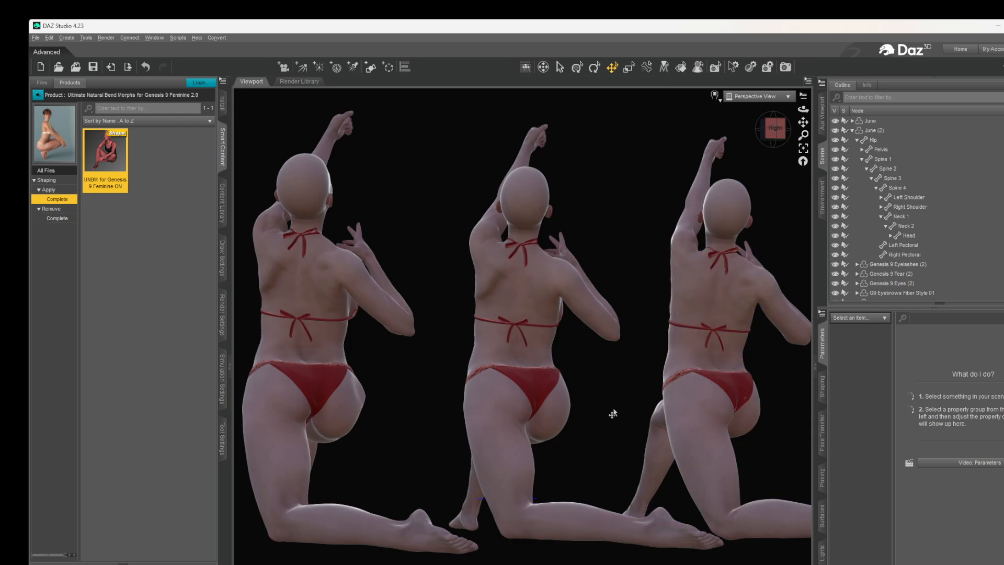
scroll(634, 403, up, 4)
drag(803, 122, 678, 171)
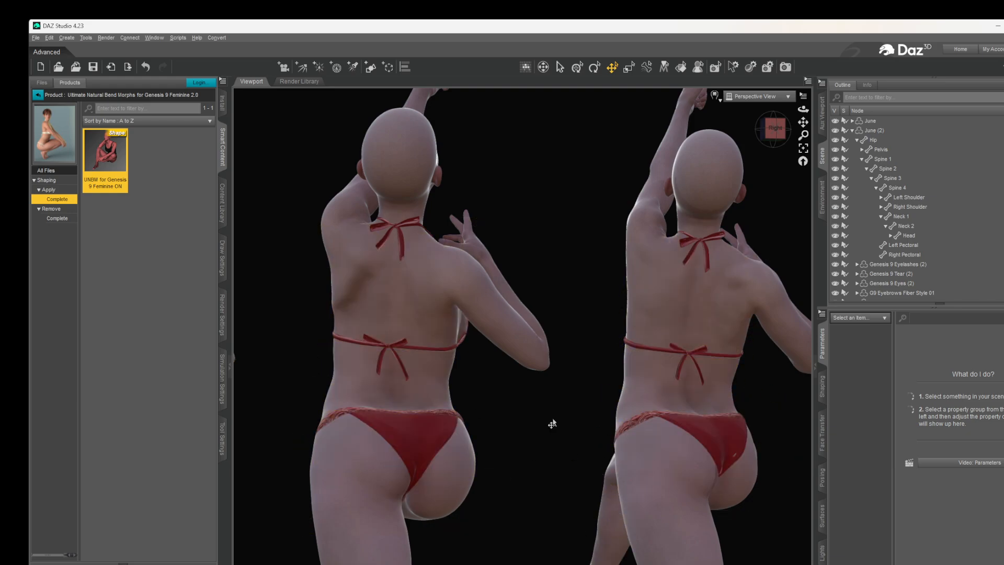
scroll(577, 468, down, 3)
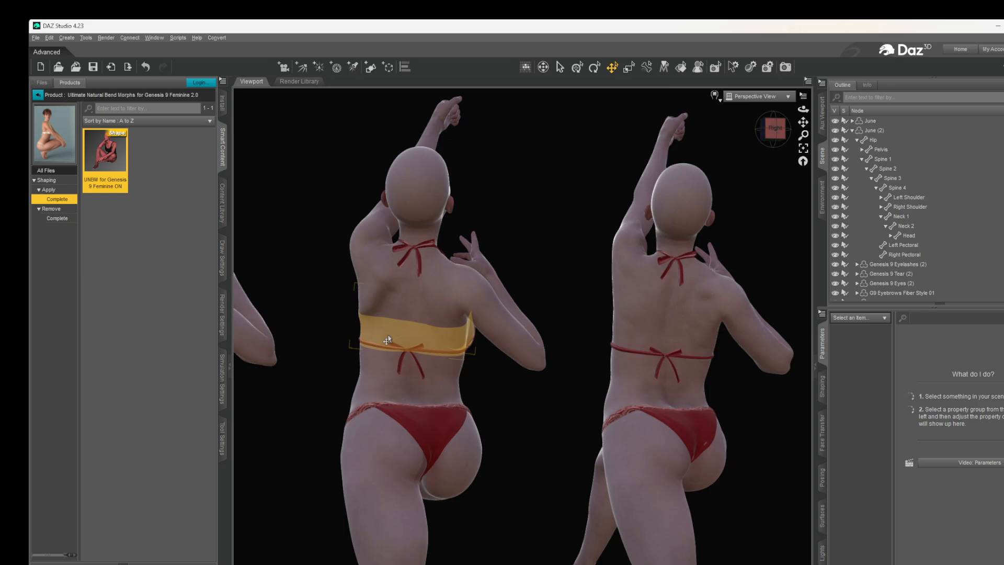
- Examine the shoulder blades, spine and lower back in close-up from behind and compare them between two neighbouring kneeling figures
drag(804, 123, 819, 136)
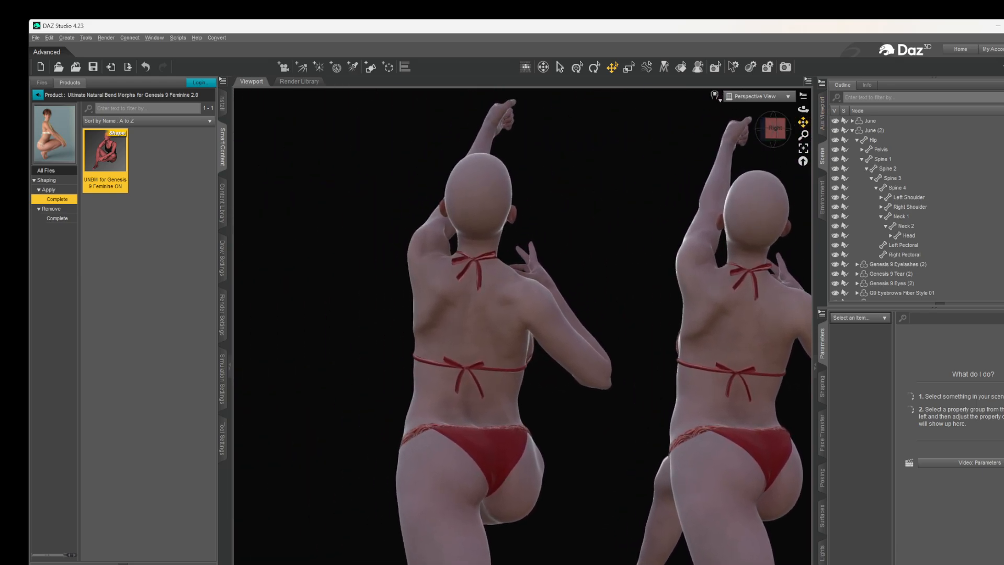
scroll(582, 224, up, 5)
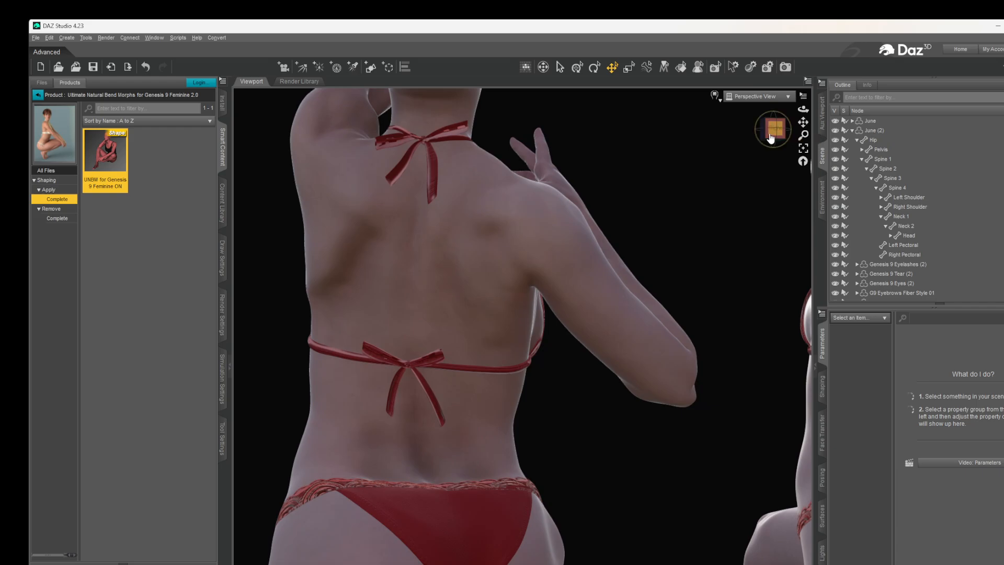
mouse_move(775, 135)
mouse_down()
mouse_move(801, 137)
mouse_move(745, 123)
mouse_move(806, 132)
mouse_move(756, 131)
mouse_up()
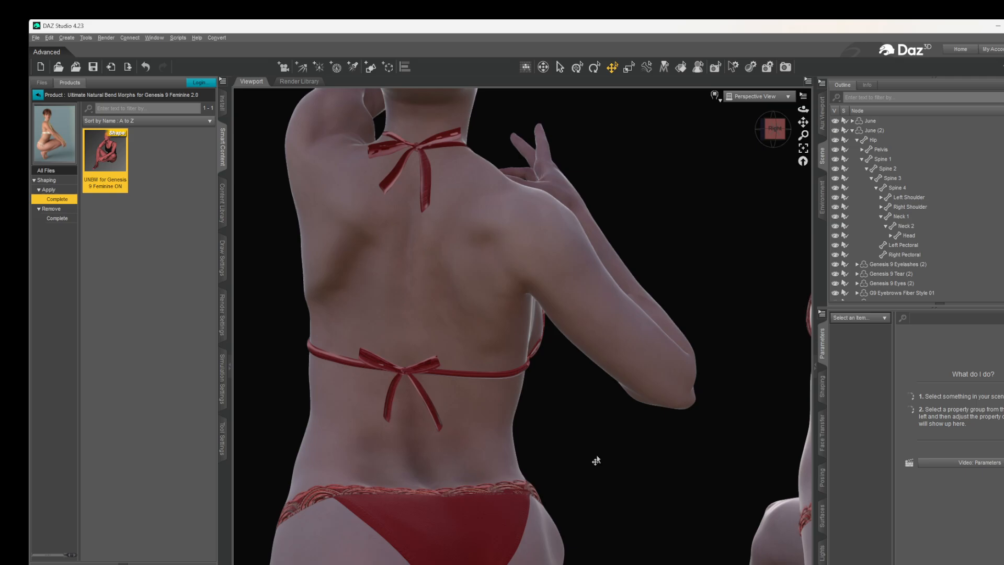
scroll(523, 398, down, 5)
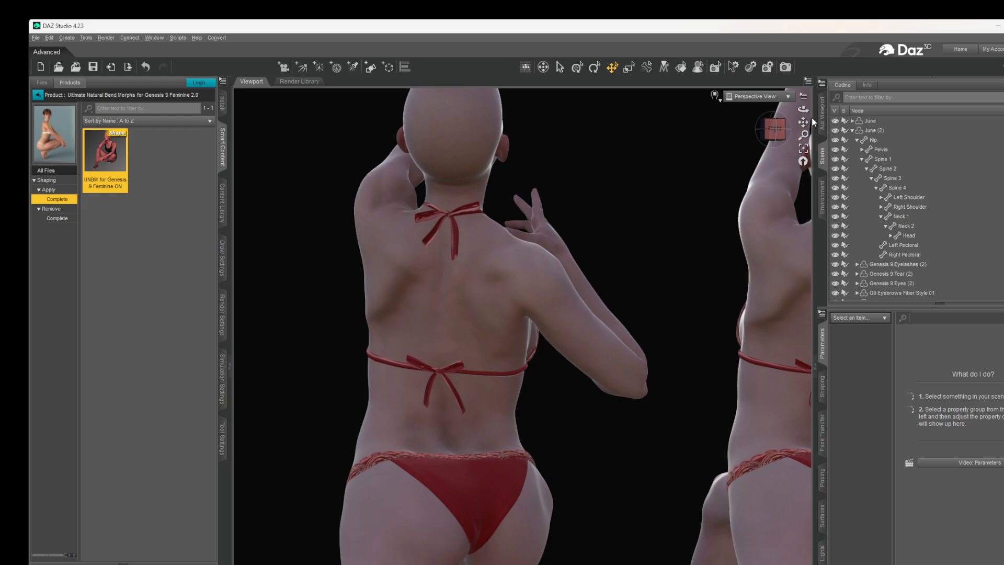
scroll(806, 122, down, 1)
drag(803, 122, 697, 101)
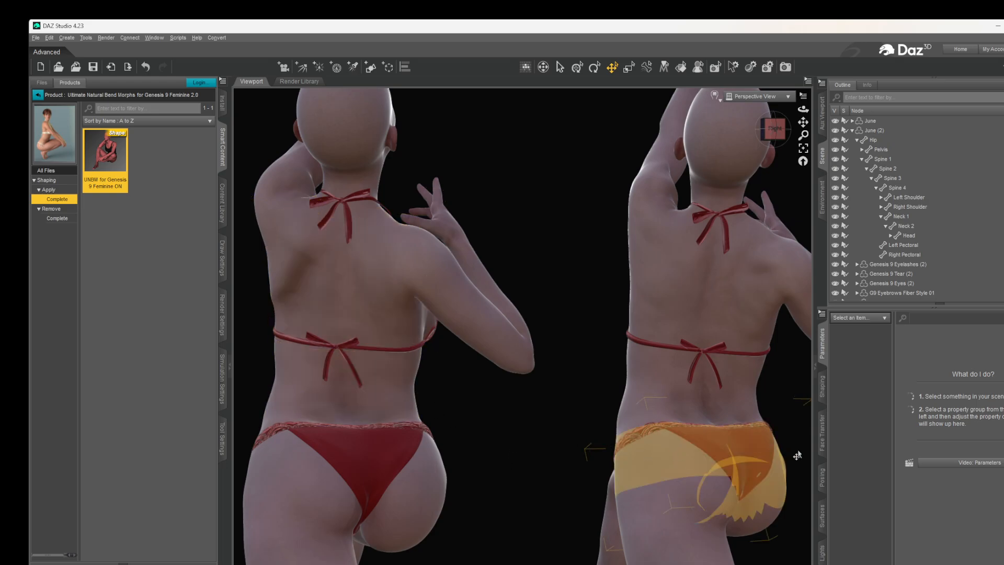
drag(786, 128, 776, 132)
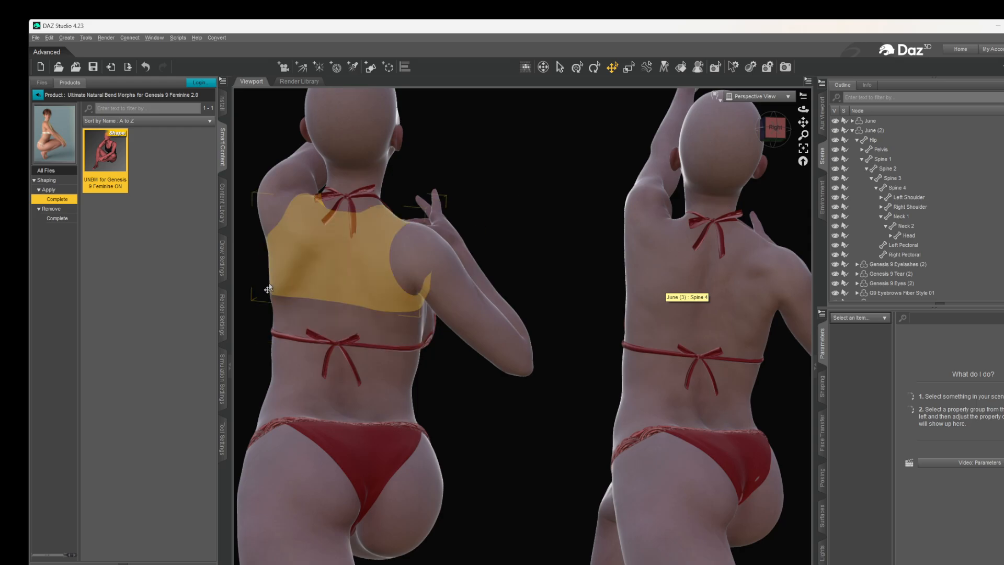
scroll(511, 413, down, 1)
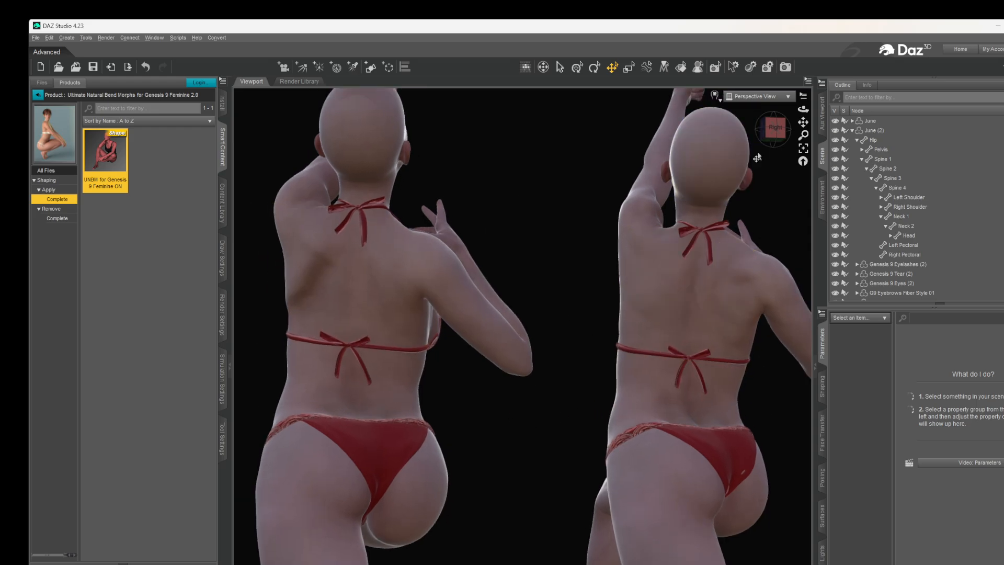
scroll(510, 413, up, 1)
middle_drag(567, 429, 574, 430)
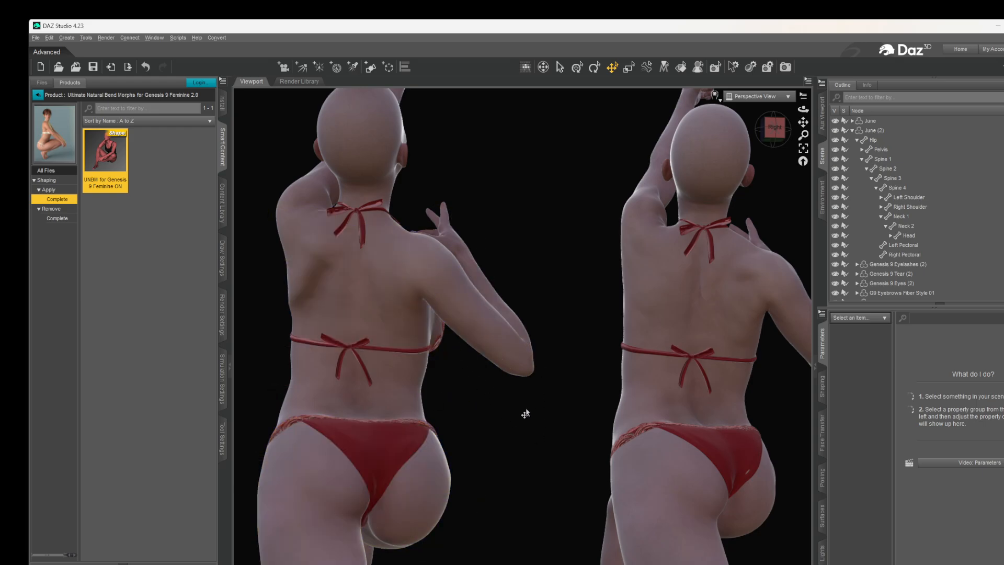
scroll(526, 414, down, 3)
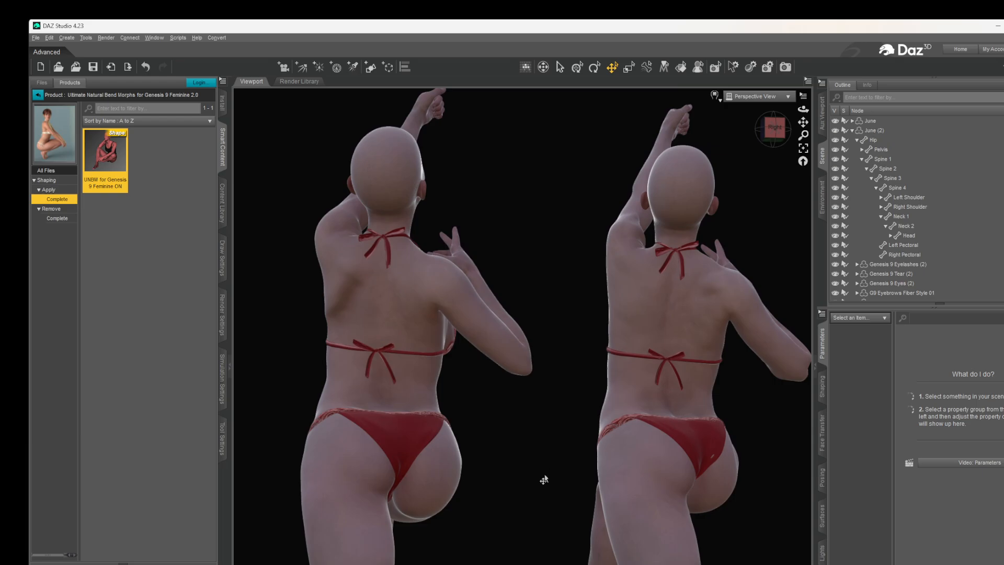
- Compare the kneeling figures' raised arms, torsos and hip bends from the front and from the side
click(774, 128)
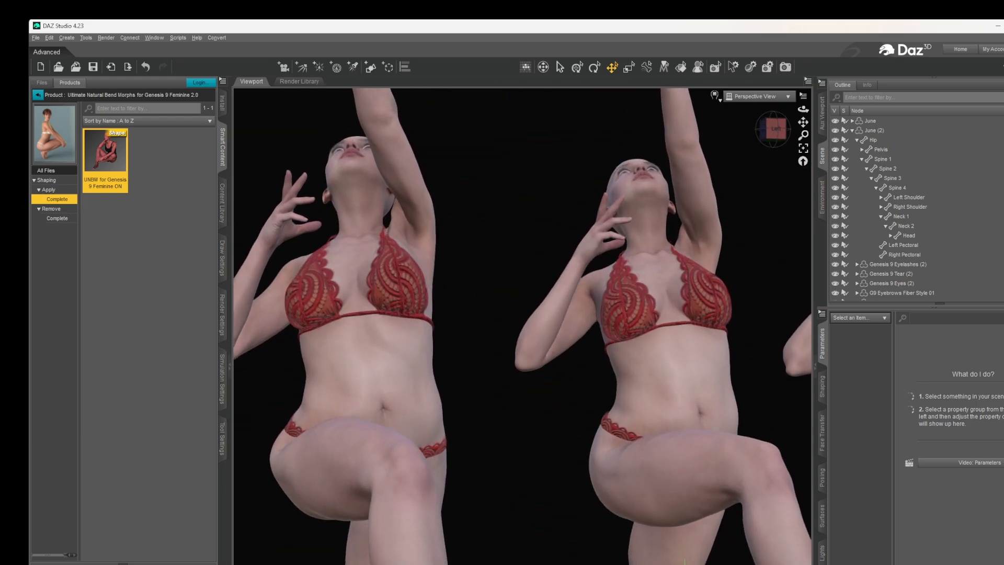
drag(775, 128, 815, 153)
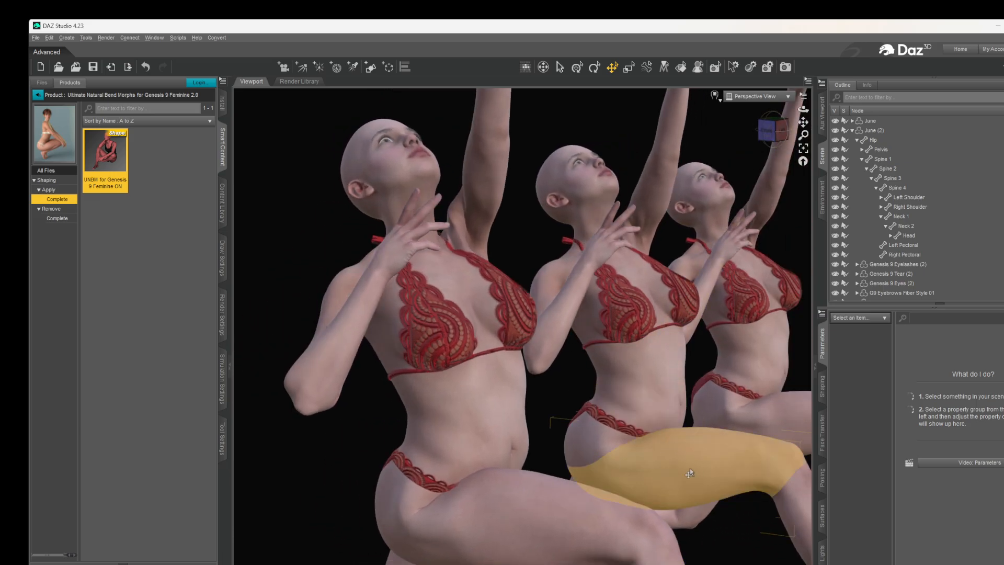
click(779, 132)
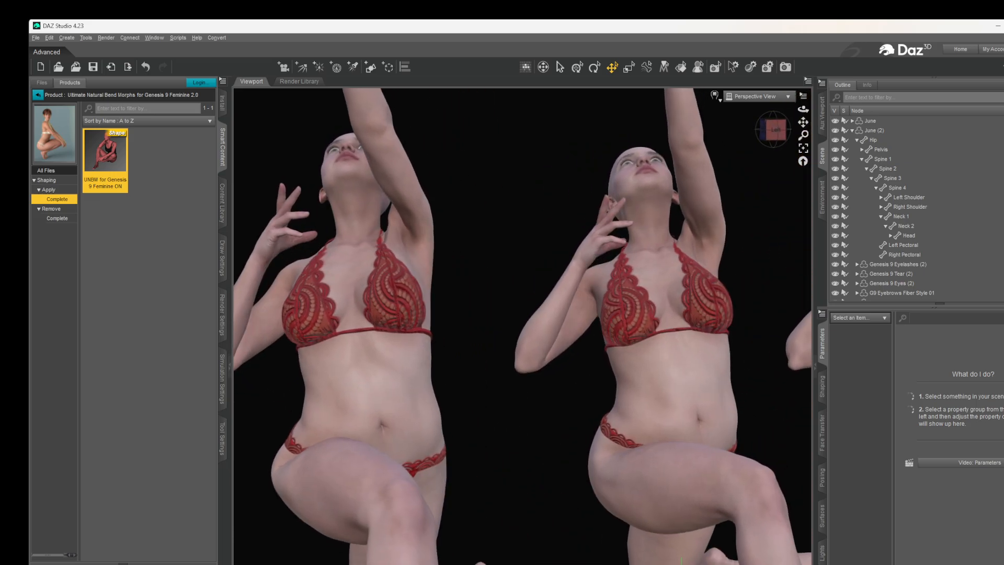
drag(780, 132, 804, 130)
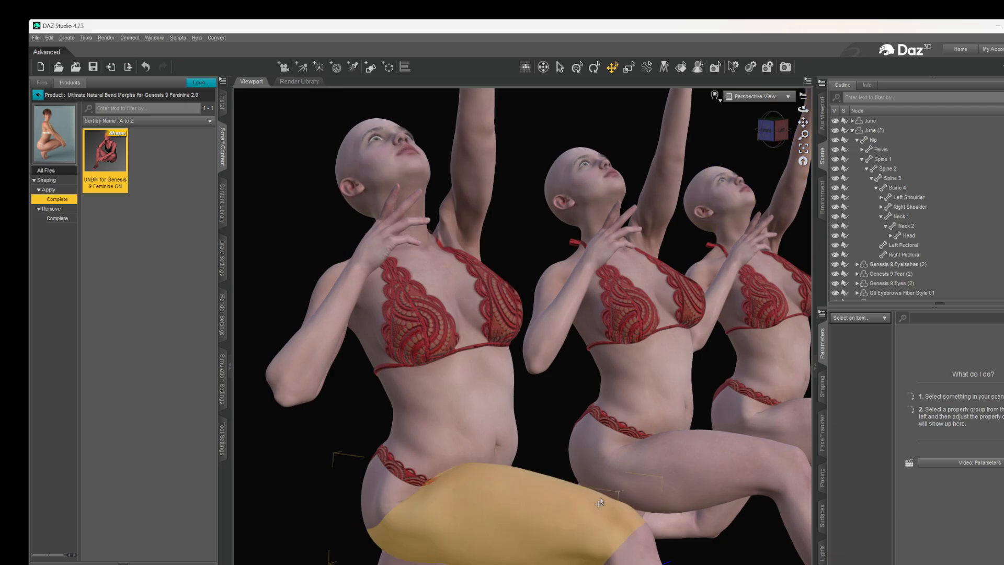
click(772, 128)
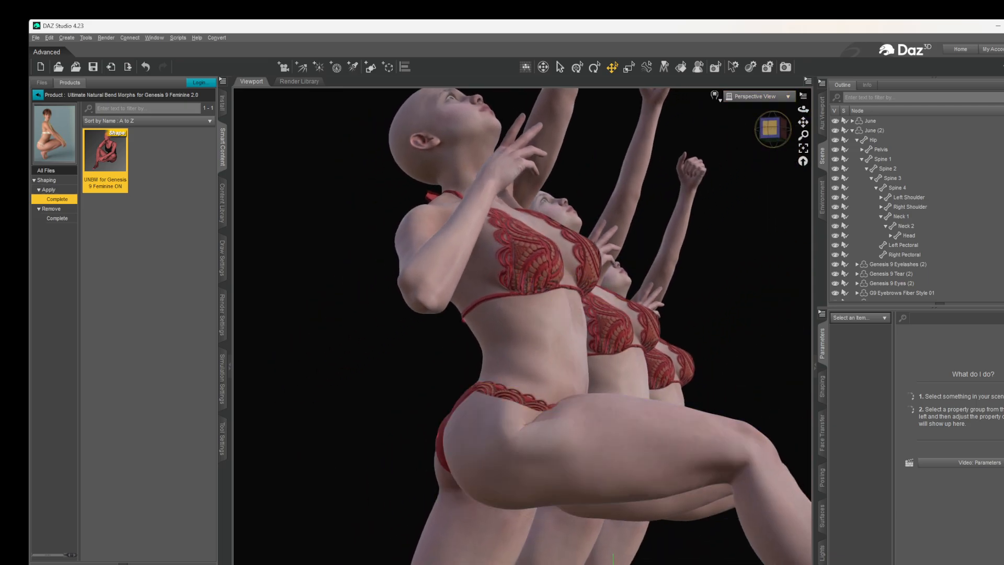
drag(772, 130, 736, 134)
scroll(516, 296, down, 5)
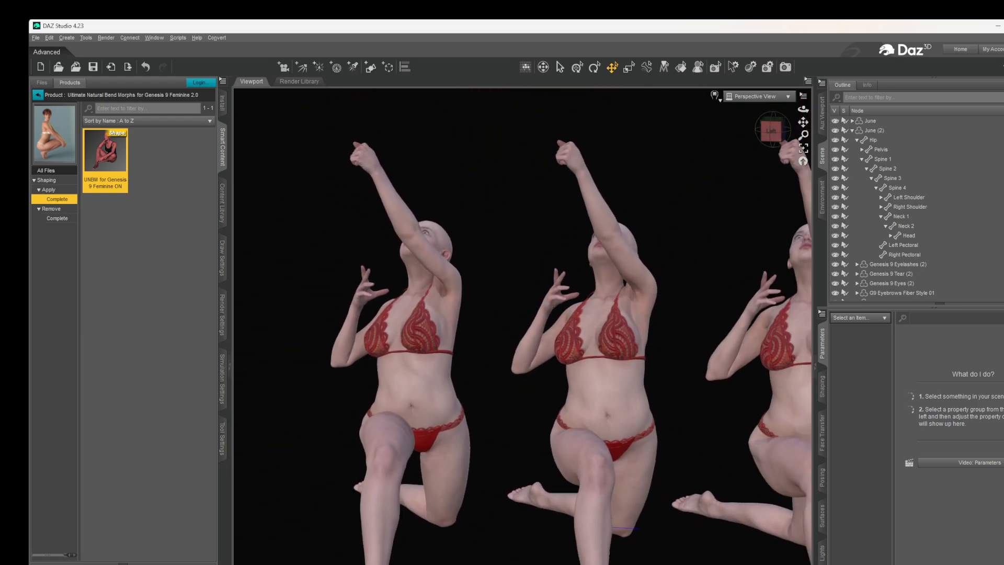